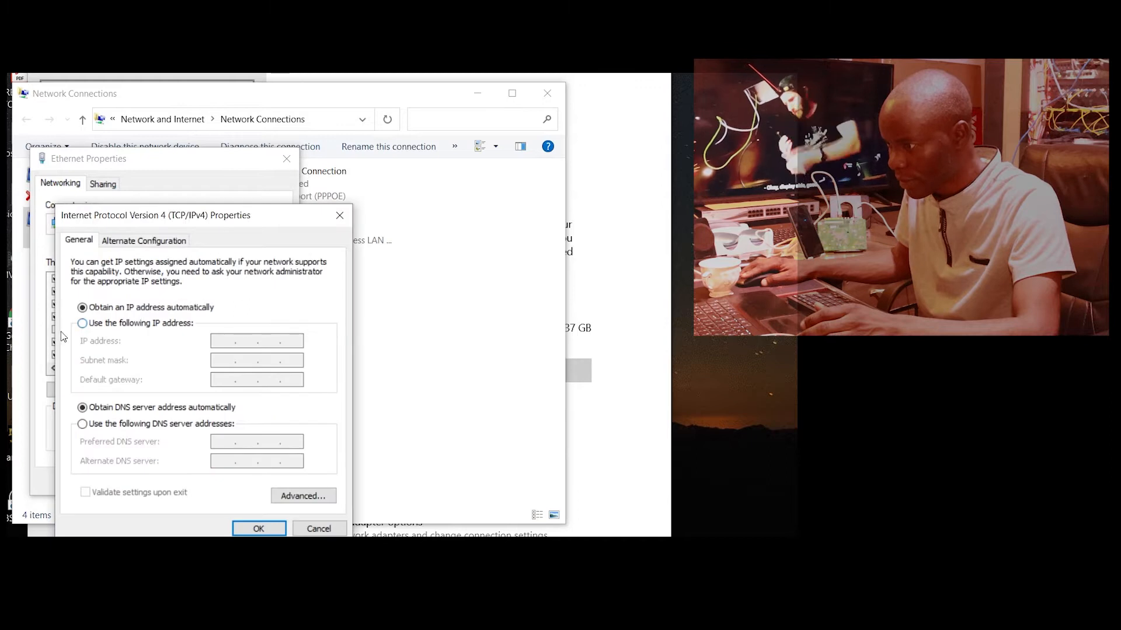
Step: Assign the Ethernet adapter the static IPv4 address 192.168.100.100 with subnet mask 255.255.255.0 and save its properties
{"action": "left_click", "coordinate": [82, 323]}
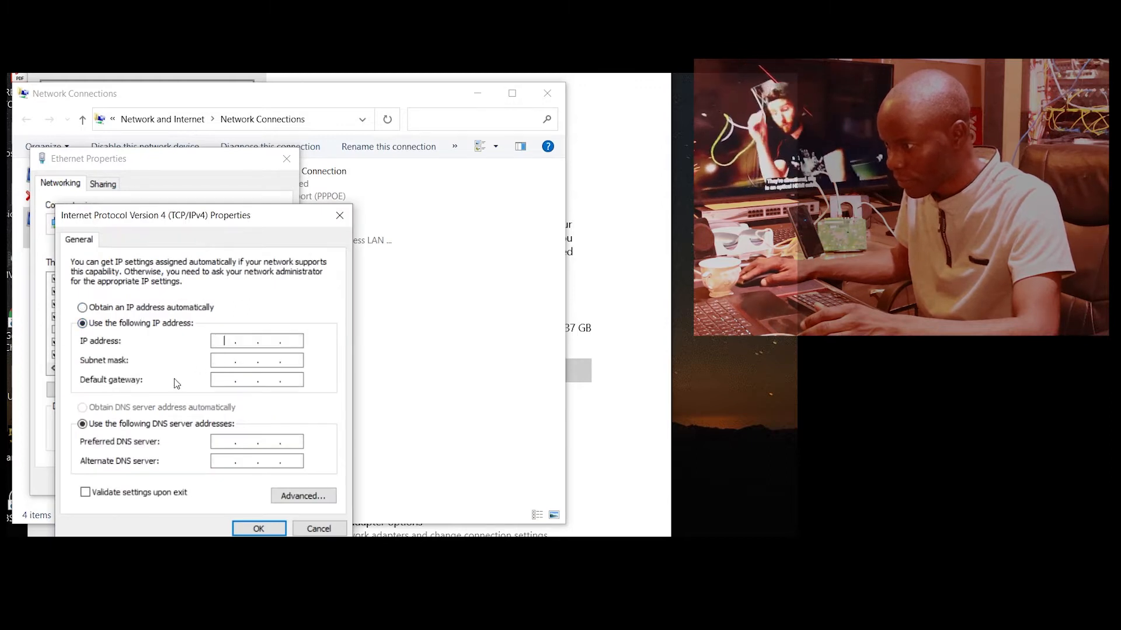
{"action": "type", "text": "192 . 168 . 100 . 100"}
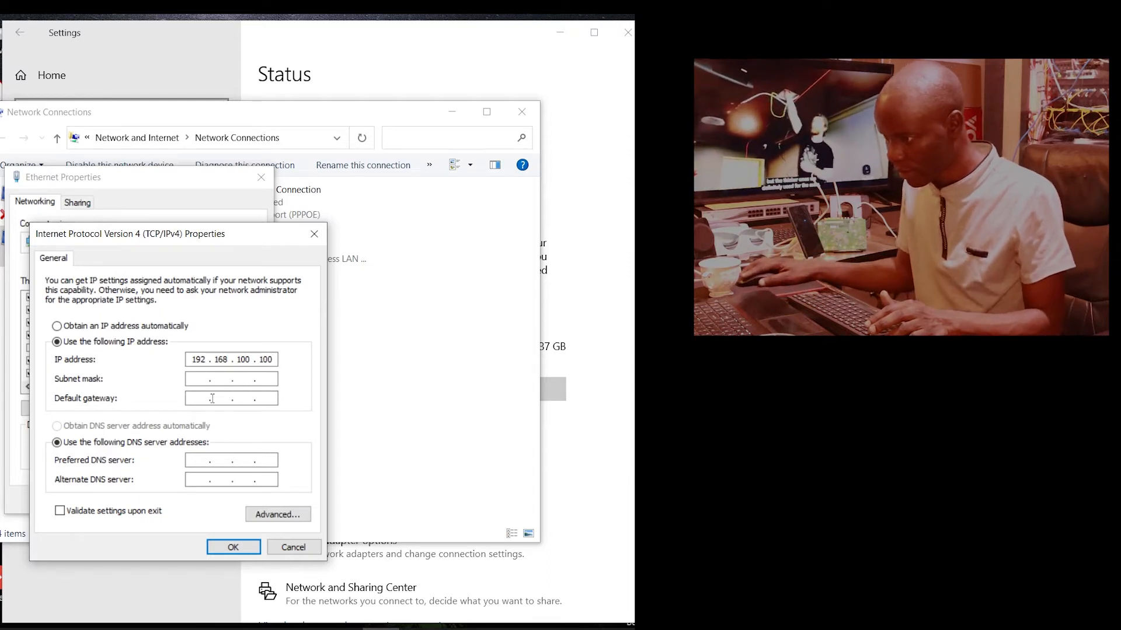
{"action": "left_click", "coordinate": [199, 379]}
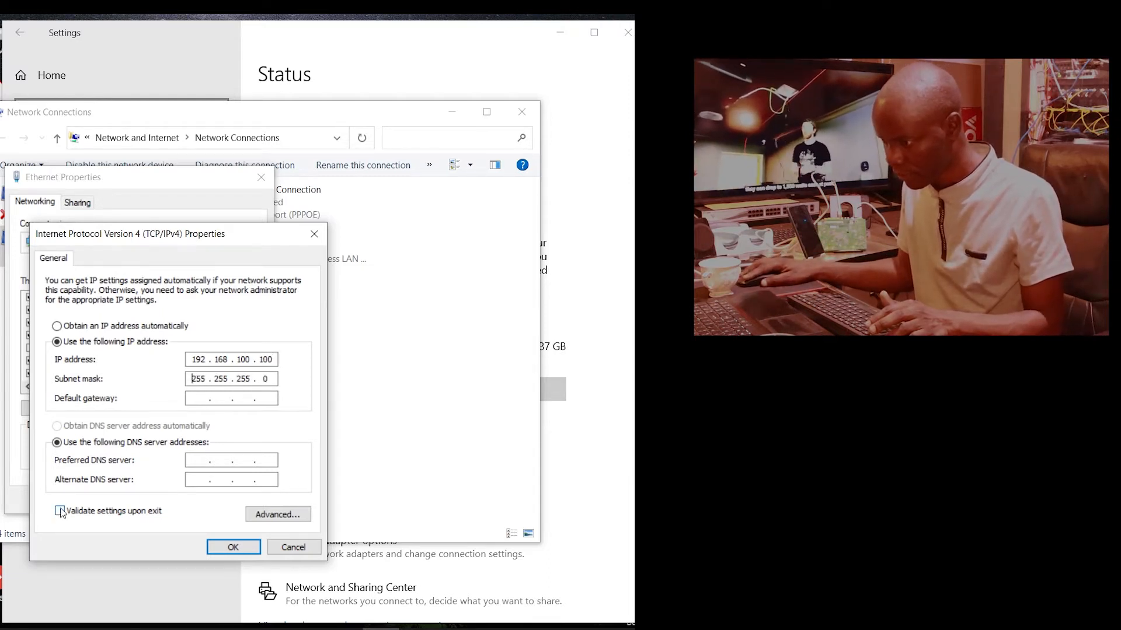
{"action": "left_click", "coordinate": [233, 548]}
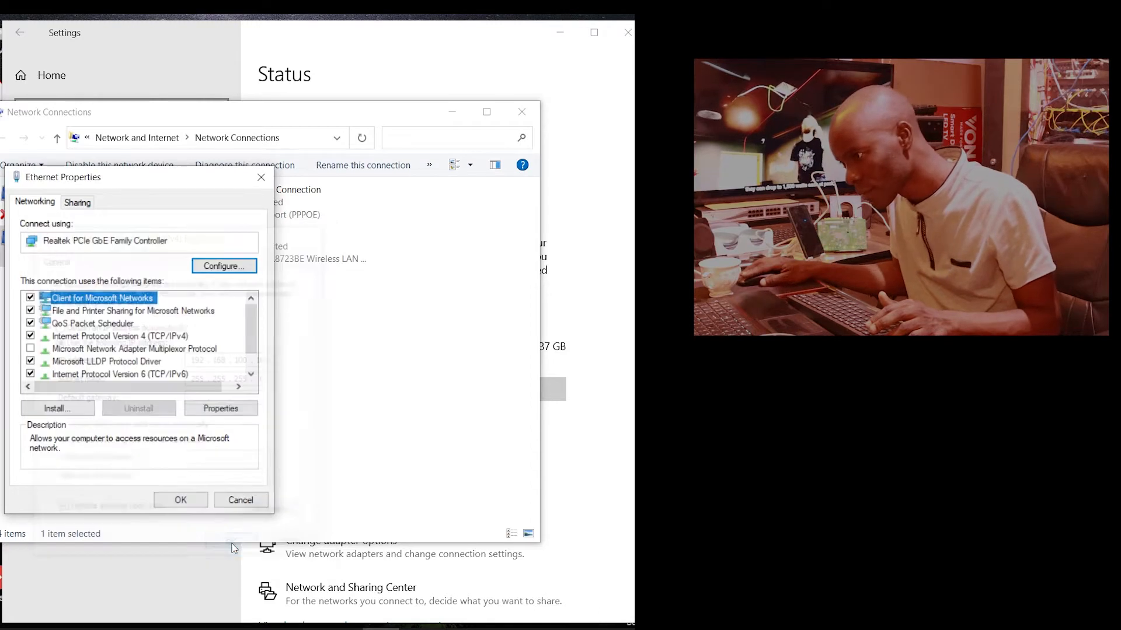
{"action": "left_click", "coordinate": [173, 501]}
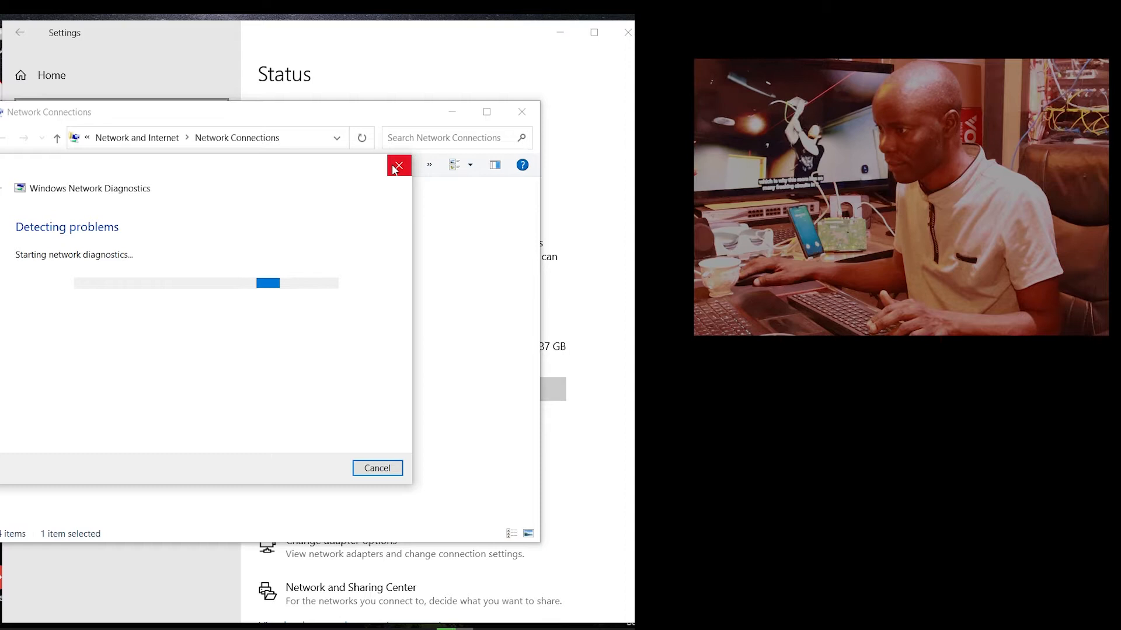
Step: Cancel the network diagnostics and close the Network Connections and Settings windows
{"action": "left_click", "coordinate": [399, 165]}
{"action": "left_click", "coordinate": [522, 112]}
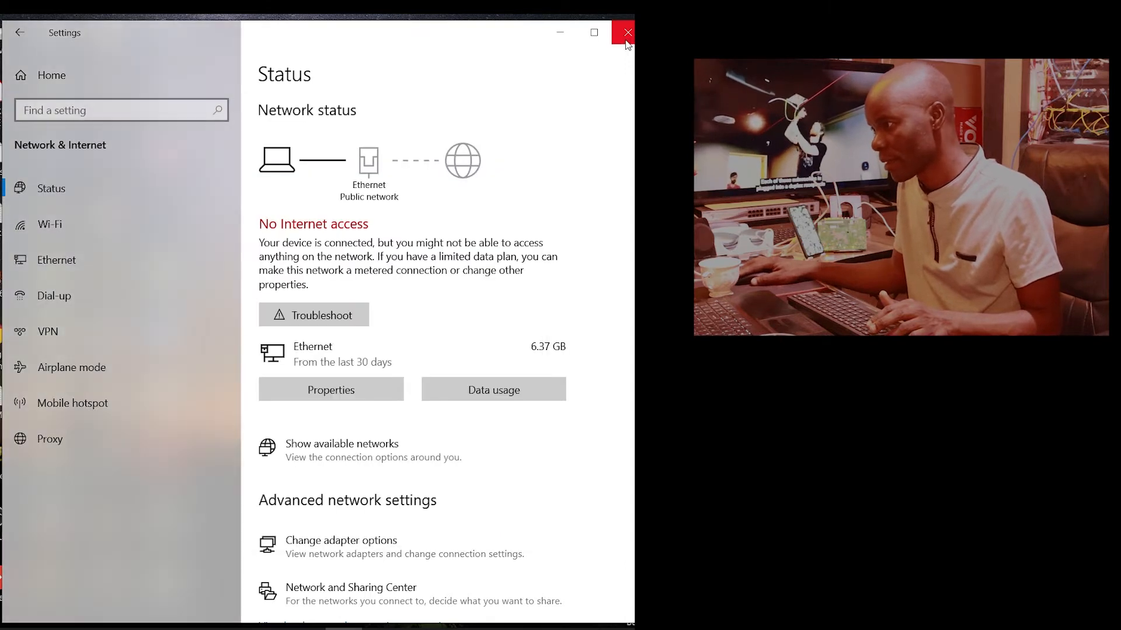
{"action": "left_click", "coordinate": [628, 32]}
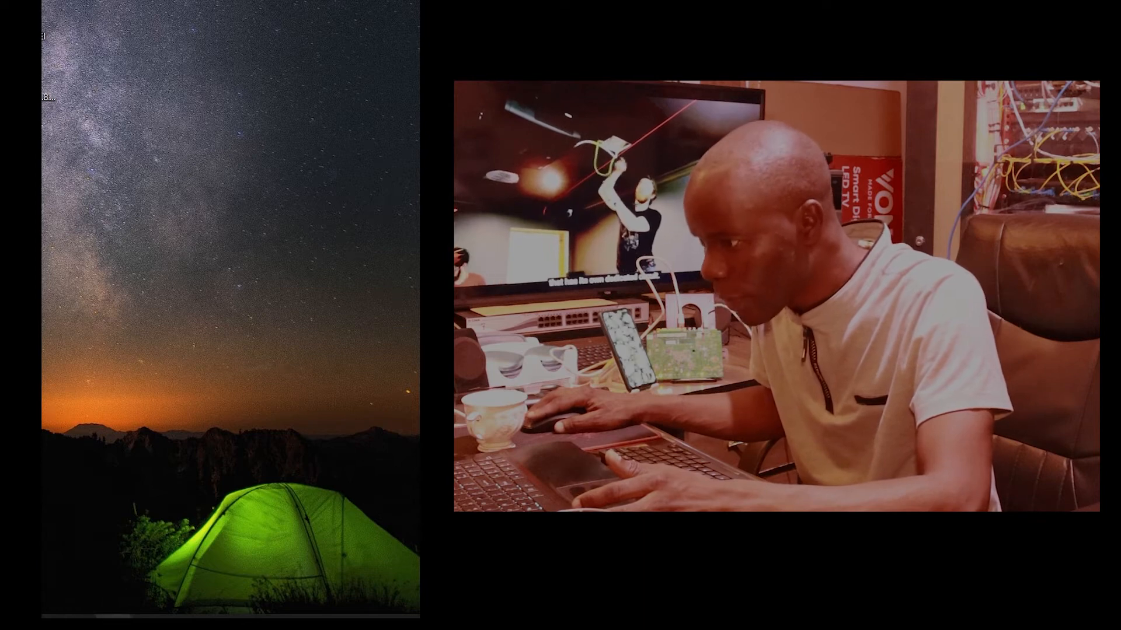
Step: Switch to Internet Explorer and load the Huawei router's login page at 192.168.100.1
{"action": "mouse_move", "coordinate": [114, 616]}
{"action": "left_click", "coordinate": [126, 584]}
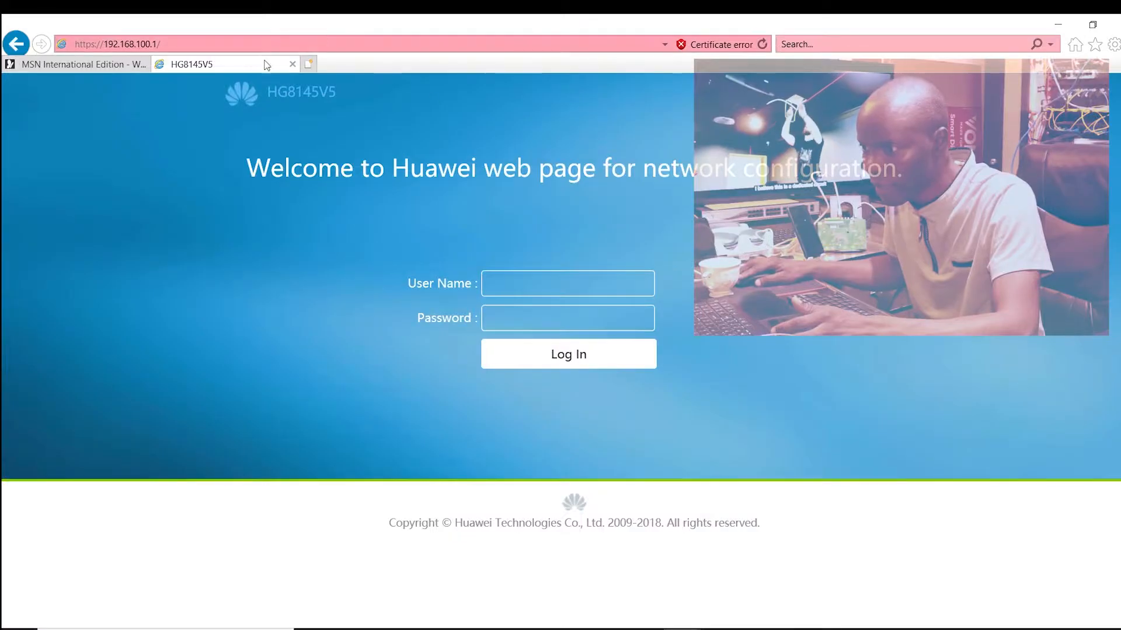
{"action": "left_click", "coordinate": [207, 42]}
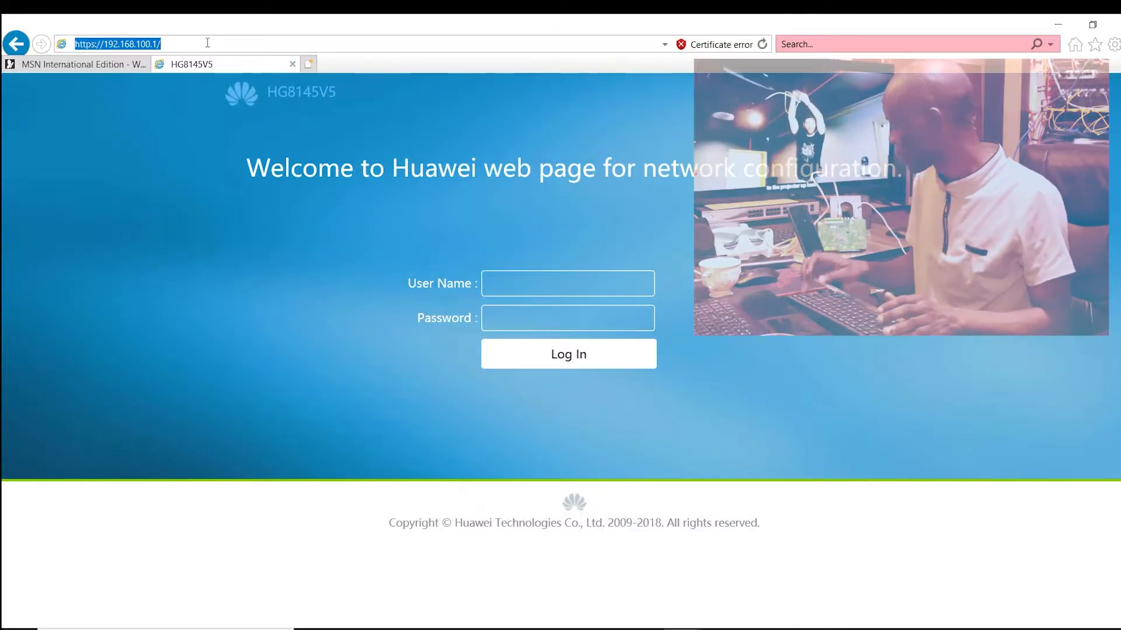
{"action": "key", "text": "BackSpace"}
{"action": "type", "text": "192"}
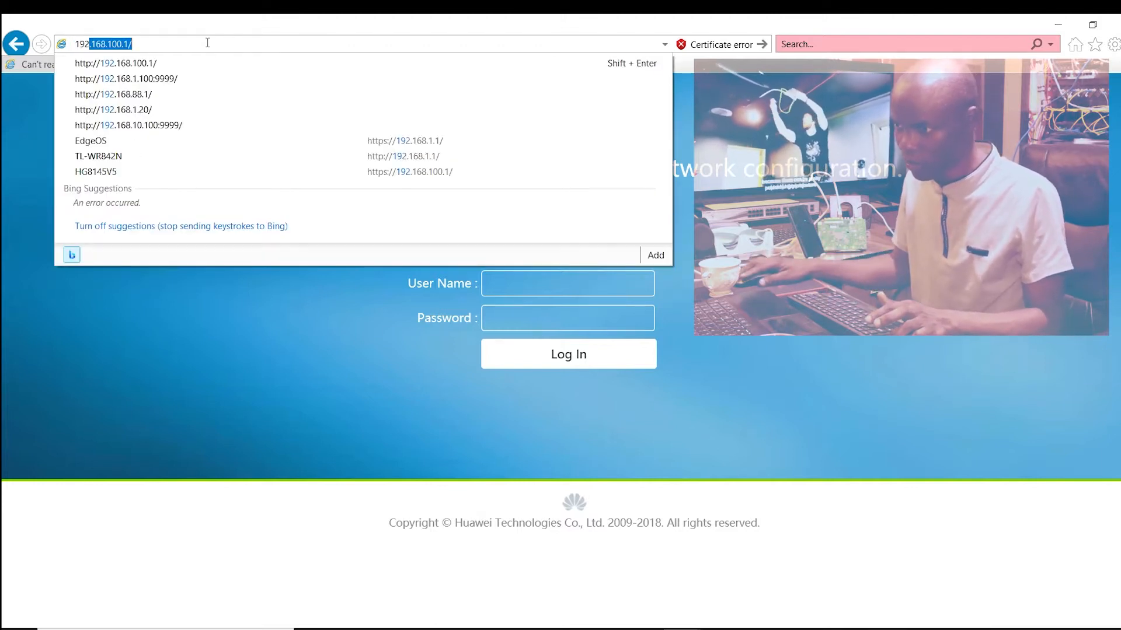
{"action": "left_click", "coordinate": [172, 68]}
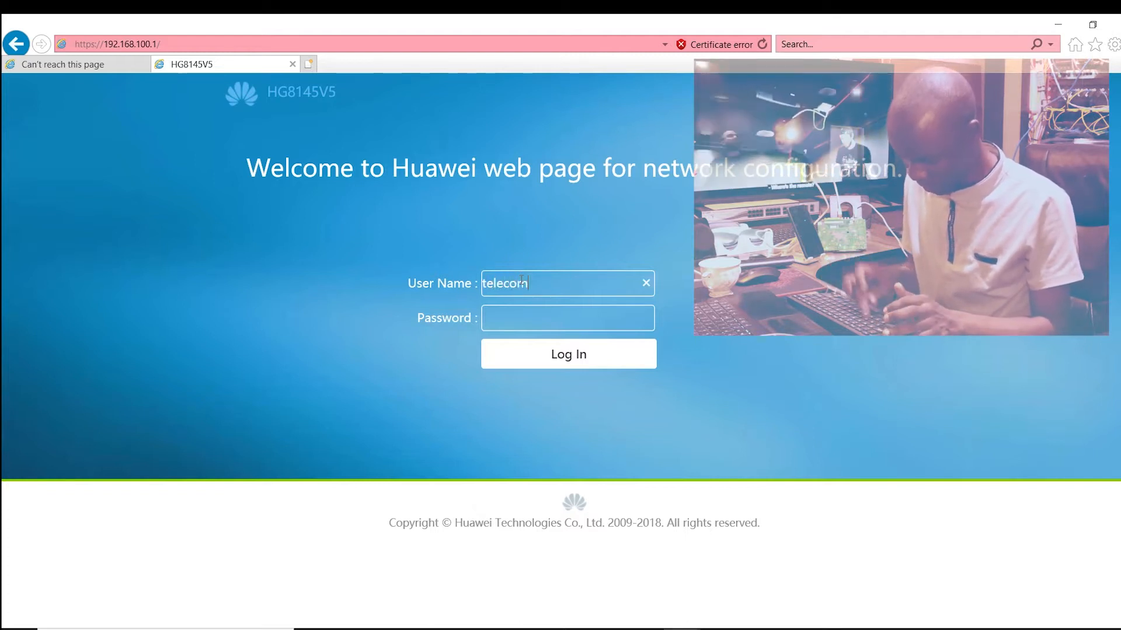
Step: Log in to the router as telecomadmin with the account password and exit the service provisioning wizard
{"action": "type", "text": "min"}
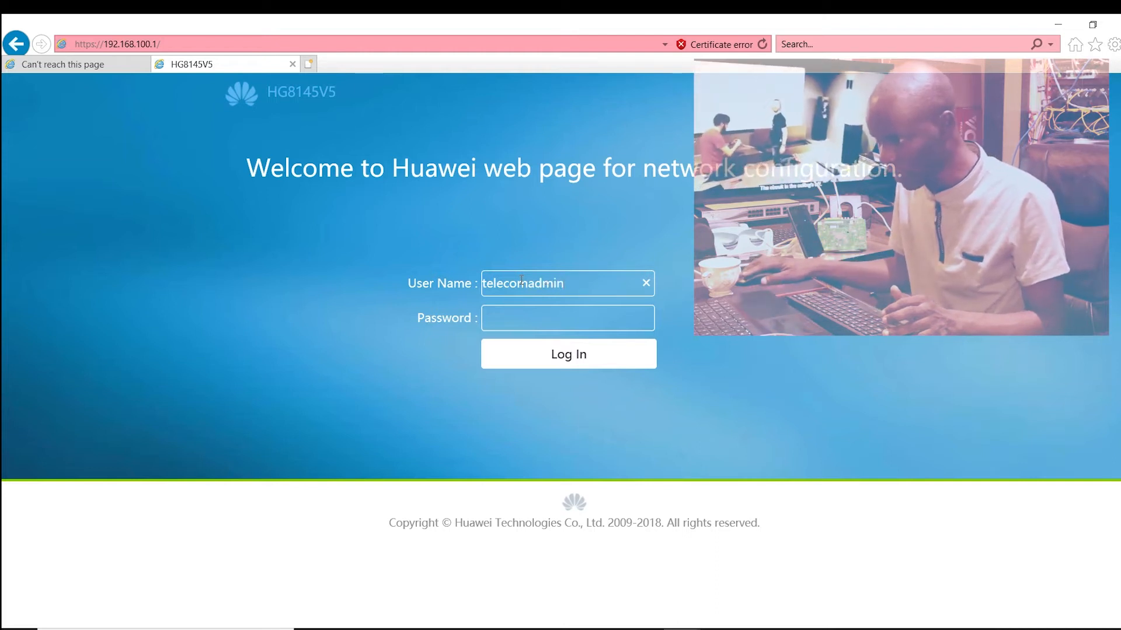
{"action": "left_click", "coordinate": [524, 317]}
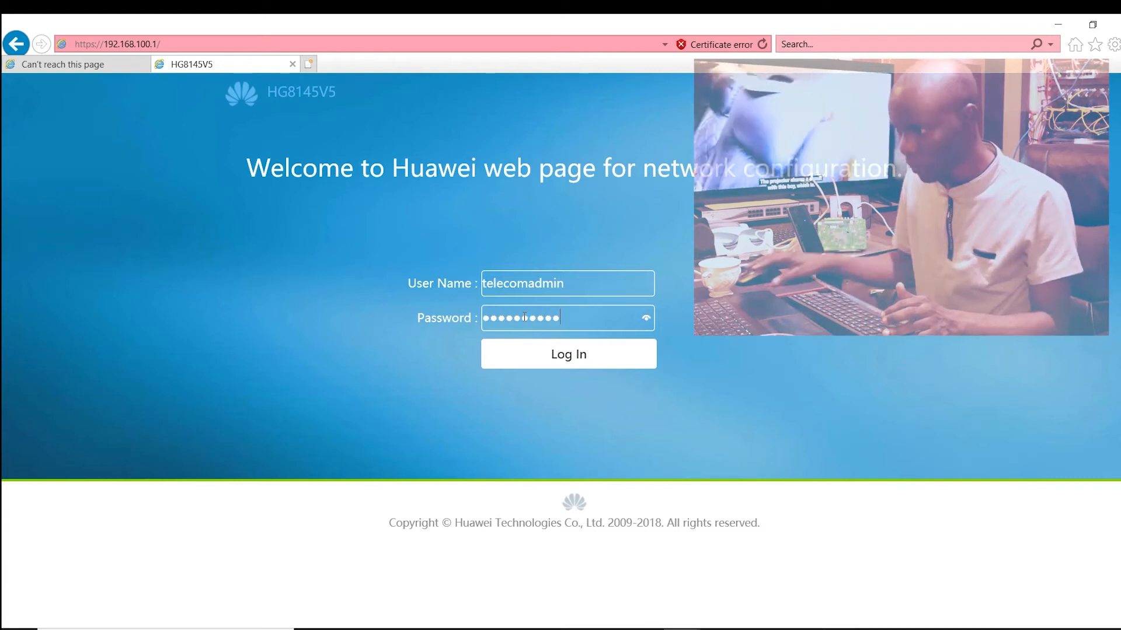
{"action": "type", "text": "admintelecοm"}
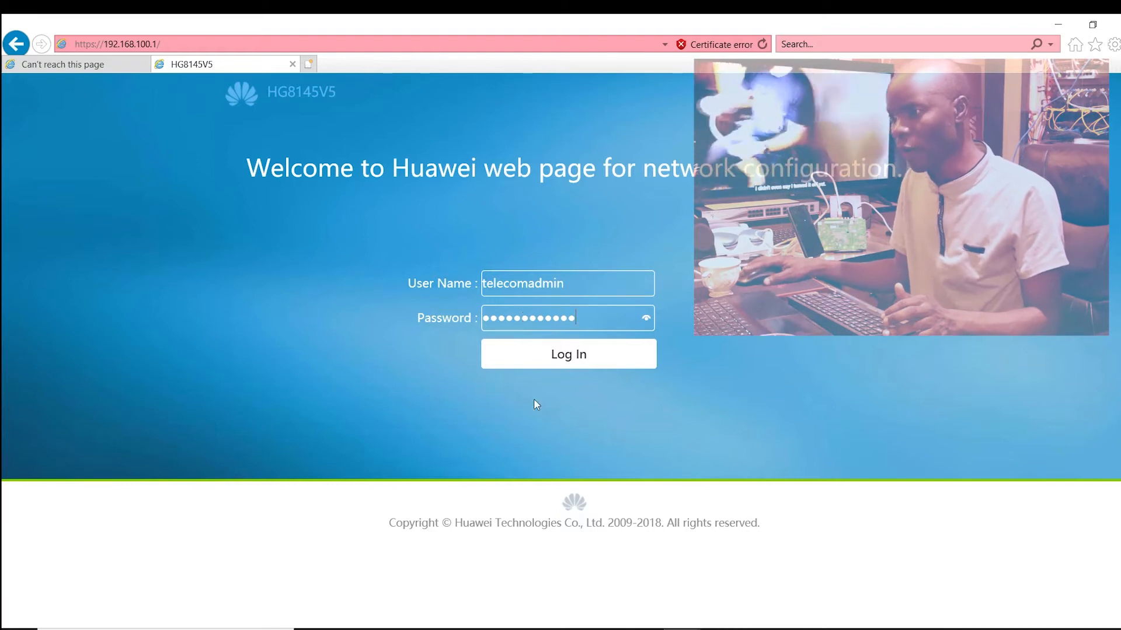
{"action": "left_click", "coordinate": [569, 355]}
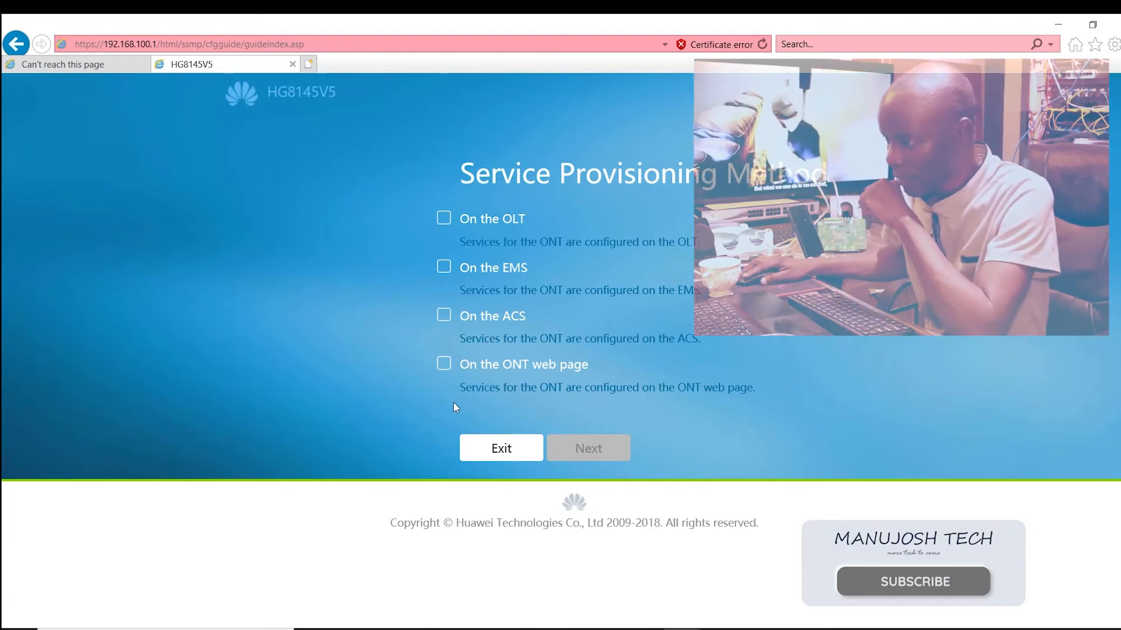
{"action": "left_click", "coordinate": [505, 462]}
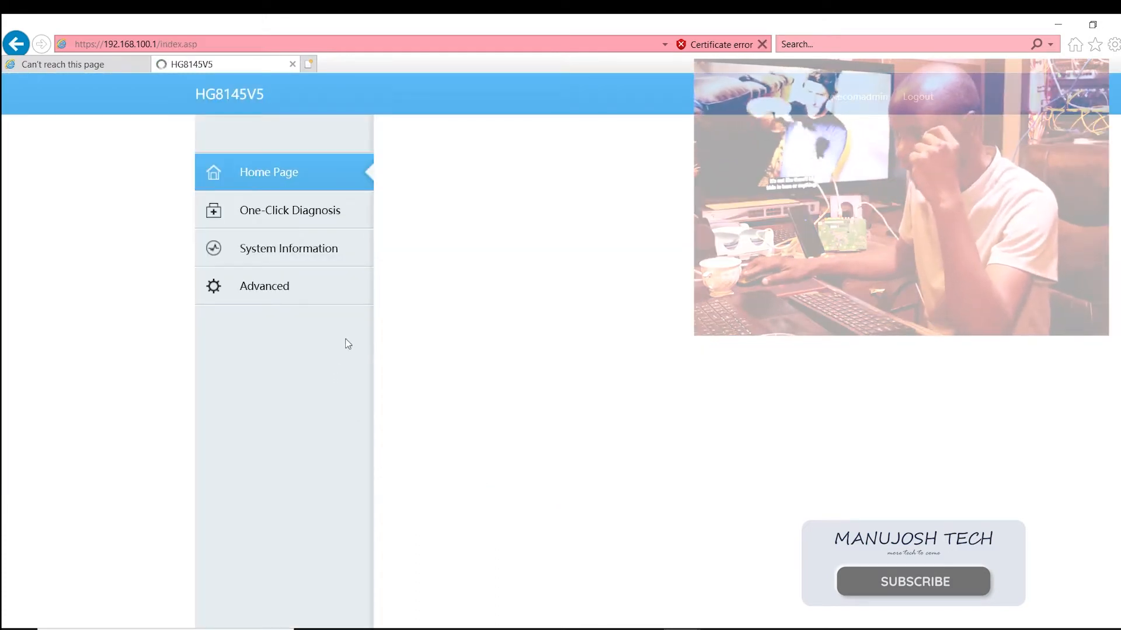
Step: Try to open the Upstream Port page among the advanced maintenance diagnosis settings, and reload the router page
{"action": "left_click", "coordinate": [287, 292]}
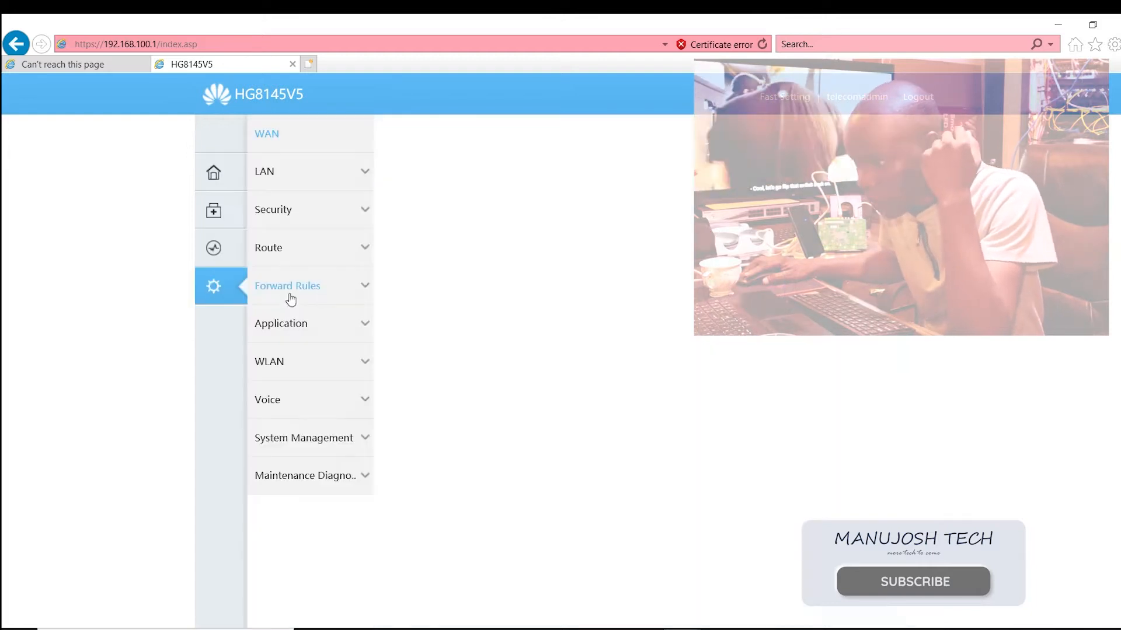
{"action": "left_click", "coordinate": [343, 439]}
{"action": "scroll", "coordinate": [343, 458], "scroll_direction": "down", "scroll_amount": 2}
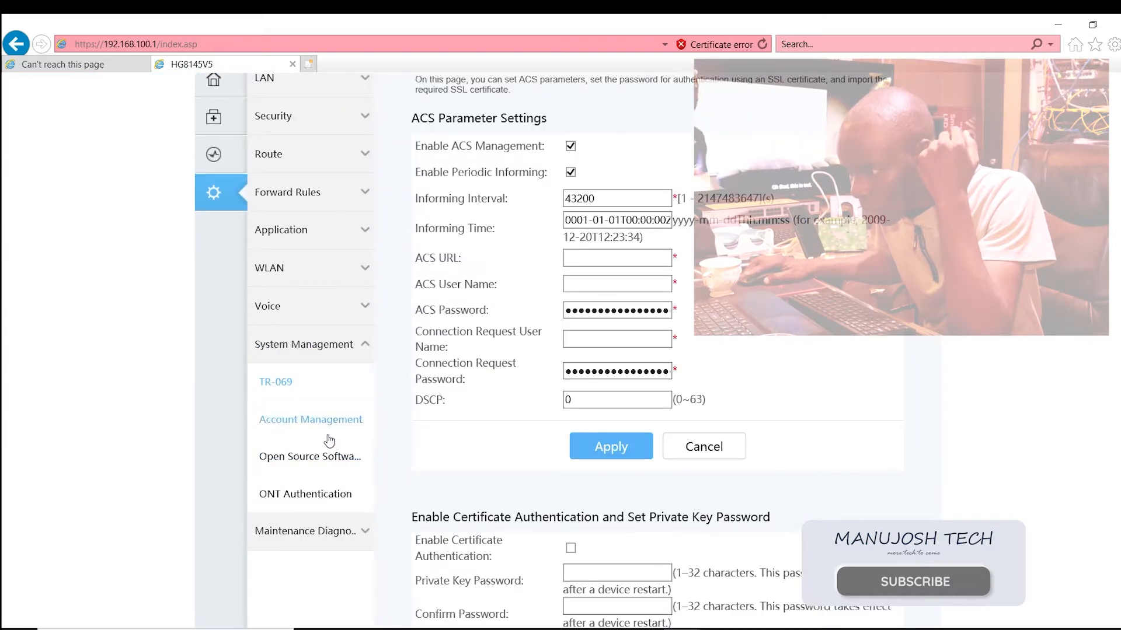
{"action": "left_click", "coordinate": [325, 382]}
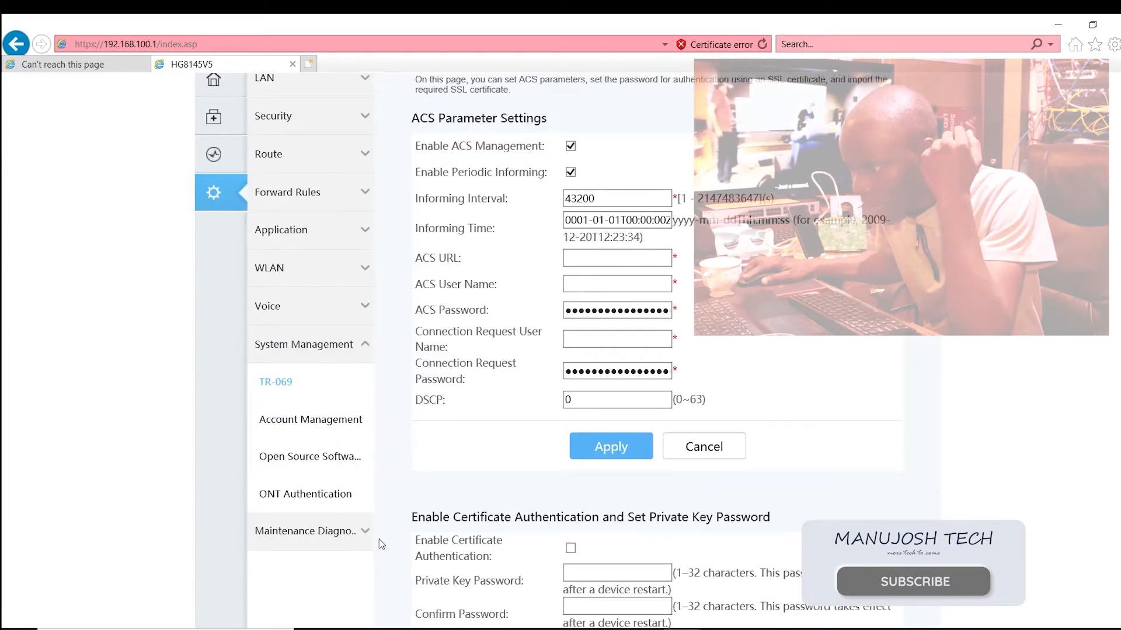
{"action": "left_click", "coordinate": [350, 530]}
{"action": "scroll", "coordinate": [350, 540], "scroll_direction": "down", "scroll_amount": 3}
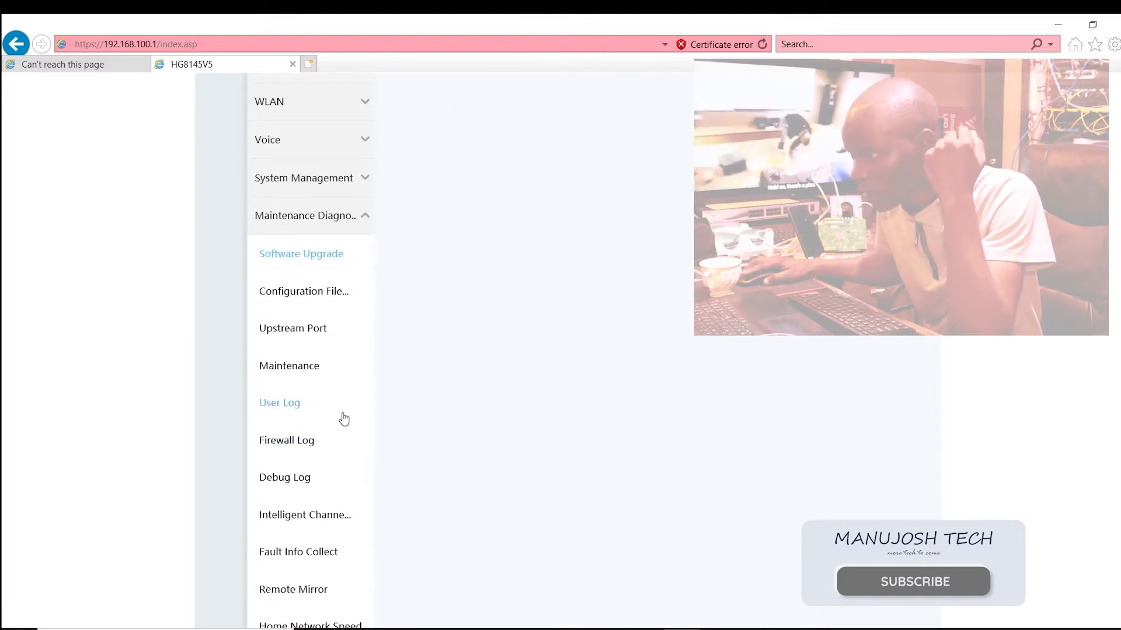
{"action": "left_click", "coordinate": [347, 334]}
{"action": "left_click", "coordinate": [320, 365]}
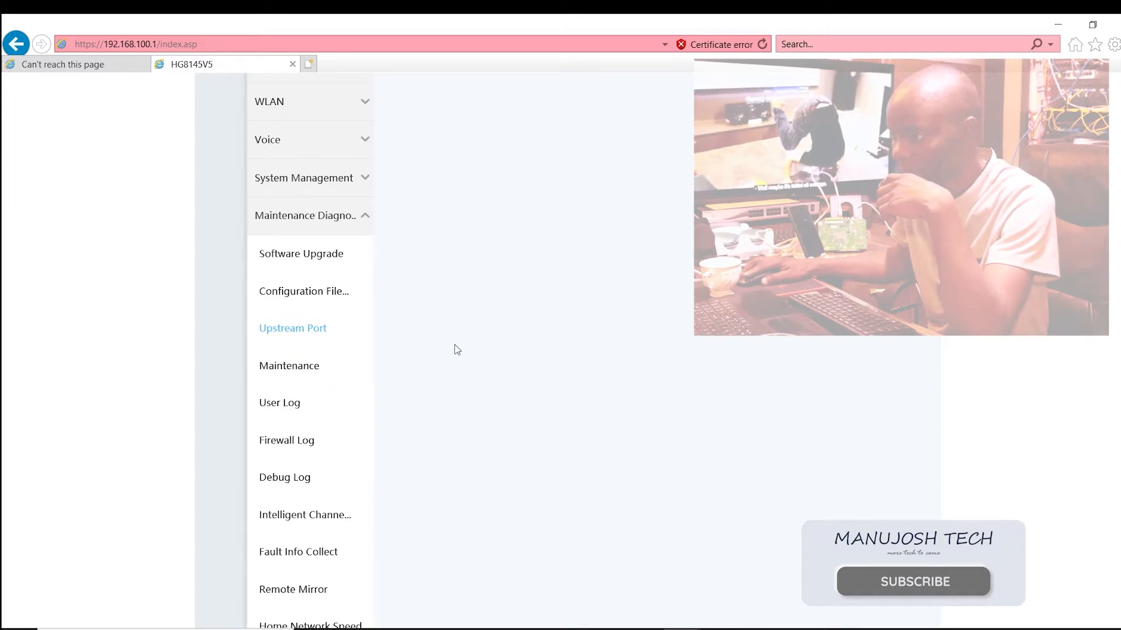
{"action": "left_click", "coordinate": [300, 330]}
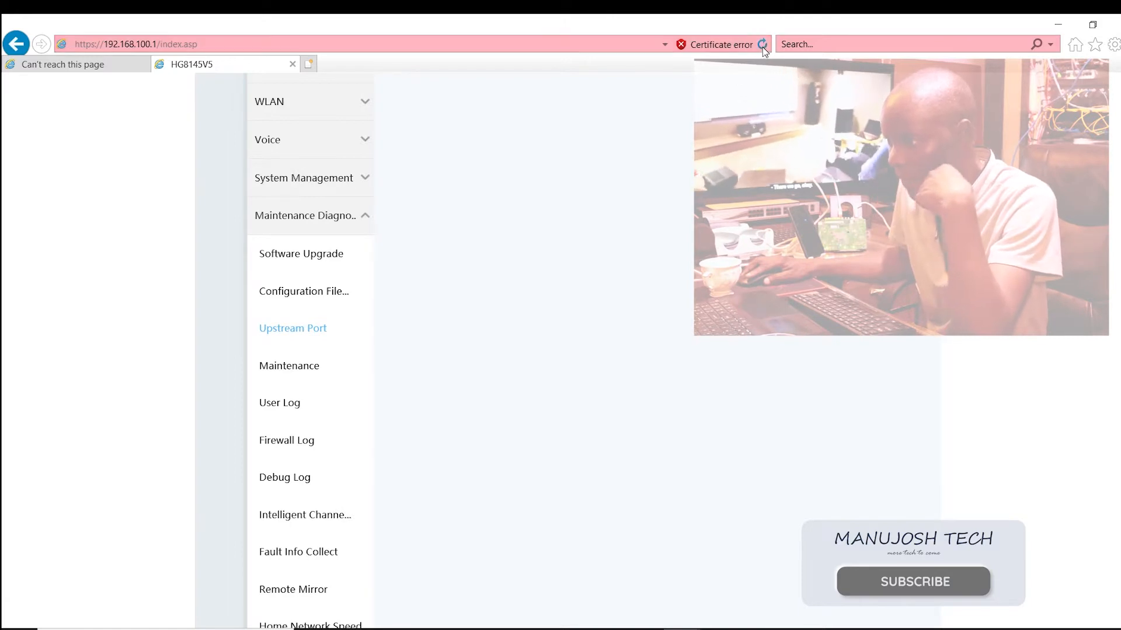
{"action": "left_click", "coordinate": [762, 44]}
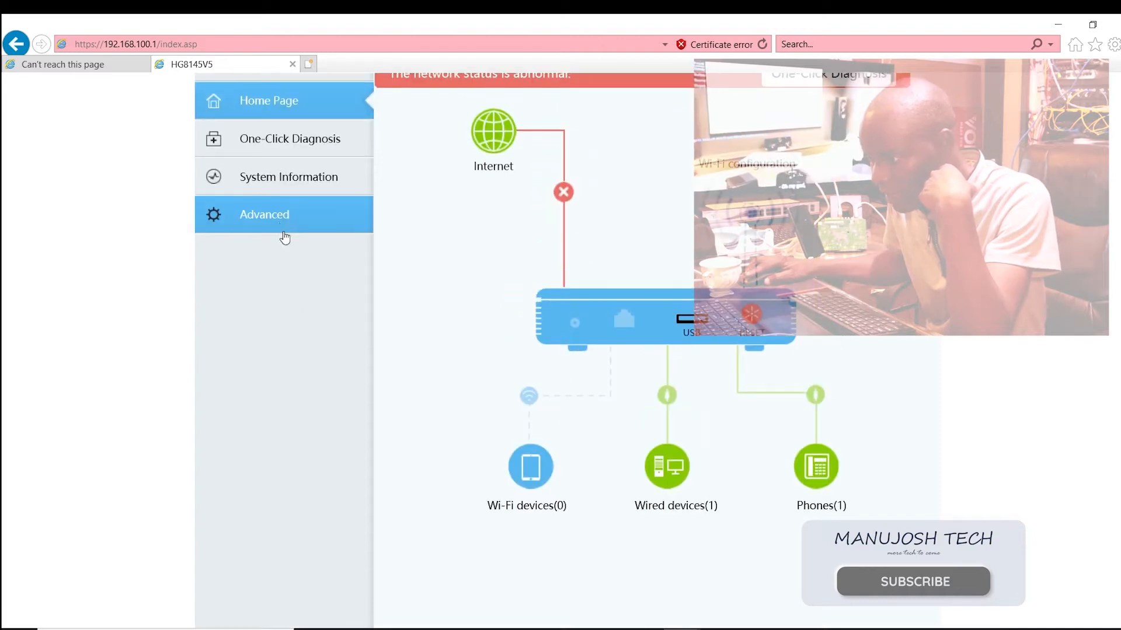
Step: Open the Upstream Port configuration among the router's advanced maintenance diagnosis settings
{"action": "left_click", "coordinate": [281, 224]}
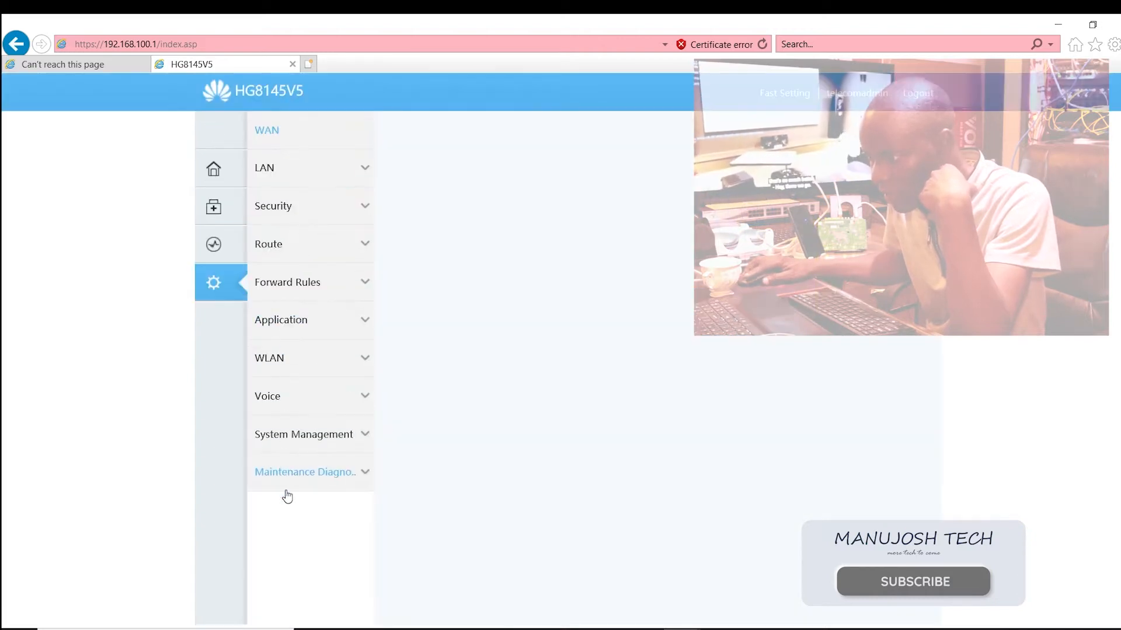
{"action": "left_click", "coordinate": [318, 478]}
{"action": "scroll", "coordinate": [318, 484], "scroll_direction": "down", "scroll_amount": 3}
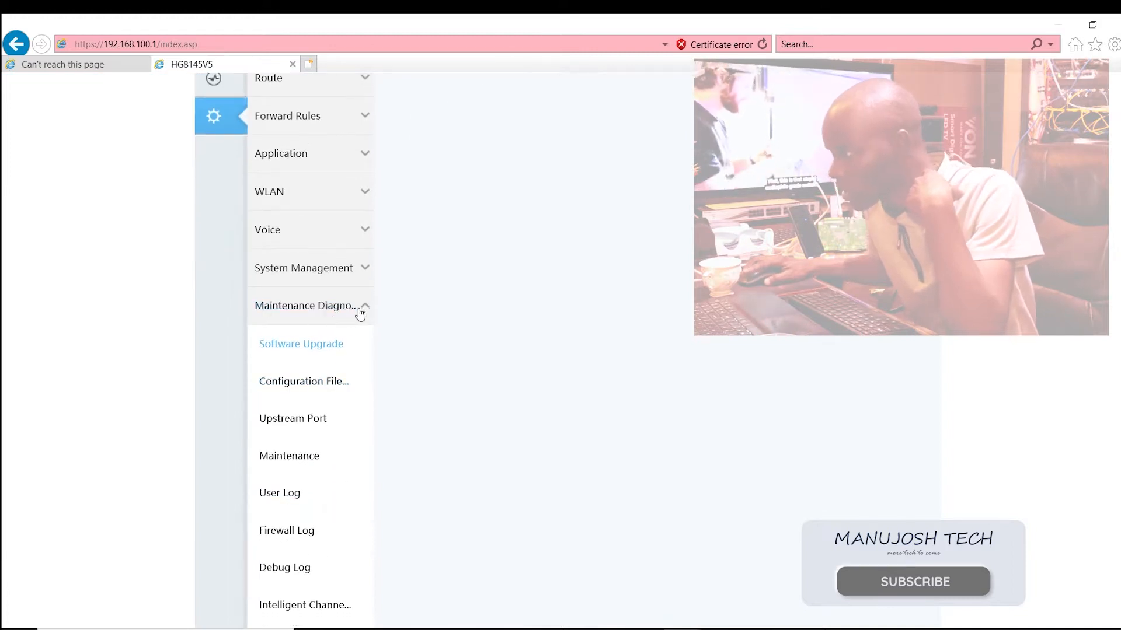
{"action": "left_click", "coordinate": [310, 430]}
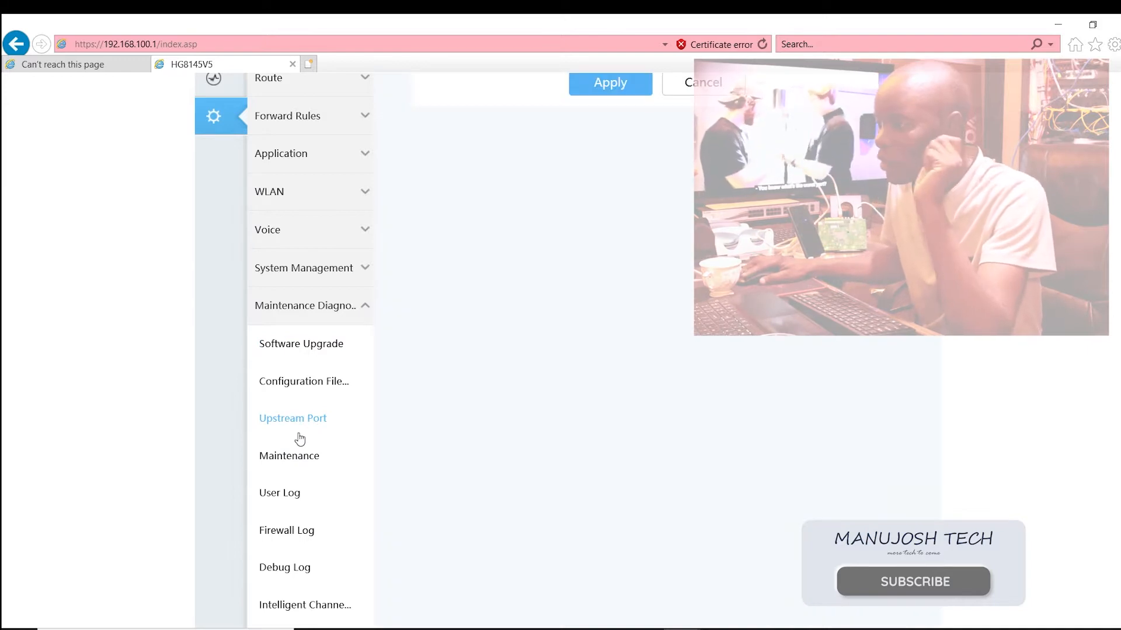
Step: Set the upstream port to LAN1, apply the change and agree to restart the device
{"action": "scroll", "coordinate": [300, 439], "scroll_direction": "up", "scroll_amount": 3}
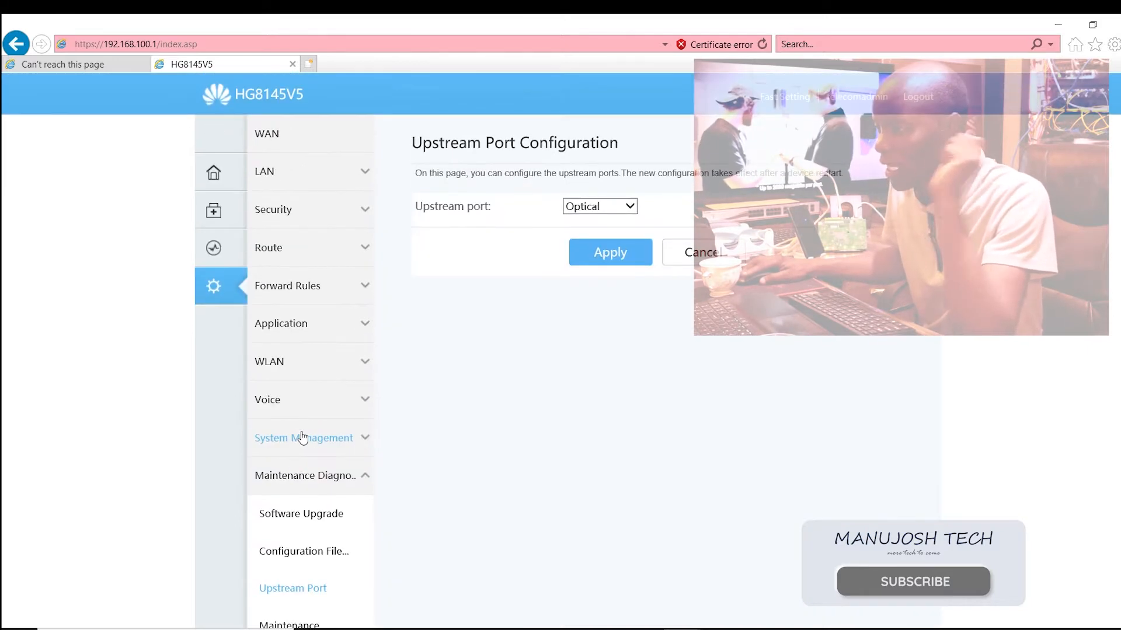
{"action": "left_click", "coordinate": [619, 208]}
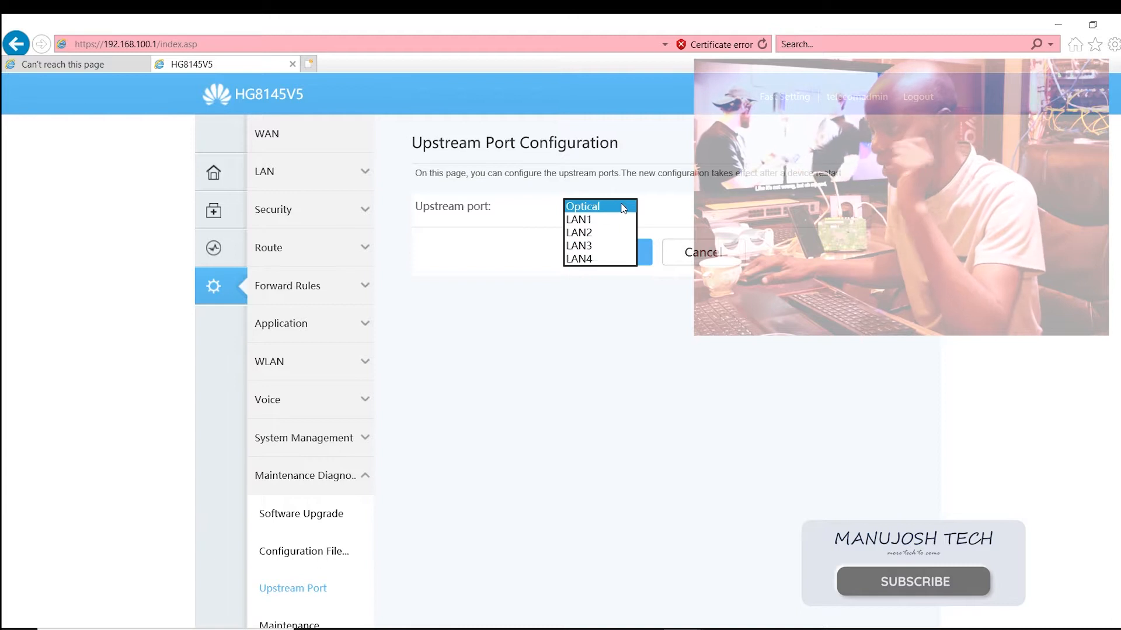
{"action": "left_click", "coordinate": [590, 225]}
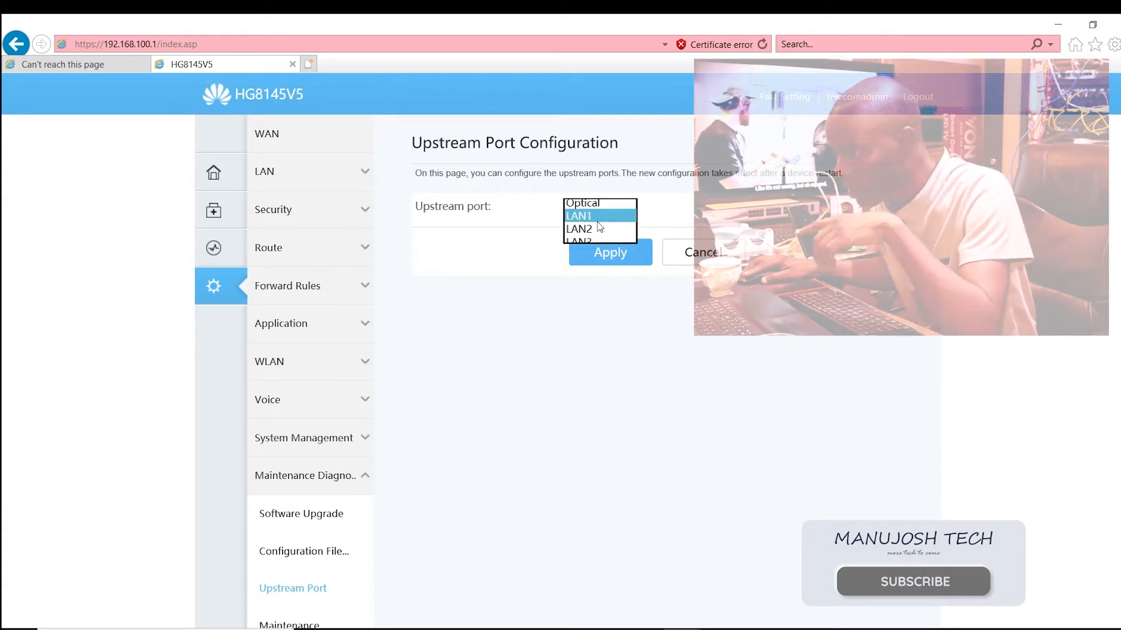
{"action": "left_click", "coordinate": [631, 253]}
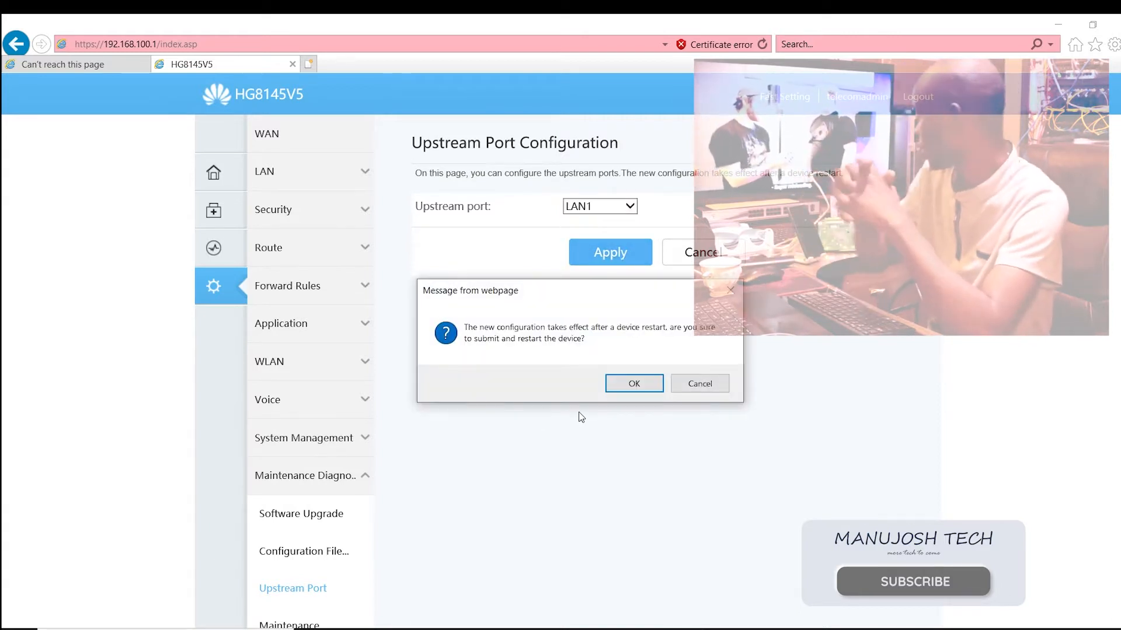
{"action": "left_click", "coordinate": [635, 385]}
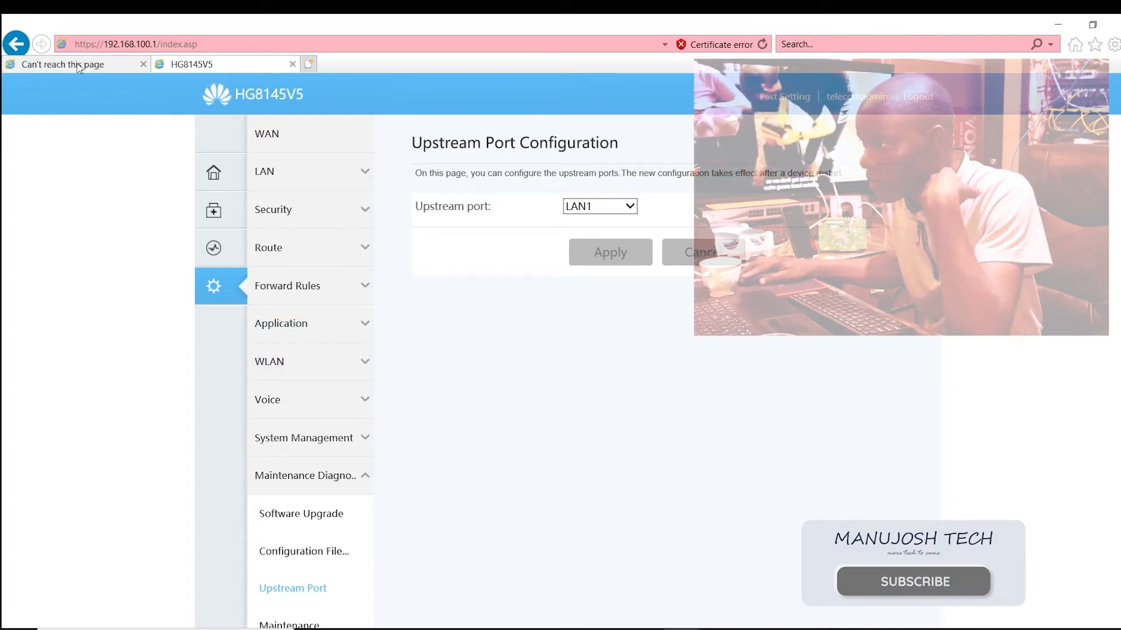
Step: Reload the router's web page until the restarted device's login page loads
{"action": "left_click", "coordinate": [762, 44]}
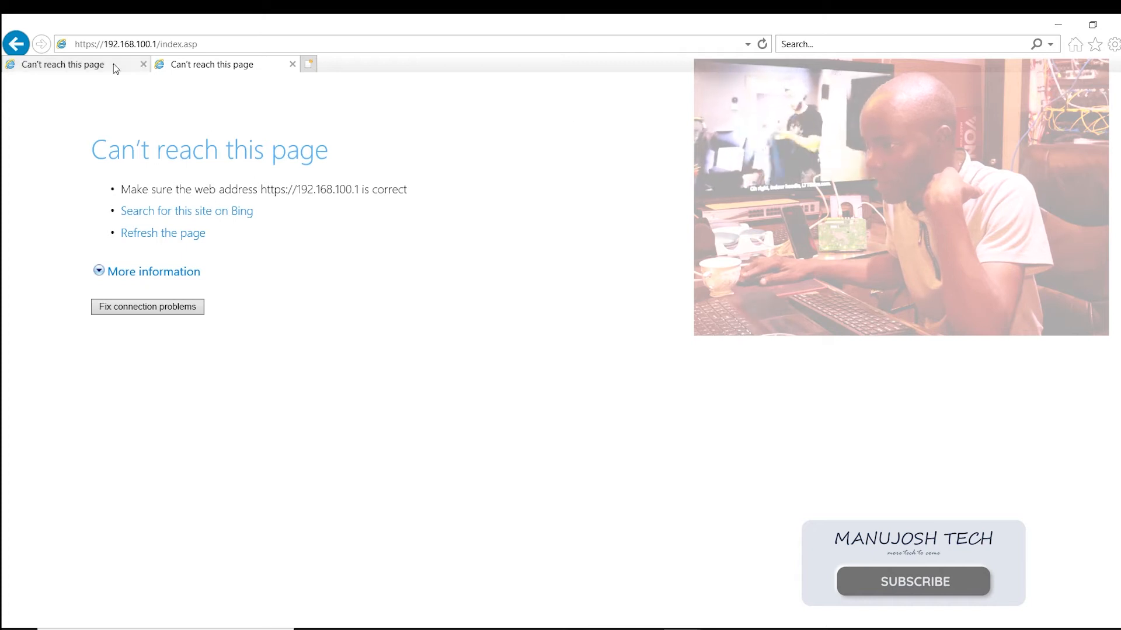
{"action": "left_click", "coordinate": [762, 44]}
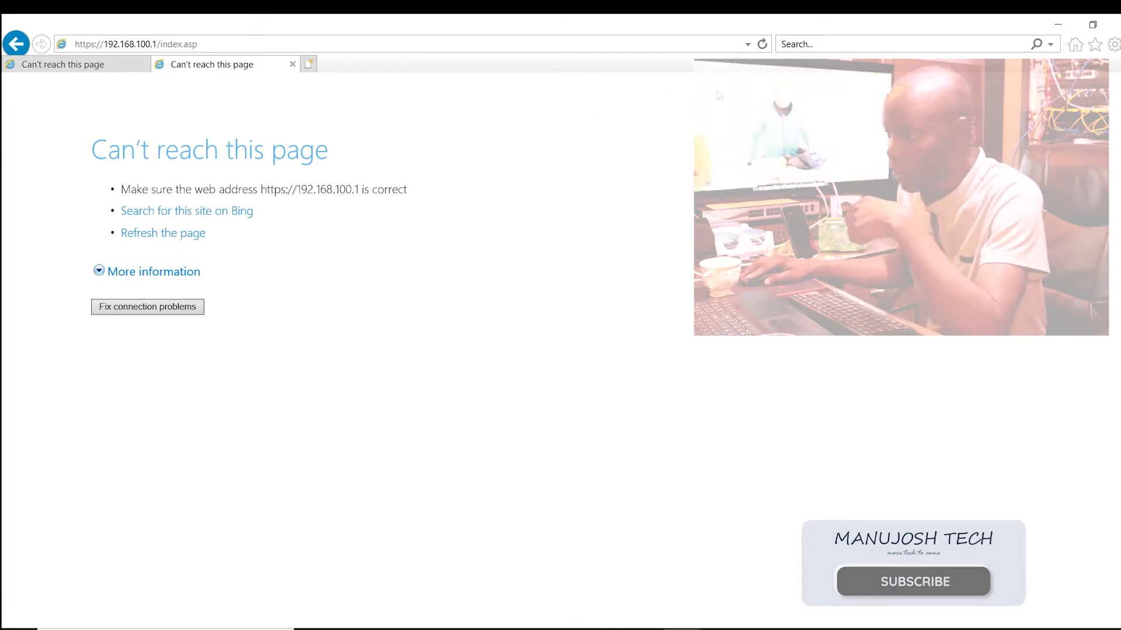
{"action": "left_click", "coordinate": [761, 44]}
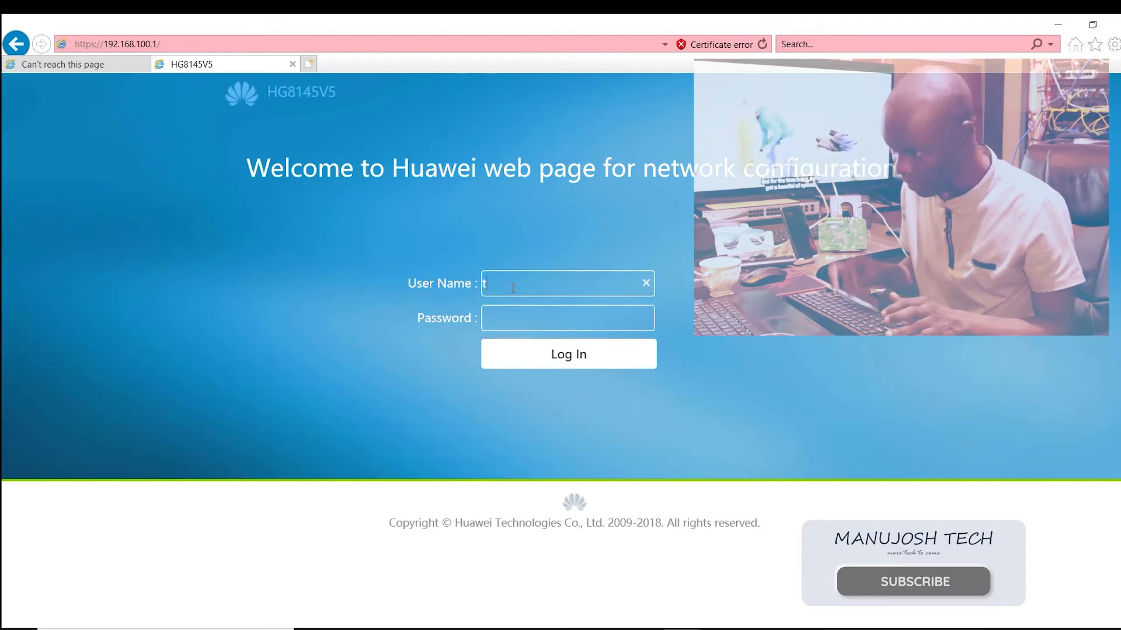
Step: Log in to the router's web interface as telecomadmin, entering the account password
{"action": "type", "text": "elecom"}
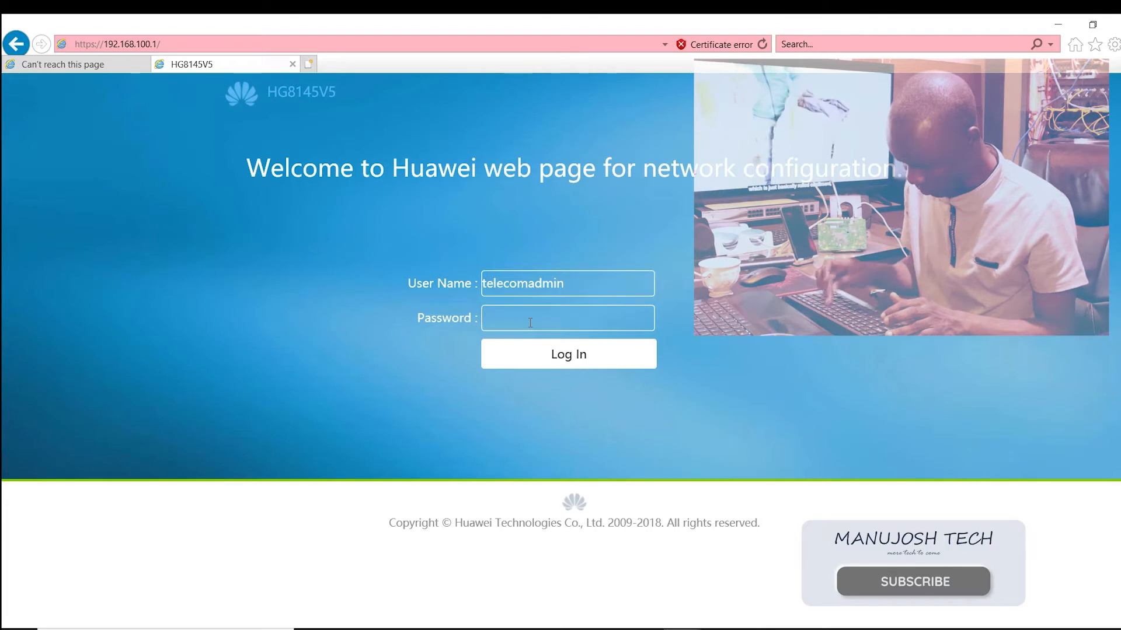
{"action": "type", "text": "admin"}
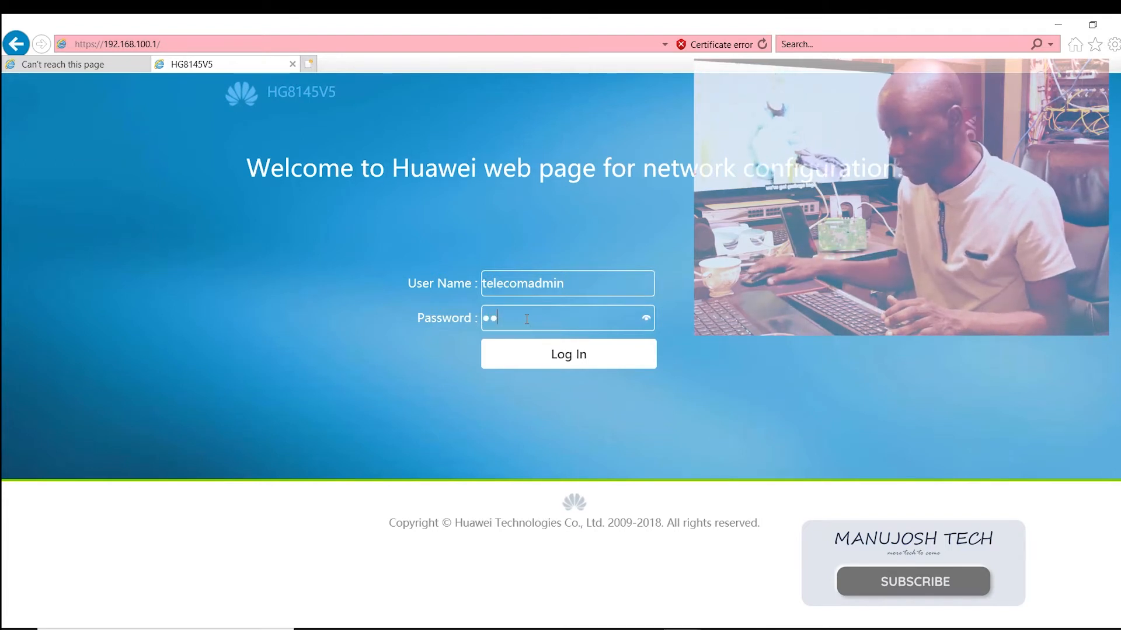
{"action": "type", "text": "tel"}
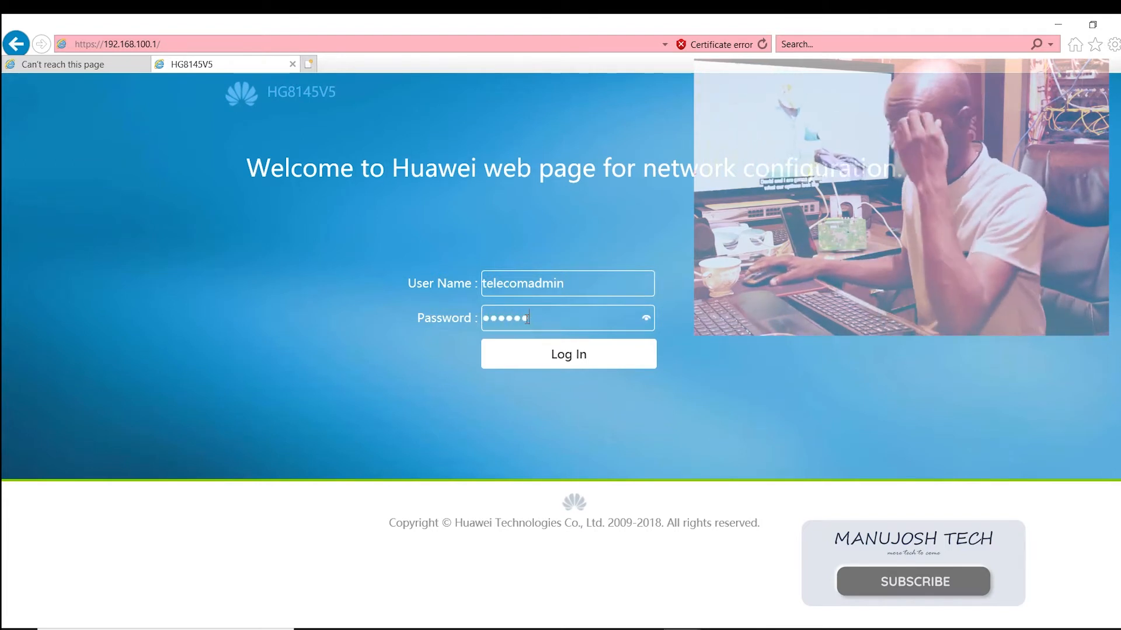
{"action": "type", "text": "ec"}
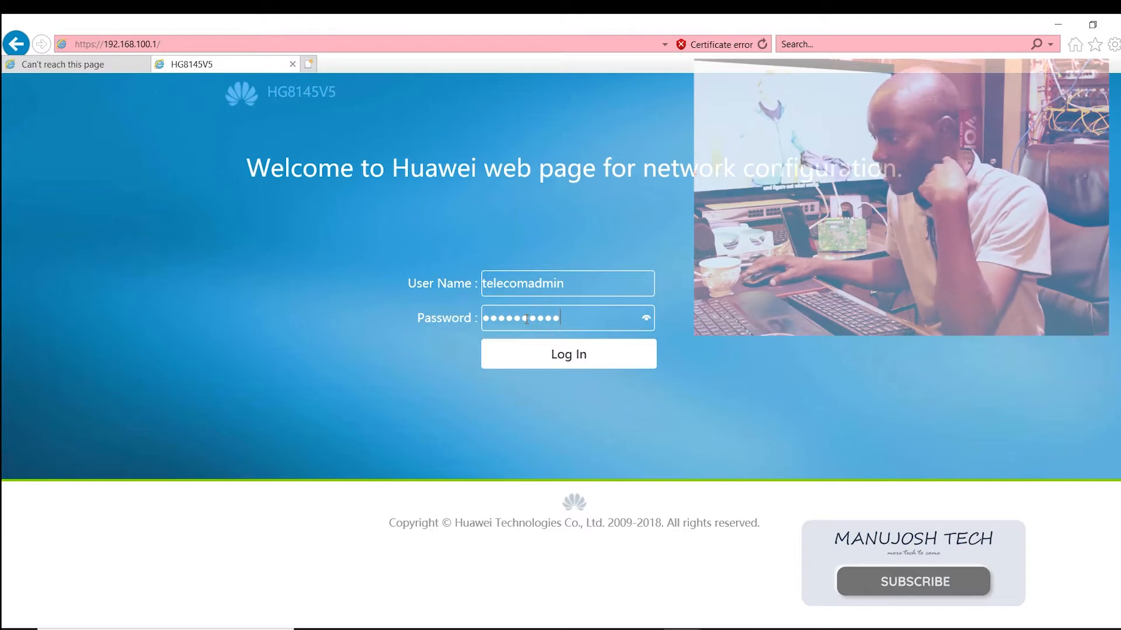
{"action": "type", "text": "om"}
{"action": "left_click", "coordinate": [556, 361]}
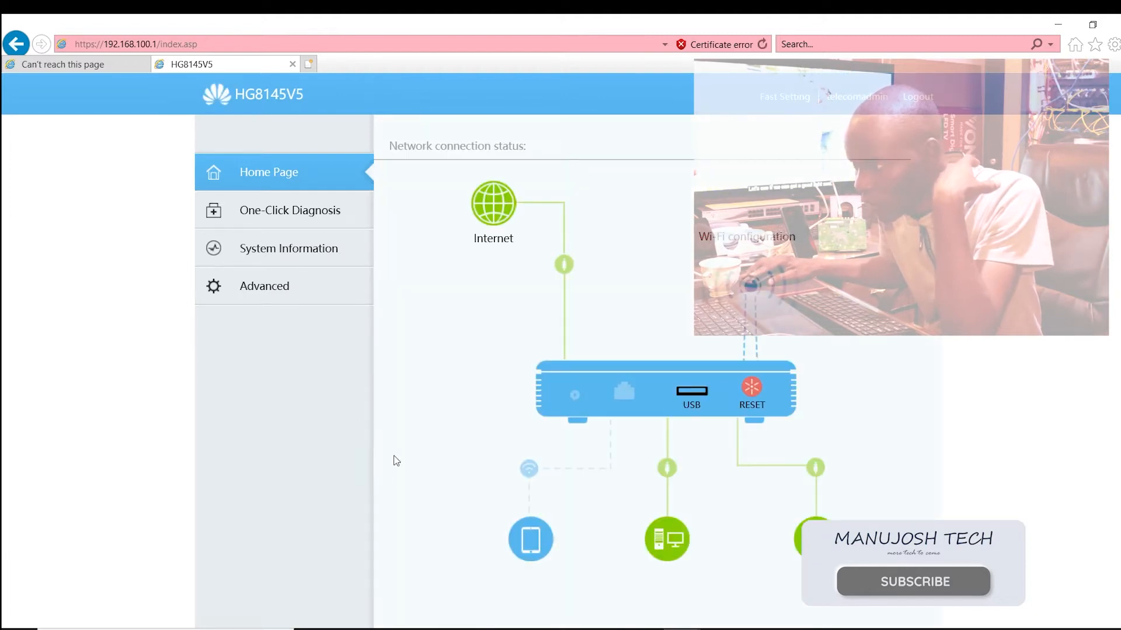
Step: Start a new WAN connection in the advanced settings, using PPPoE encapsulation with VLAN disabled
{"action": "left_click", "coordinate": [292, 295]}
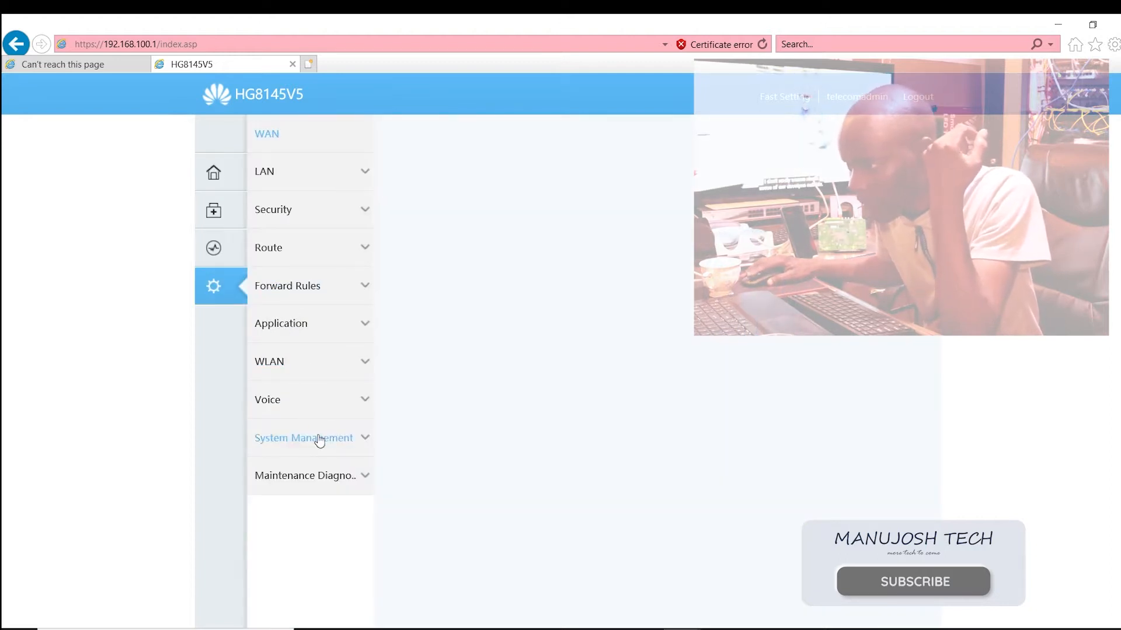
{"action": "left_click", "coordinate": [334, 368]}
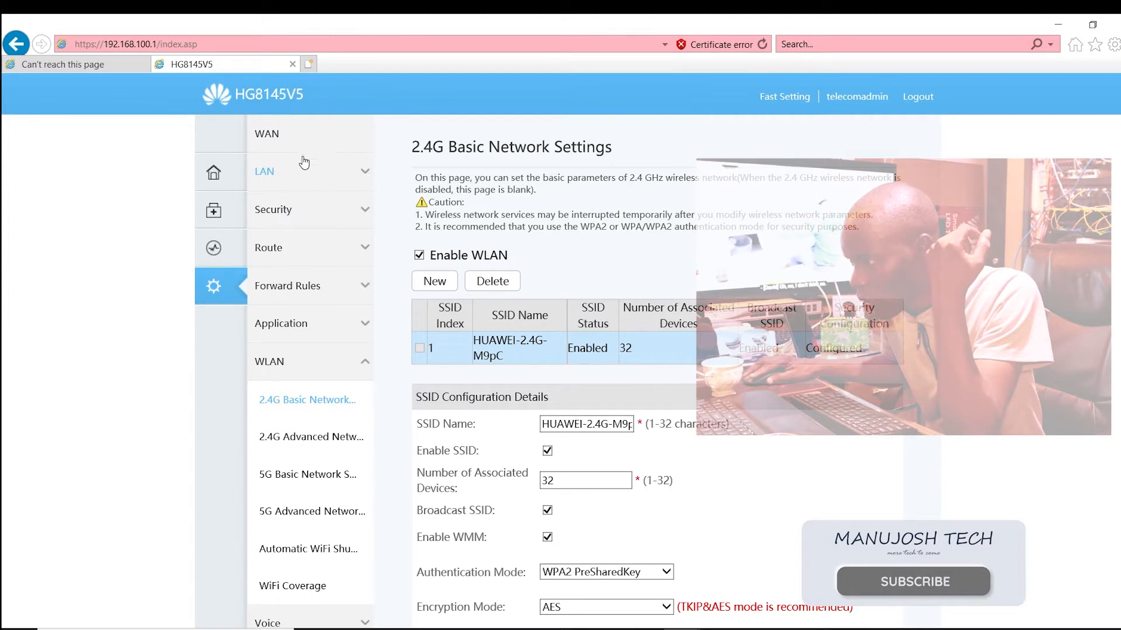
{"action": "left_click", "coordinate": [296, 138]}
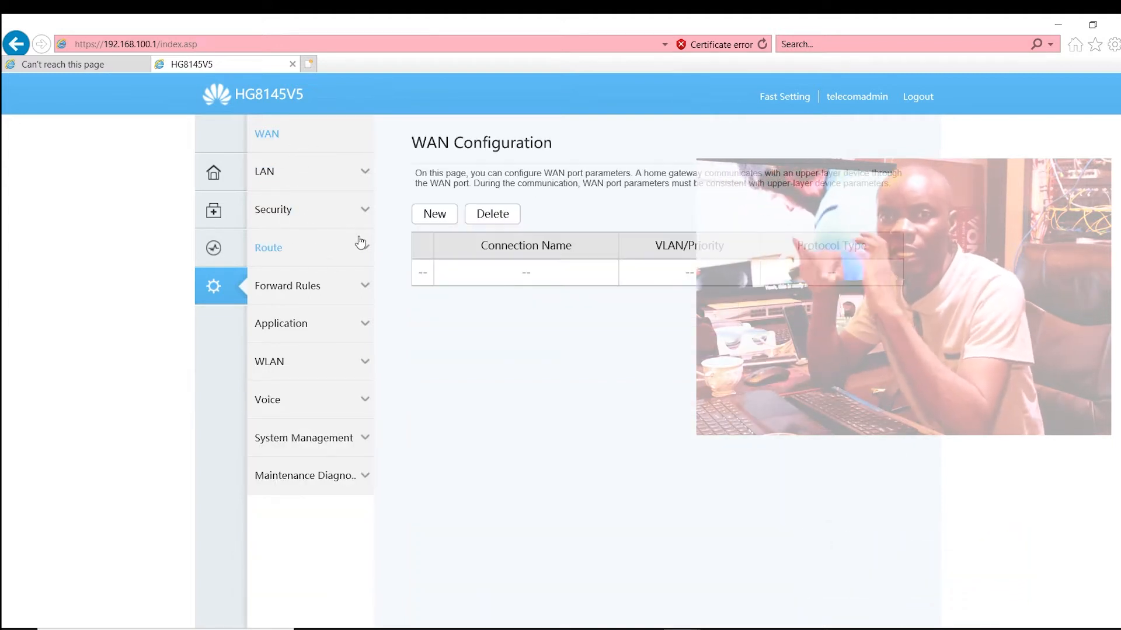
{"action": "left_click", "coordinate": [435, 215]}
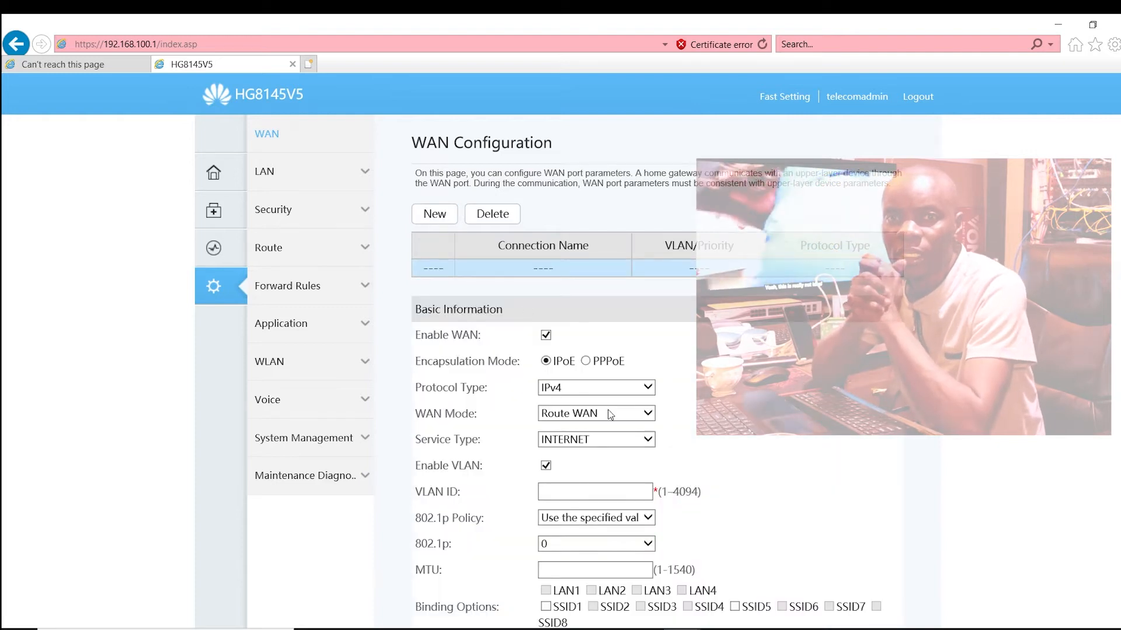
{"action": "left_click", "coordinate": [586, 362]}
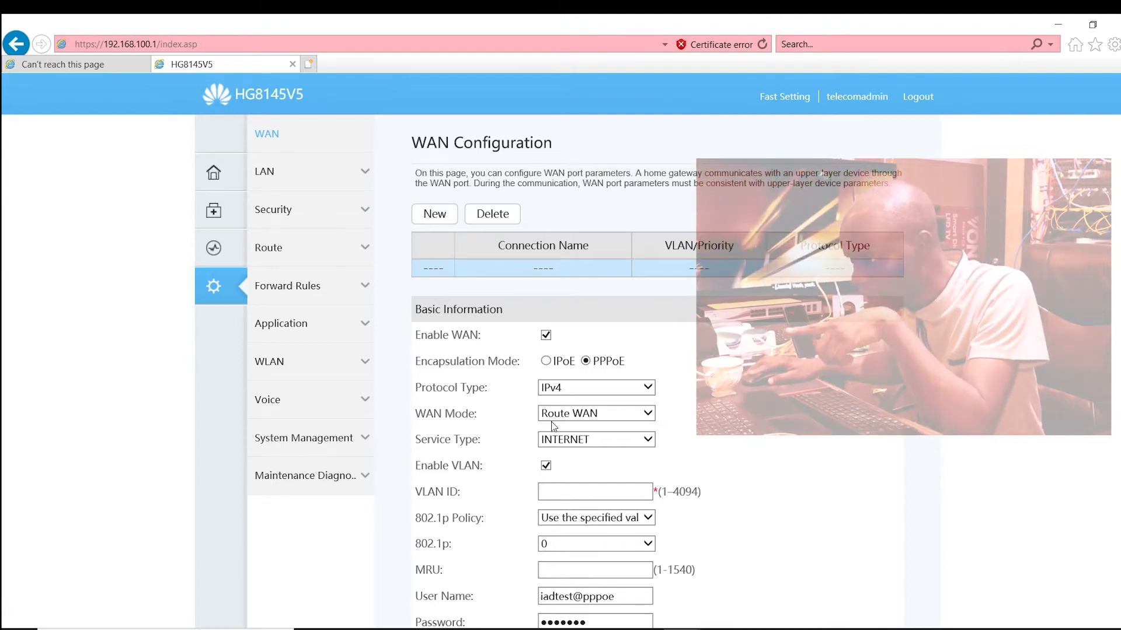
{"action": "scroll", "coordinate": [671, 473], "scroll_direction": "down", "scroll_amount": 3}
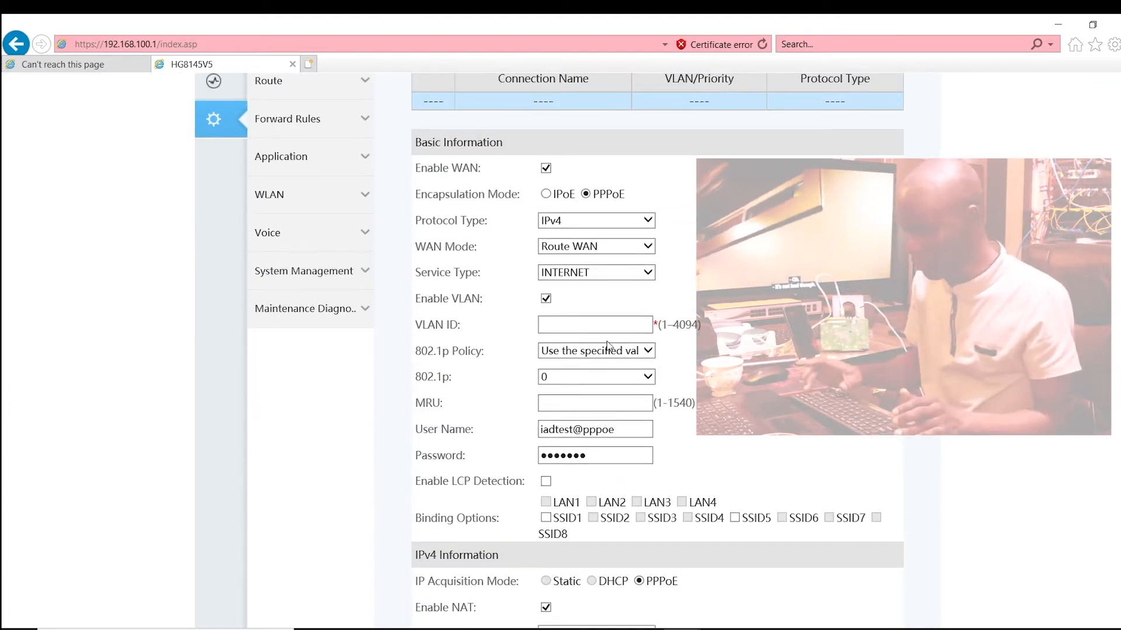
{"action": "left_click", "coordinate": [546, 298]}
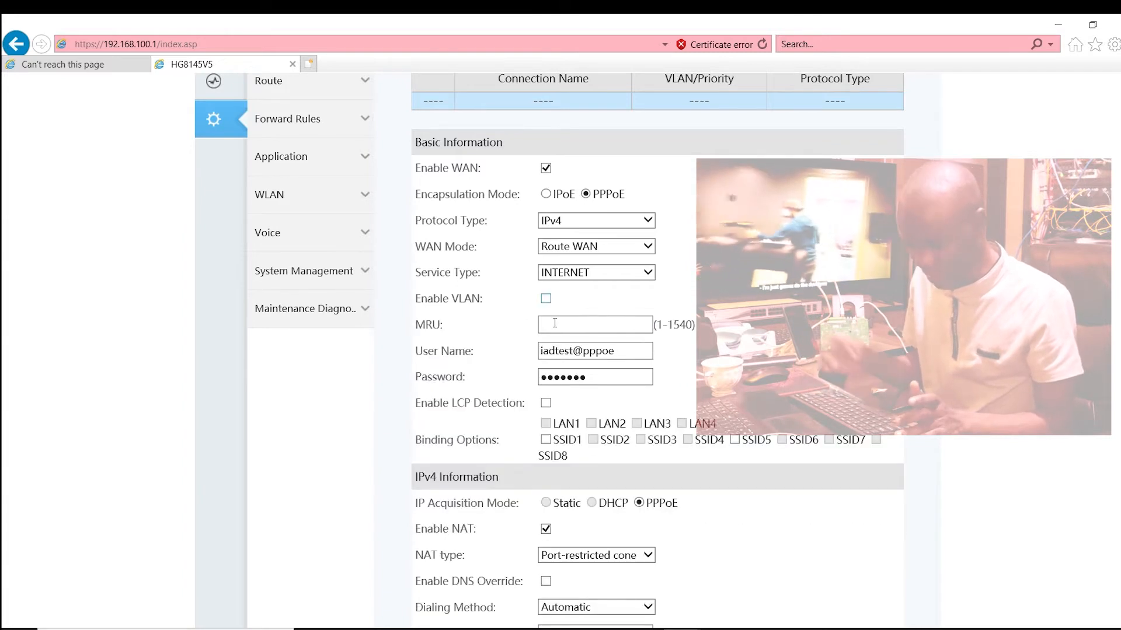
Step: Replace the new connection's PPPoE user name with V and enter the PPPoE password
{"action": "left_click", "coordinate": [615, 351]}
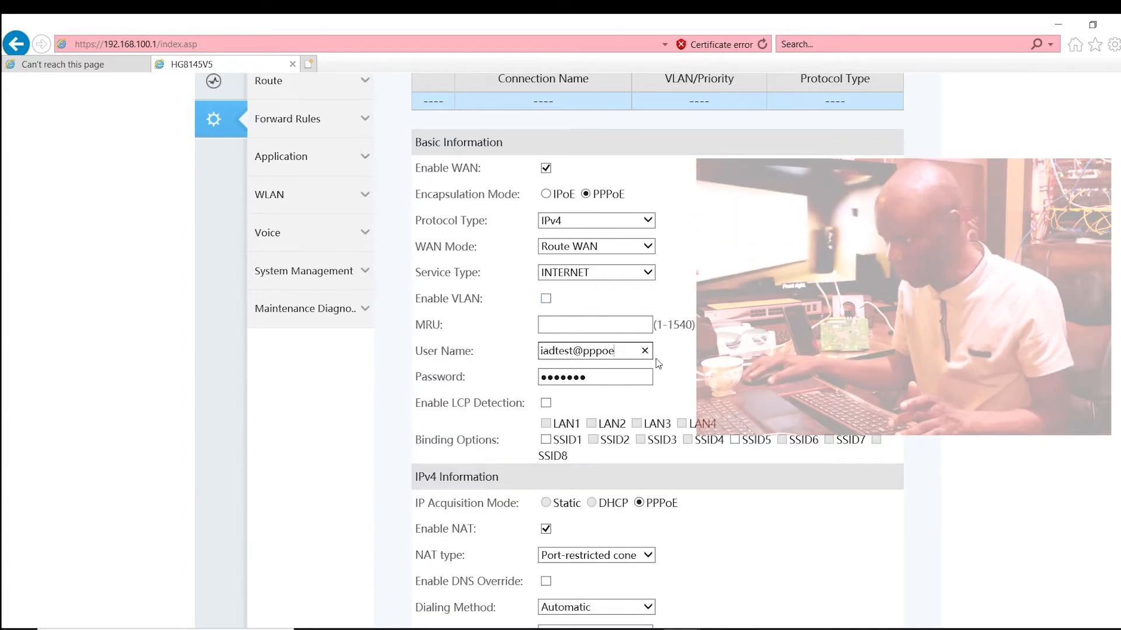
{"action": "key", "text": "BackSpace"}
{"action": "key", "text": "BackSpace"}
{"action": "key", "text": "BackSpace"}
{"action": "key", "text": "BackSpace"}
{"action": "key", "text": "BackSpace"}
{"action": "key", "text": "BackSpace"}
{"action": "key", "text": "BackSpace"}
{"action": "key", "text": "BackSpace"}
{"action": "key", "text": "BackSpace"}
{"action": "key", "text": "BackSpace"}
{"action": "key", "text": "BackSpace"}
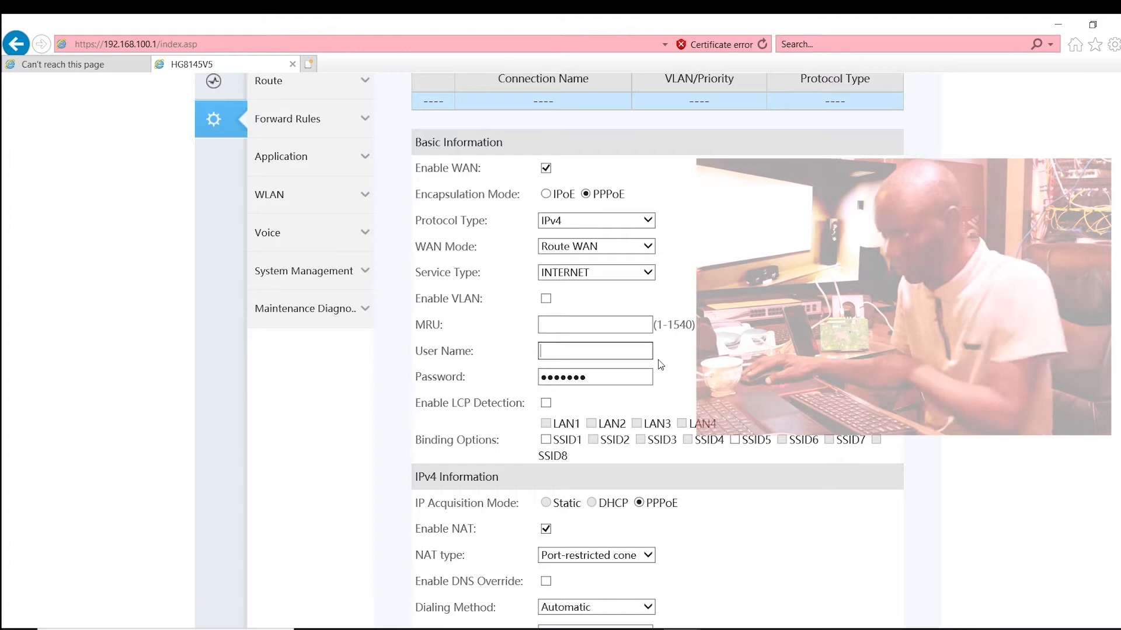
{"action": "type", "text": "V"}
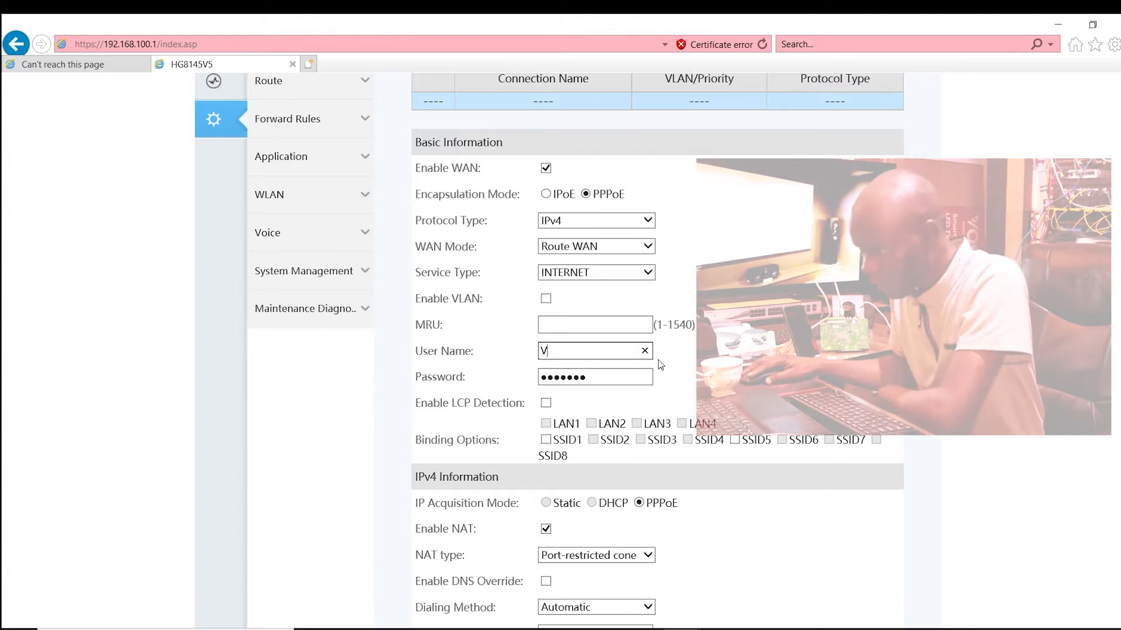
{"action": "left_click", "coordinate": [622, 380]}
{"action": "key", "text": "BackSpace"}
{"action": "key", "text": "BackSpace"}
{"action": "key", "text": "BackSpace"}
{"action": "key", "text": "BackSpace"}
{"action": "key", "text": "BackSpace"}
{"action": "key", "text": "BackSpace"}
{"action": "key", "text": "BackSpace"}
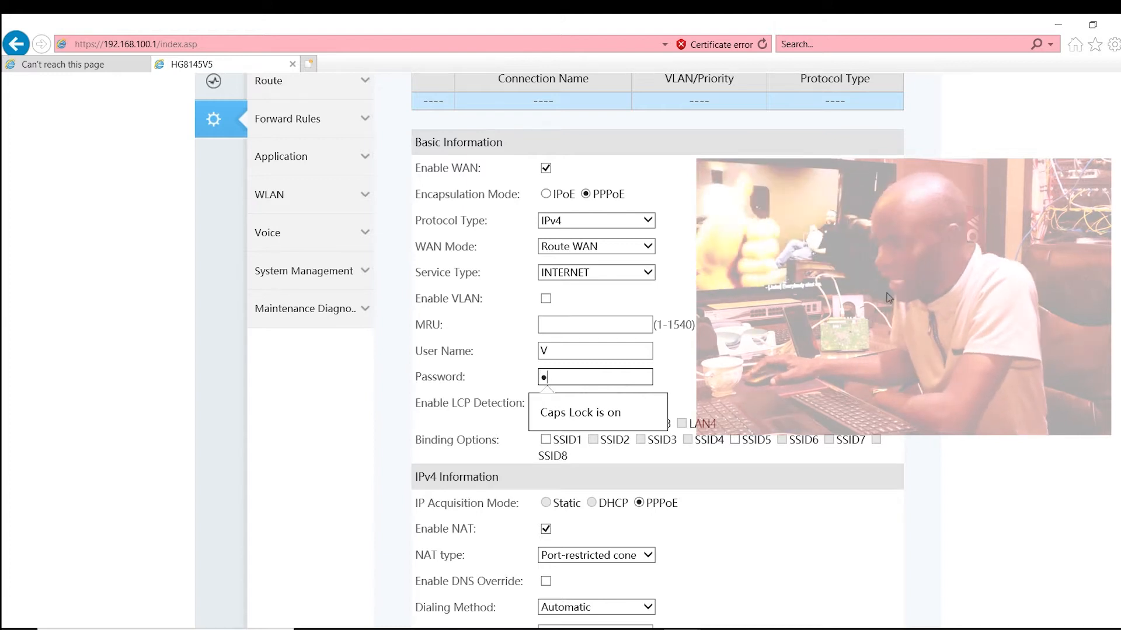
Step: Bind the new WAN connection to SSID1 and apply the configuration
{"action": "left_click", "coordinate": [545, 441]}
{"action": "scroll", "coordinate": [551, 481], "scroll_direction": "down", "scroll_amount": 5}
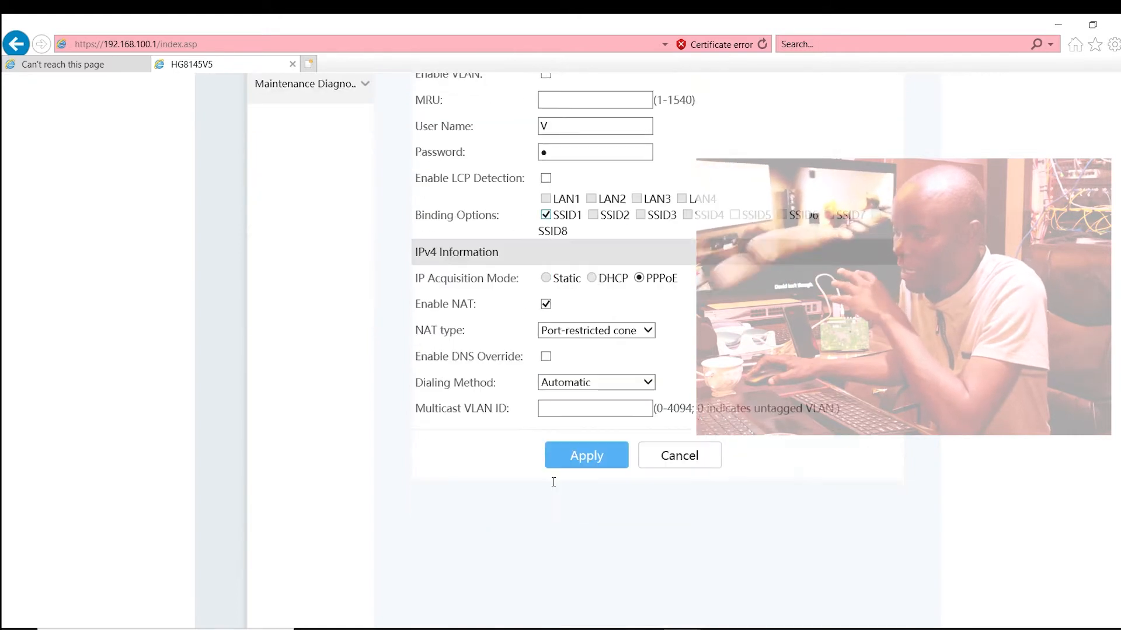
{"action": "left_click", "coordinate": [586, 395]}
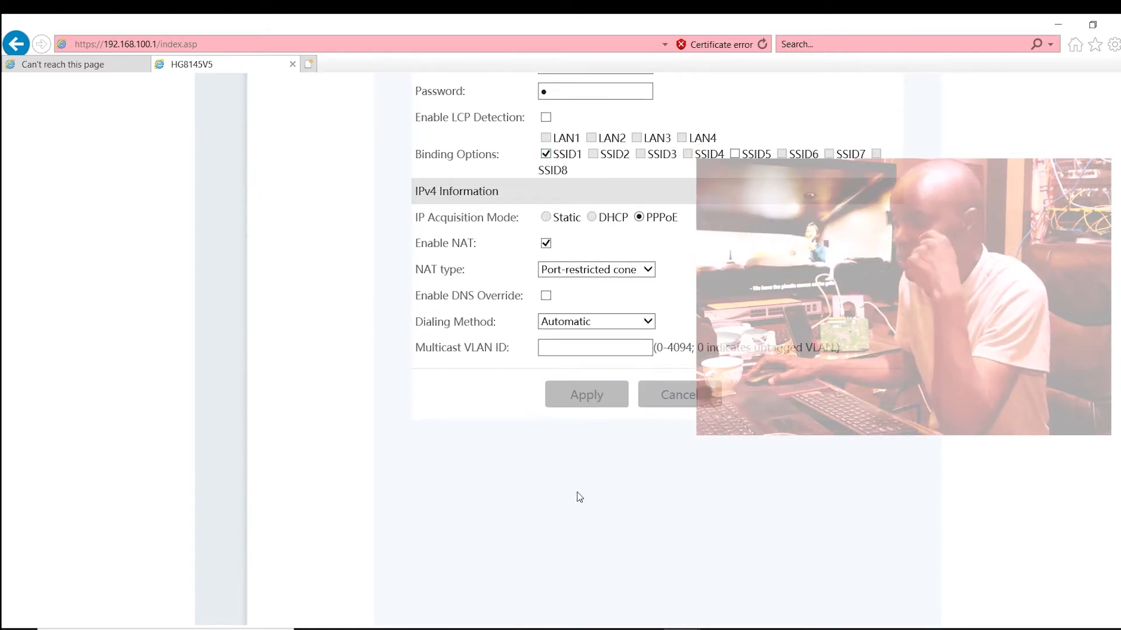
{"action": "scroll", "coordinate": [577, 496], "scroll_direction": "up", "scroll_amount": 3}
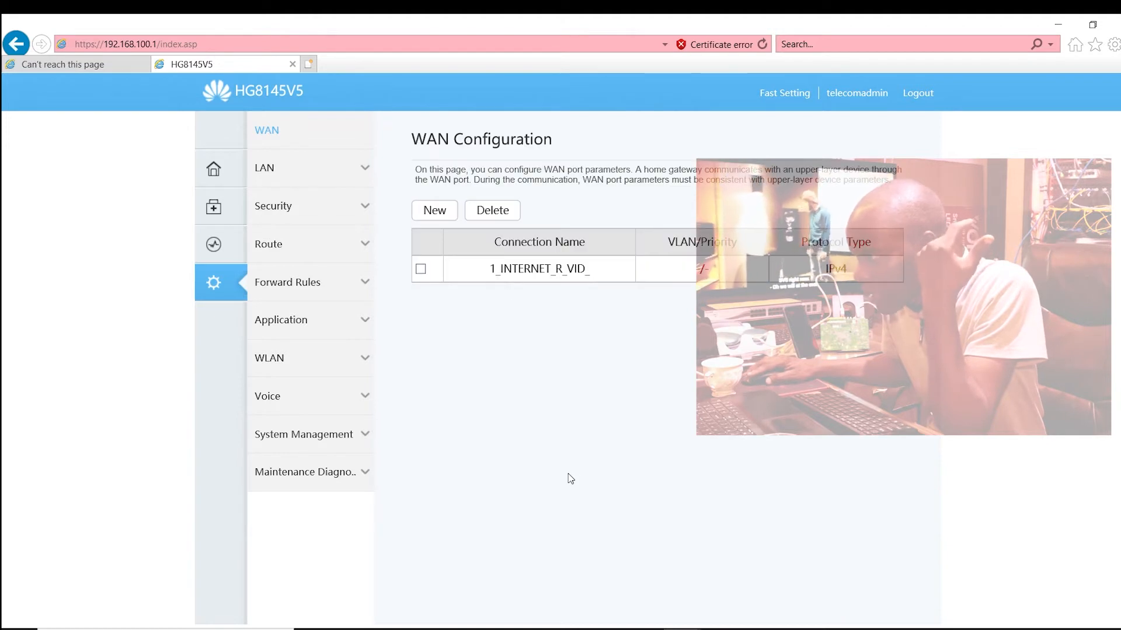
Step: Configure LAN2, LAN3 and LAN4 as Layer 3 ports in the LAN settings and apply the change
{"action": "left_click", "coordinate": [308, 172]}
{"action": "left_click", "coordinate": [309, 201]}
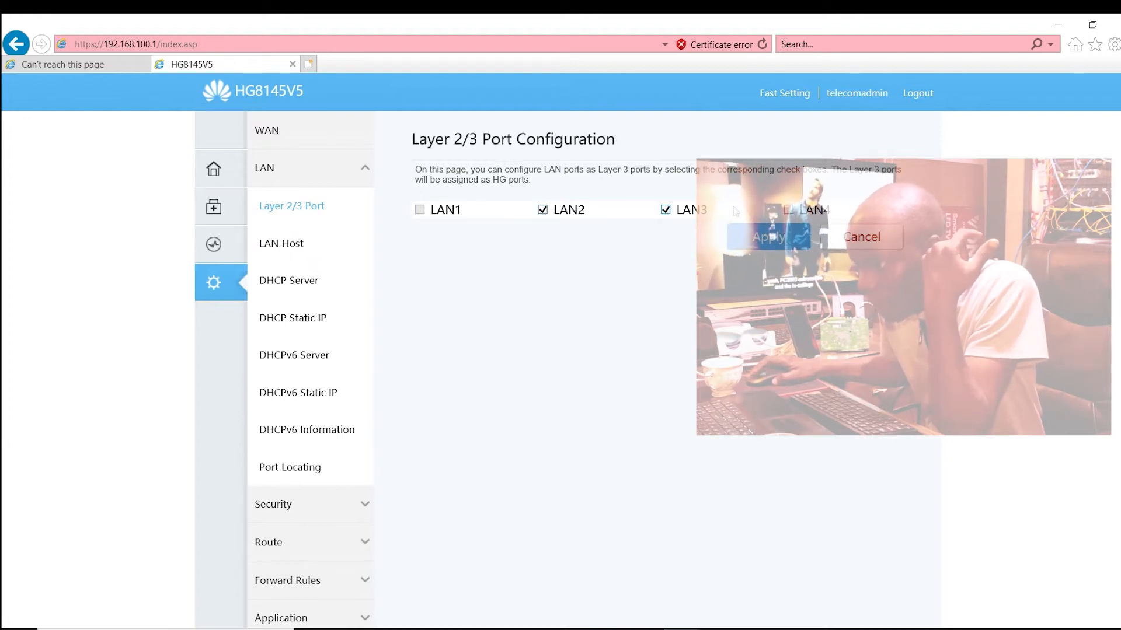
{"action": "left_click", "coordinate": [788, 211]}
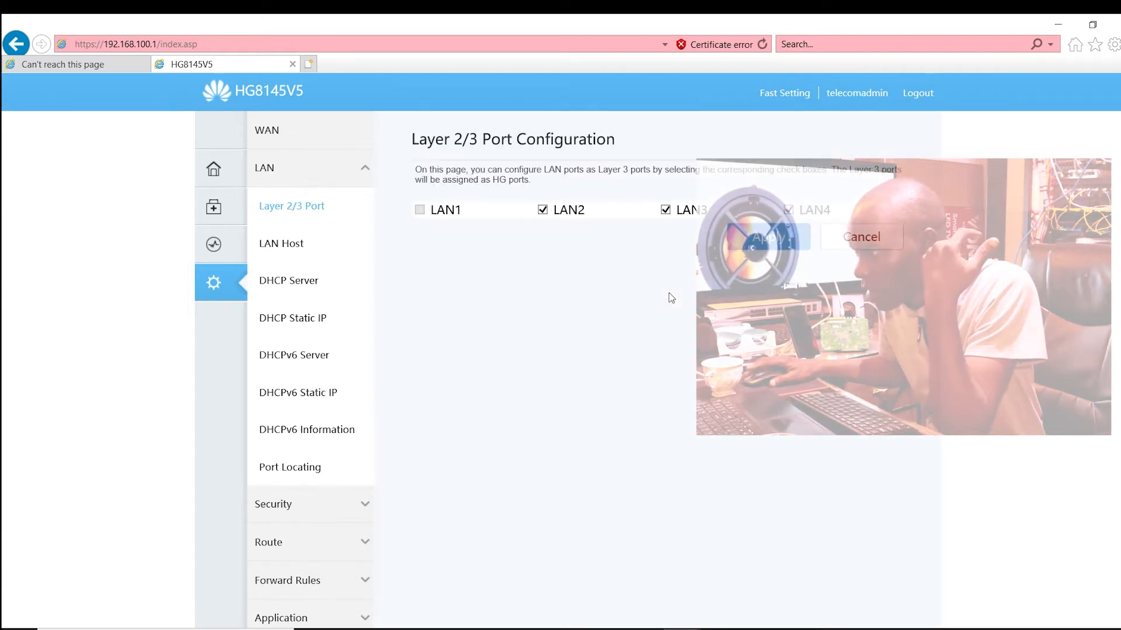
Step: Reopen the existing WAN connection, add LAN2, LAN3 and LAN4 to its binding options and apply the change
{"action": "scroll", "coordinate": [409, 388], "scroll_direction": "down", "scroll_amount": 2}
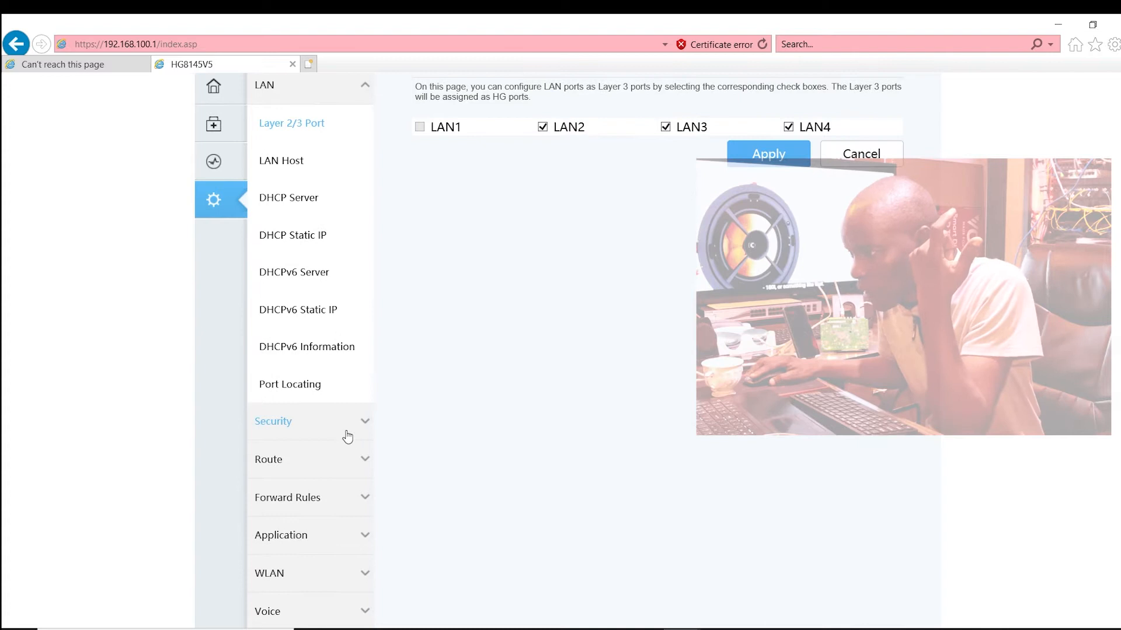
{"action": "scroll", "coordinate": [345, 429], "scroll_direction": "down", "scroll_amount": 3}
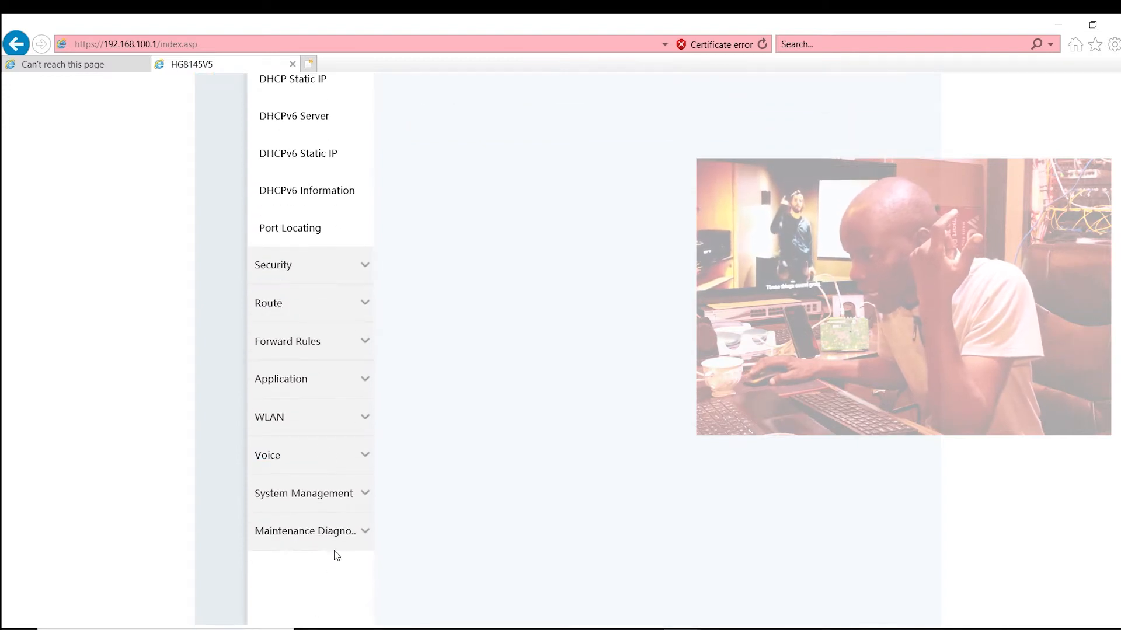
{"action": "scroll", "coordinate": [340, 534], "scroll_direction": "up", "scroll_amount": 5}
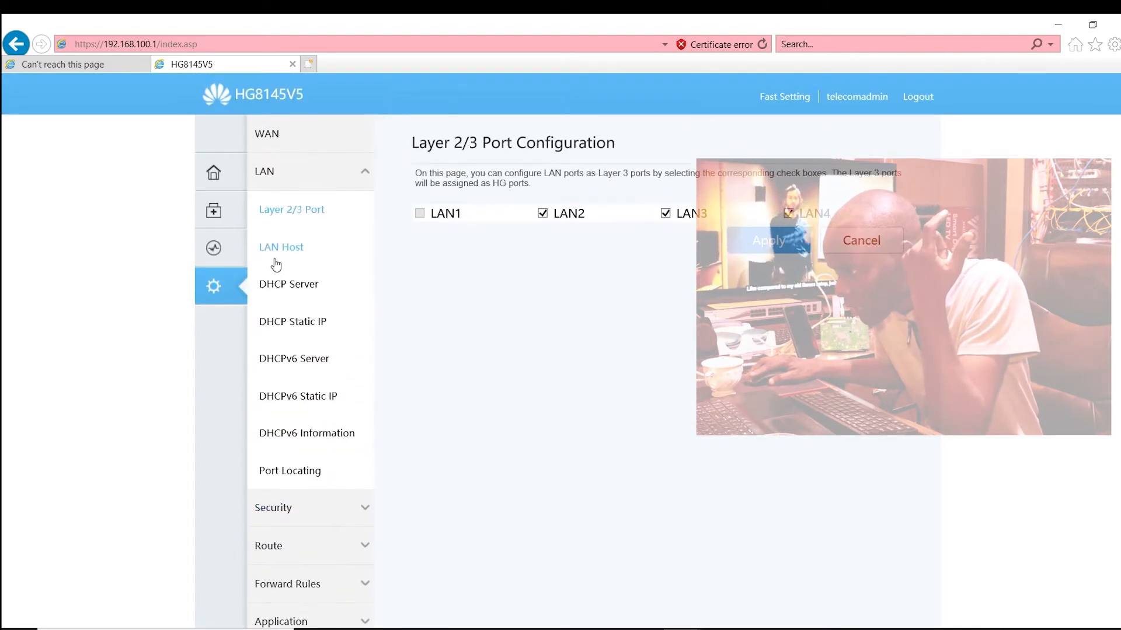
{"action": "left_click", "coordinate": [294, 140]}
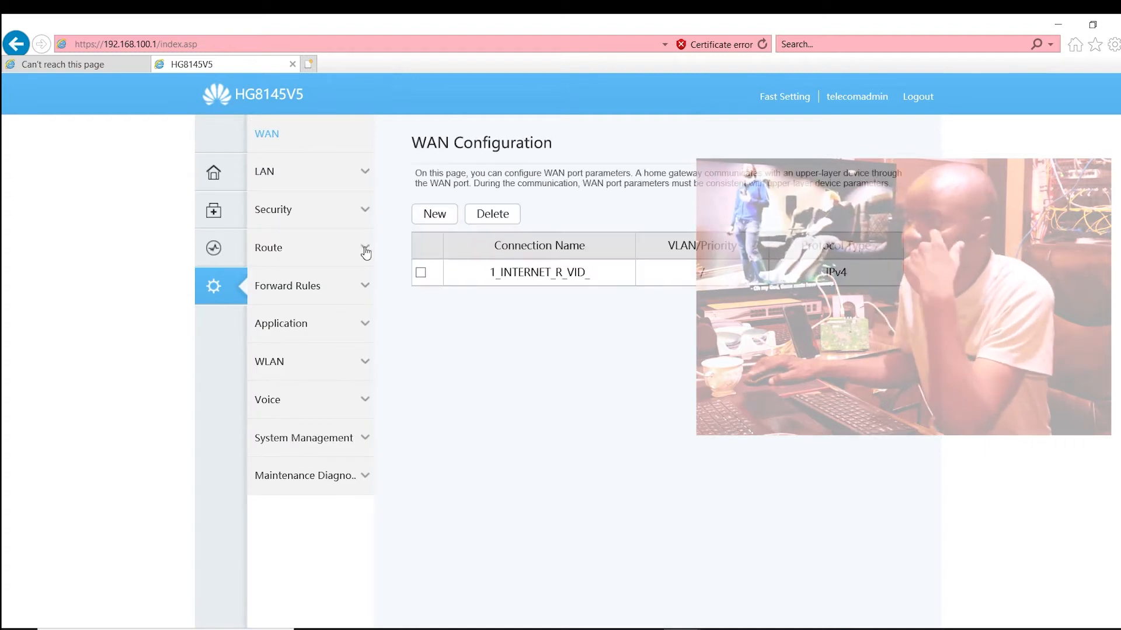
{"action": "left_click", "coordinate": [484, 280]}
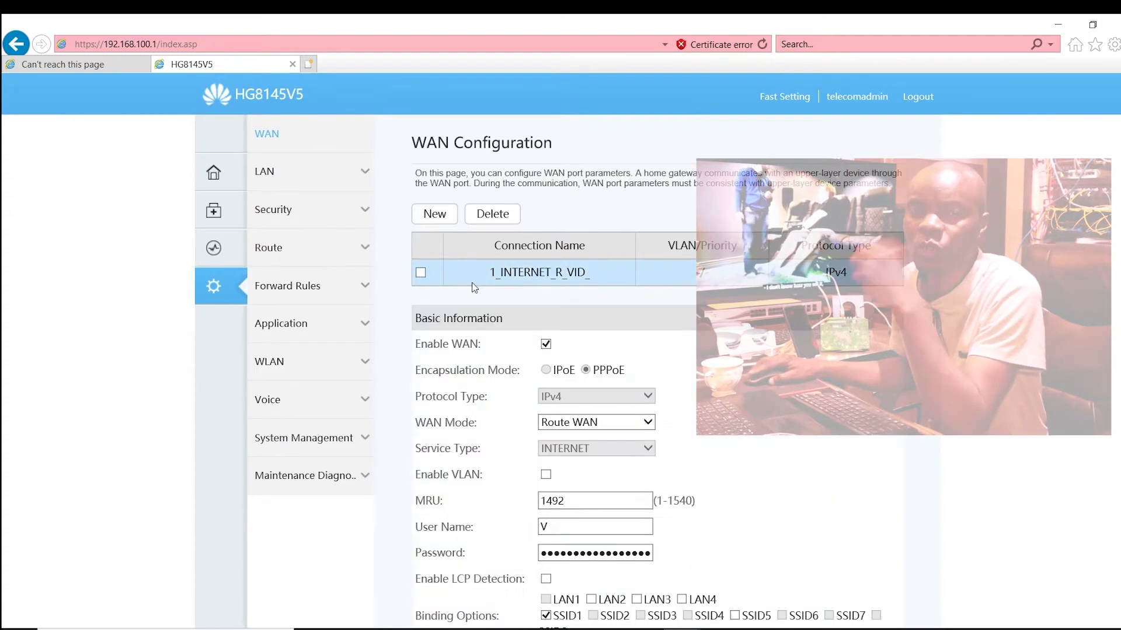
{"action": "scroll", "coordinate": [611, 366], "scroll_direction": "down", "scroll_amount": 5}
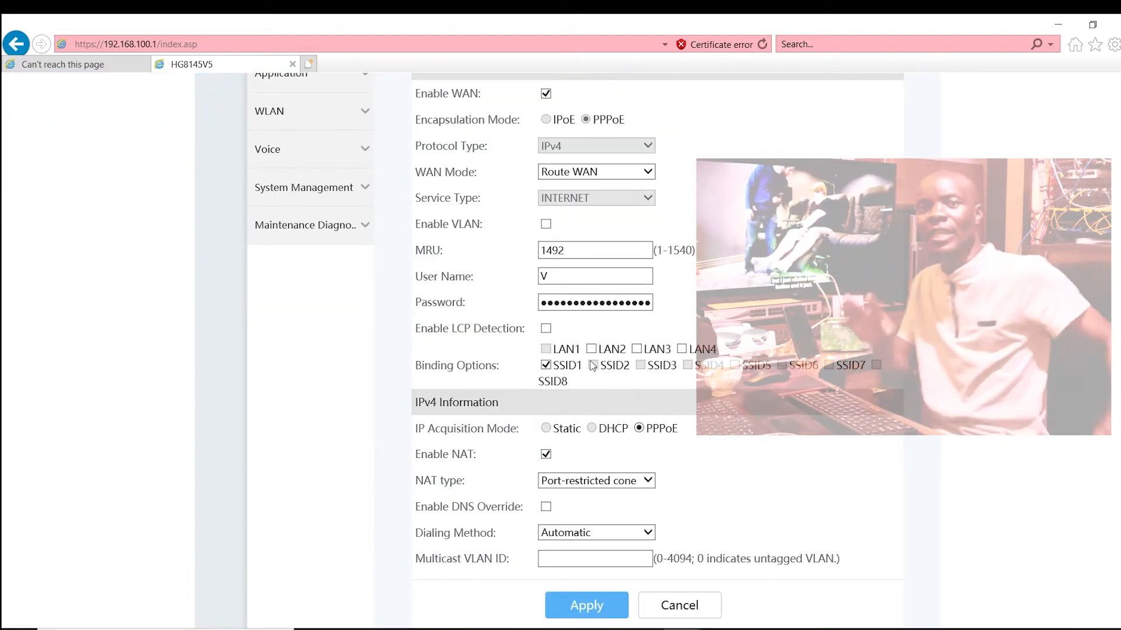
{"action": "left_click", "coordinate": [591, 349]}
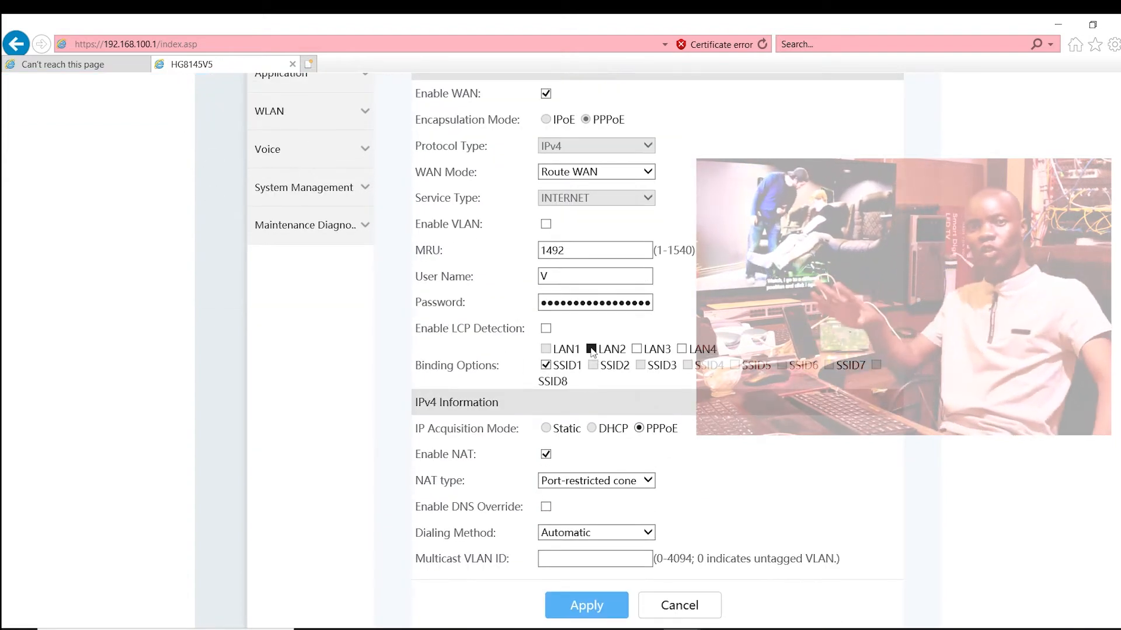
{"action": "left_click", "coordinate": [636, 349]}
{"action": "left_click", "coordinate": [682, 348]}
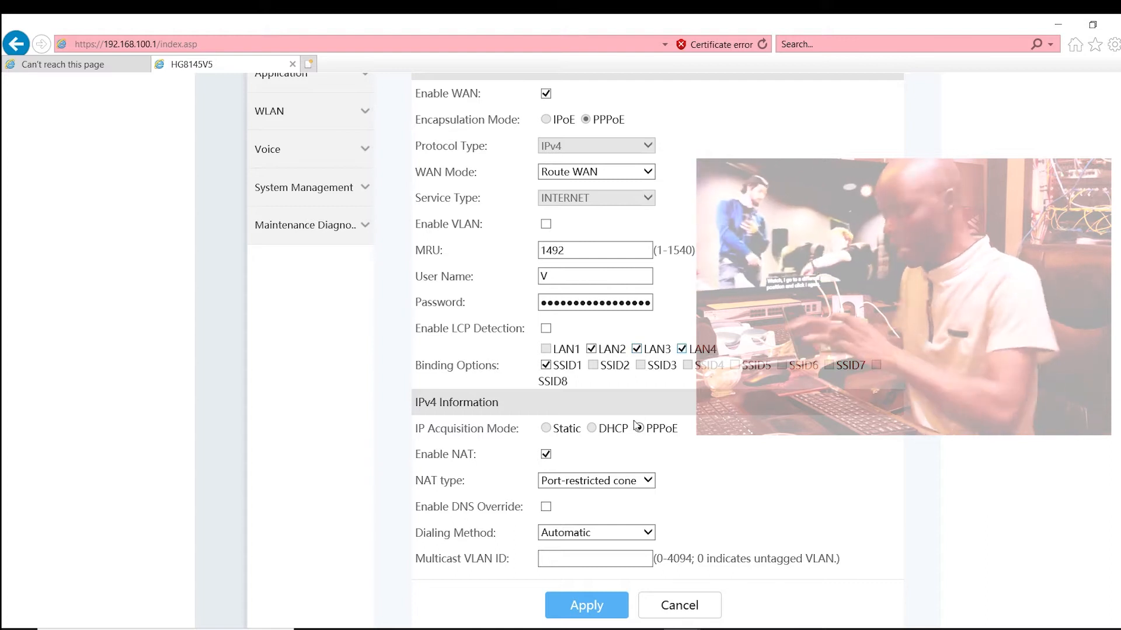
{"action": "scroll", "coordinate": [631, 388], "scroll_direction": "down", "scroll_amount": 3}
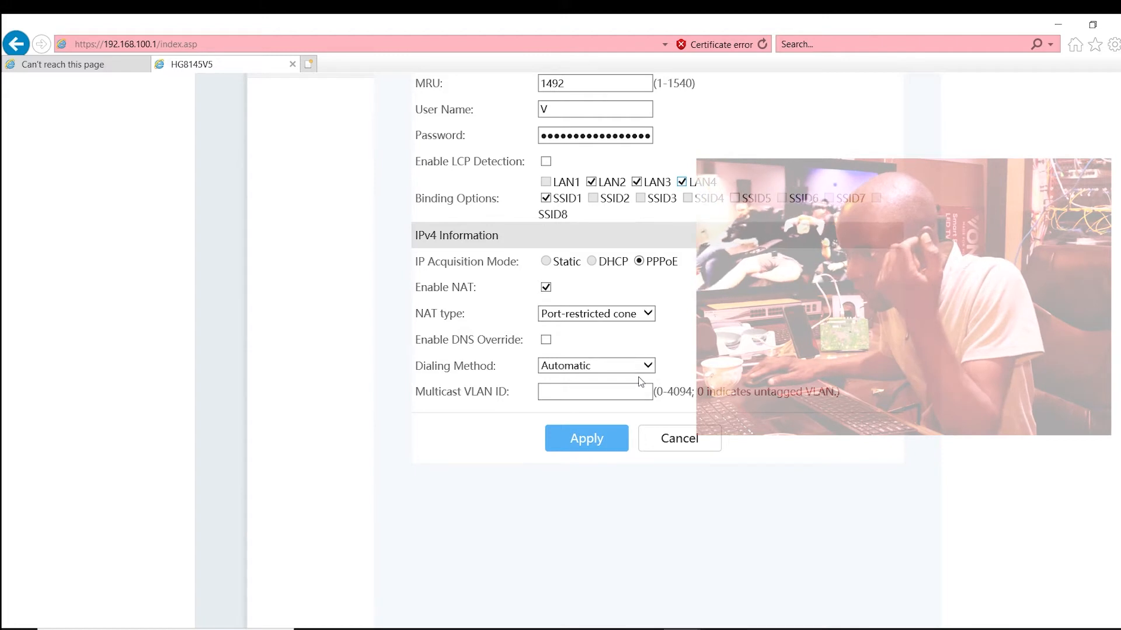
{"action": "left_click", "coordinate": [583, 432]}
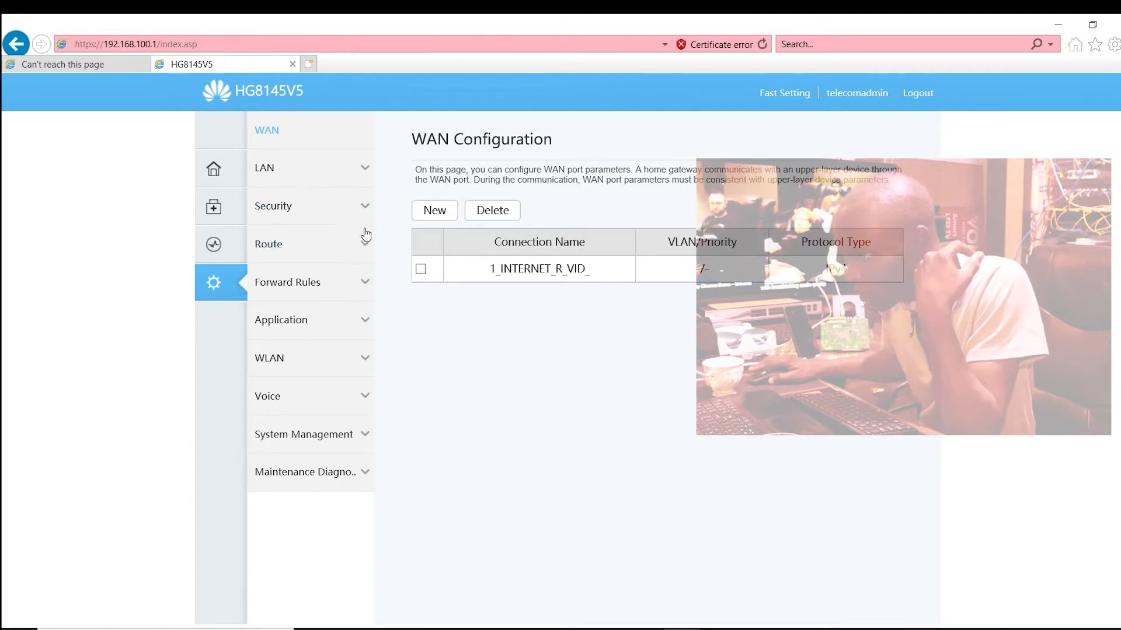
Step: Open the Device Access Control page in the security settings and review the LAN and WiFi service permissions
{"action": "left_click", "coordinate": [339, 220]}
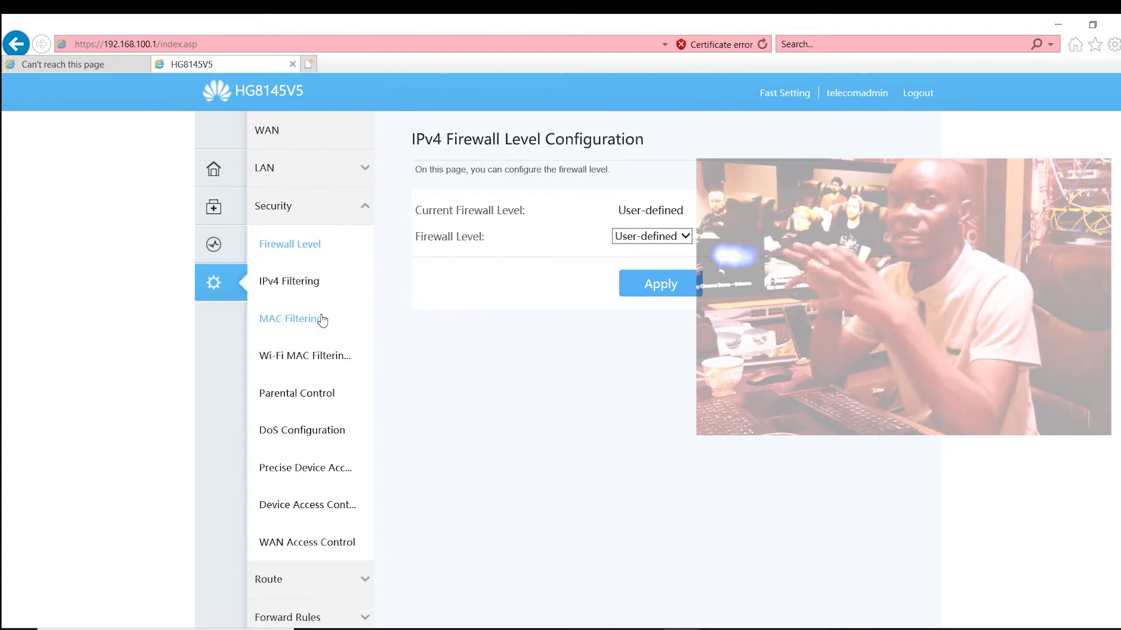
{"action": "scroll", "coordinate": [300, 284], "scroll_direction": "down", "scroll_amount": 2}
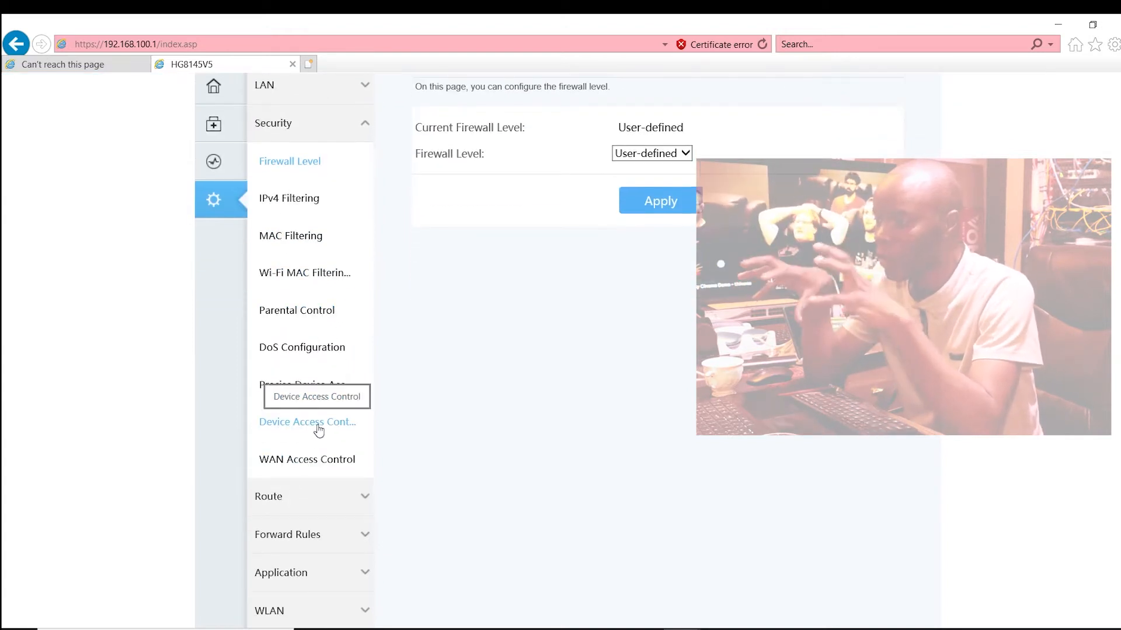
{"action": "left_click", "coordinate": [328, 429]}
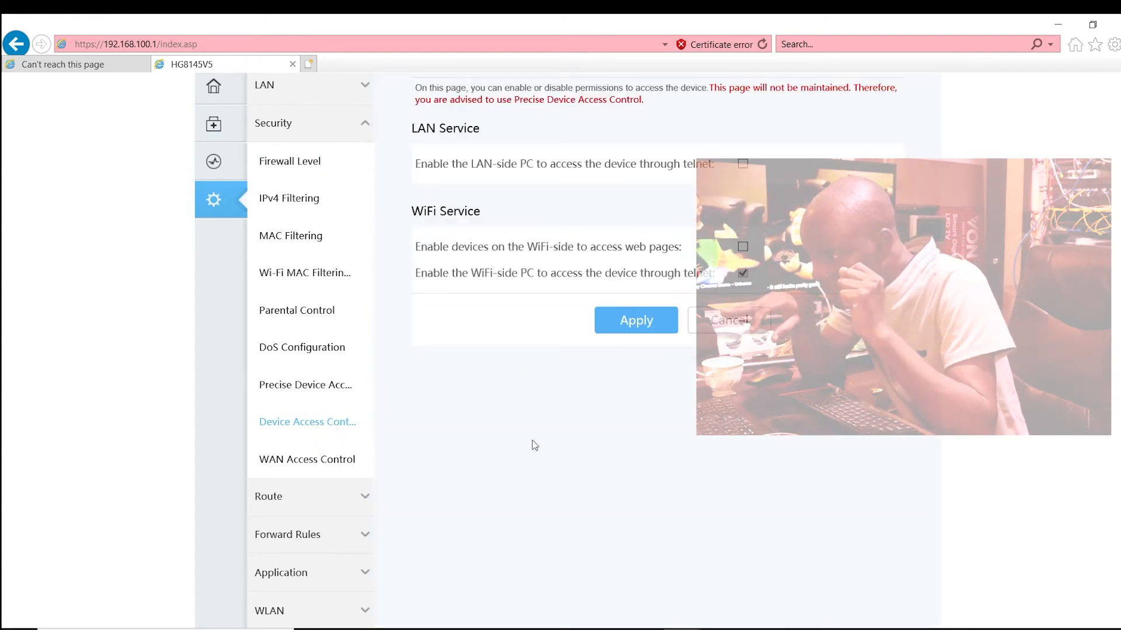
{"action": "scroll", "coordinate": [534, 445], "scroll_direction": "up", "scroll_amount": 2}
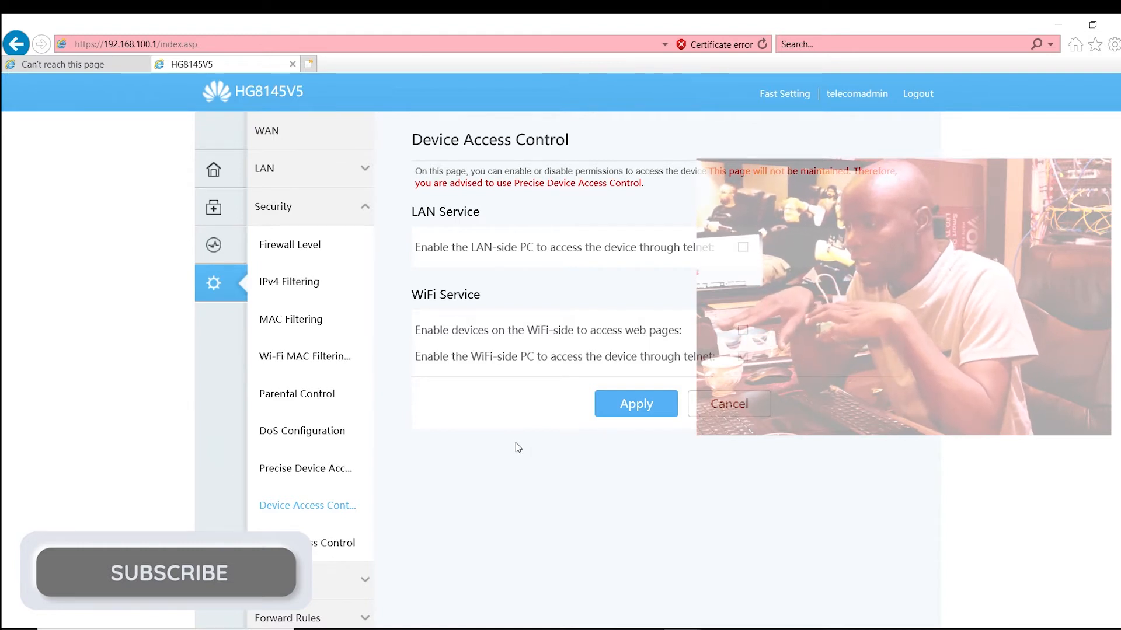
Step: Enable telnet access for LAN-side PCs and web page and telnet access for WiFi-side devices, and apply the permissions
{"action": "left_click", "coordinate": [742, 247]}
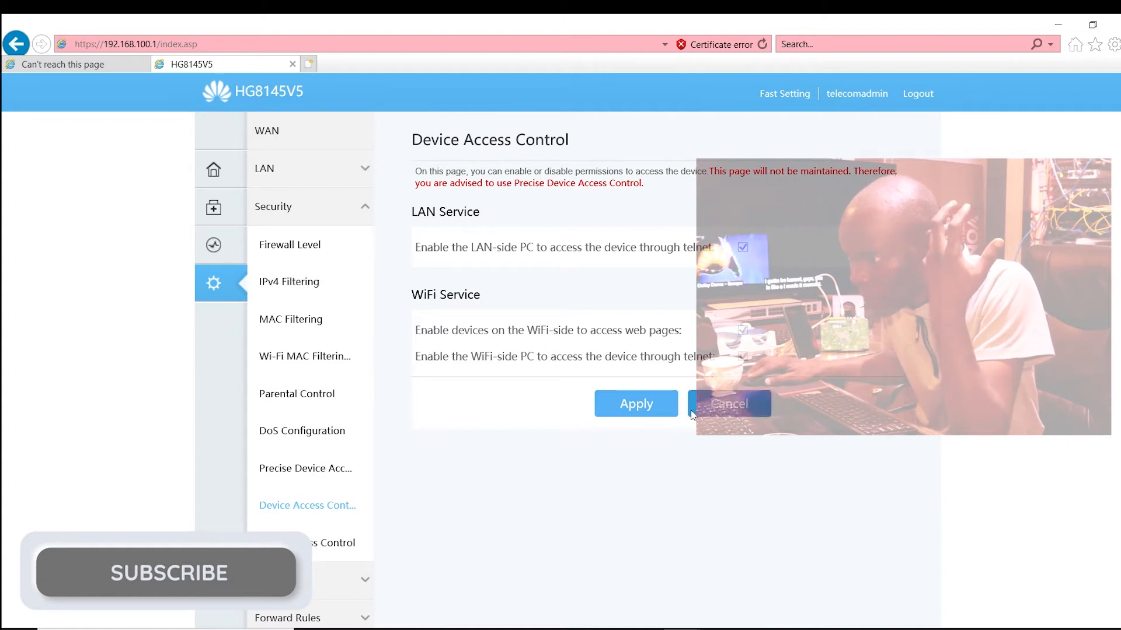
{"action": "left_click", "coordinate": [648, 406]}
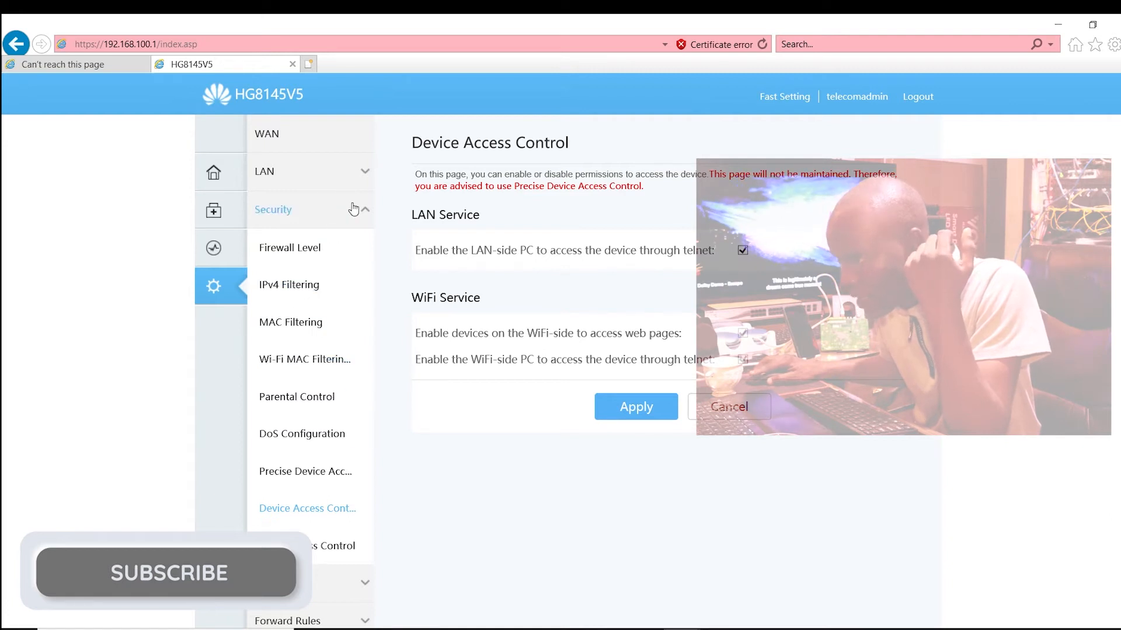
{"action": "left_click", "coordinate": [347, 246]}
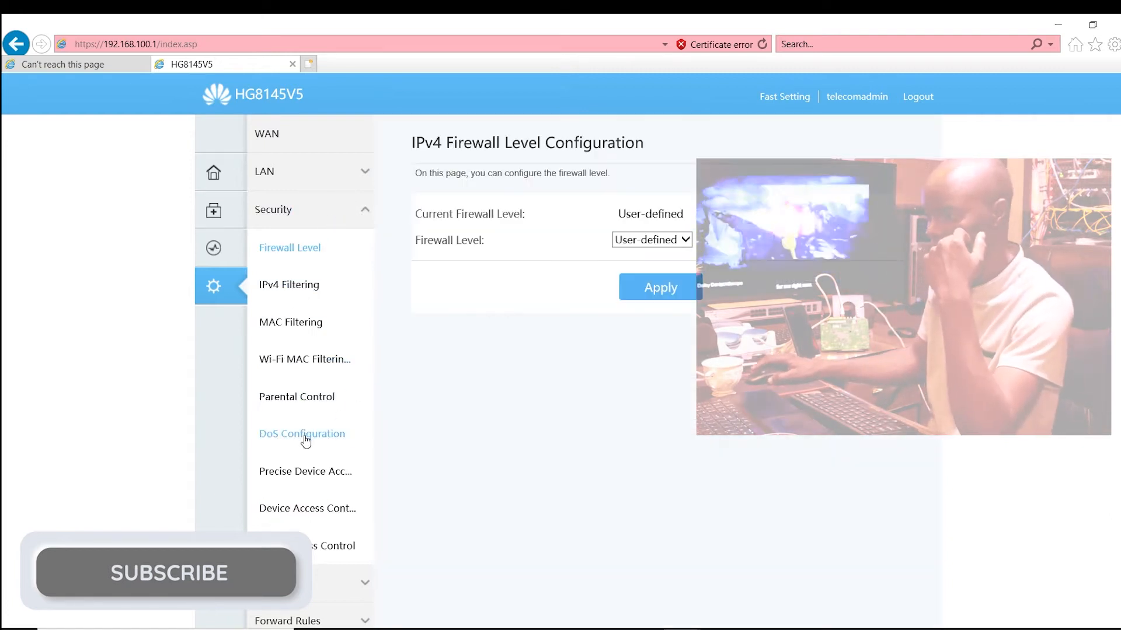
{"action": "scroll", "coordinate": [329, 359], "scroll_direction": "down", "scroll_amount": 3}
{"action": "scroll", "coordinate": [307, 447], "scroll_direction": "up", "scroll_amount": 3}
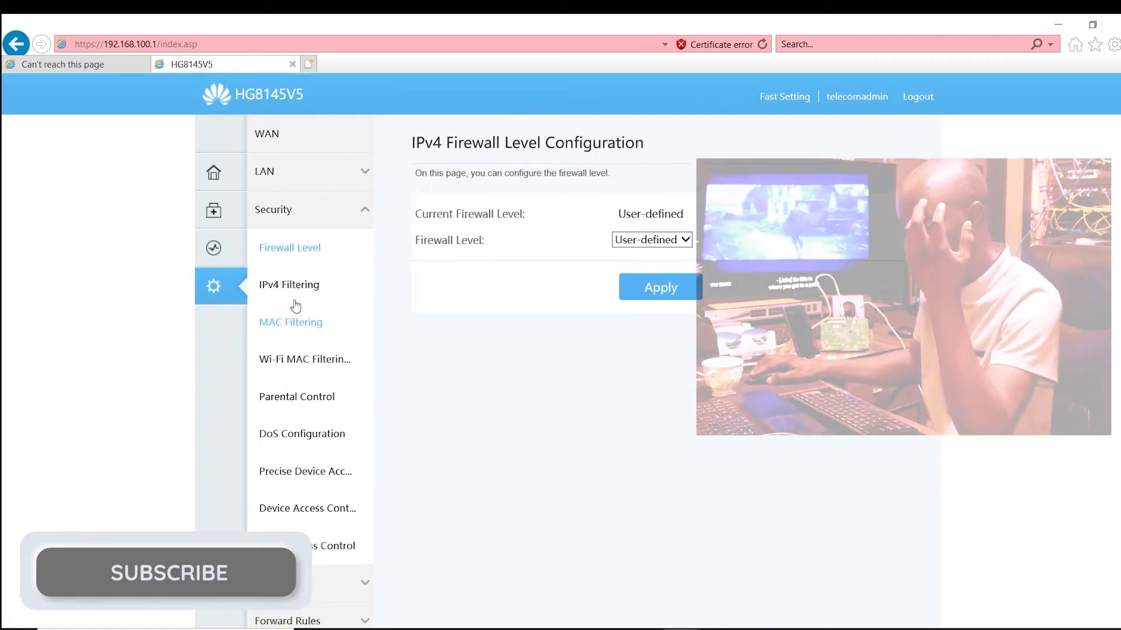
{"action": "left_click", "coordinate": [283, 172]}
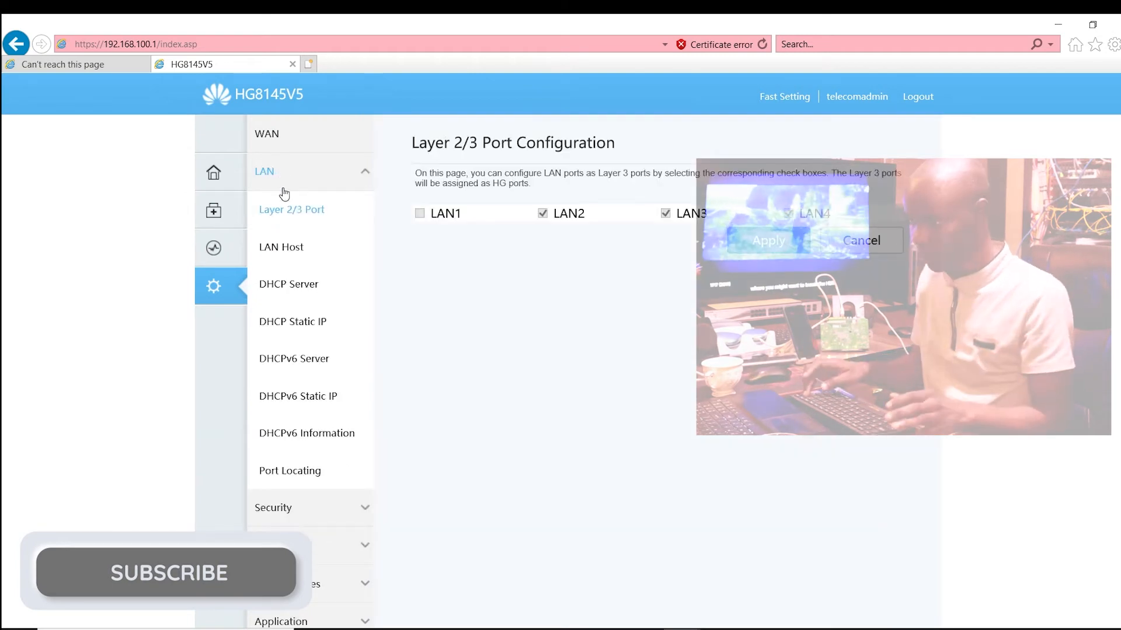
{"action": "left_click", "coordinate": [264, 136]}
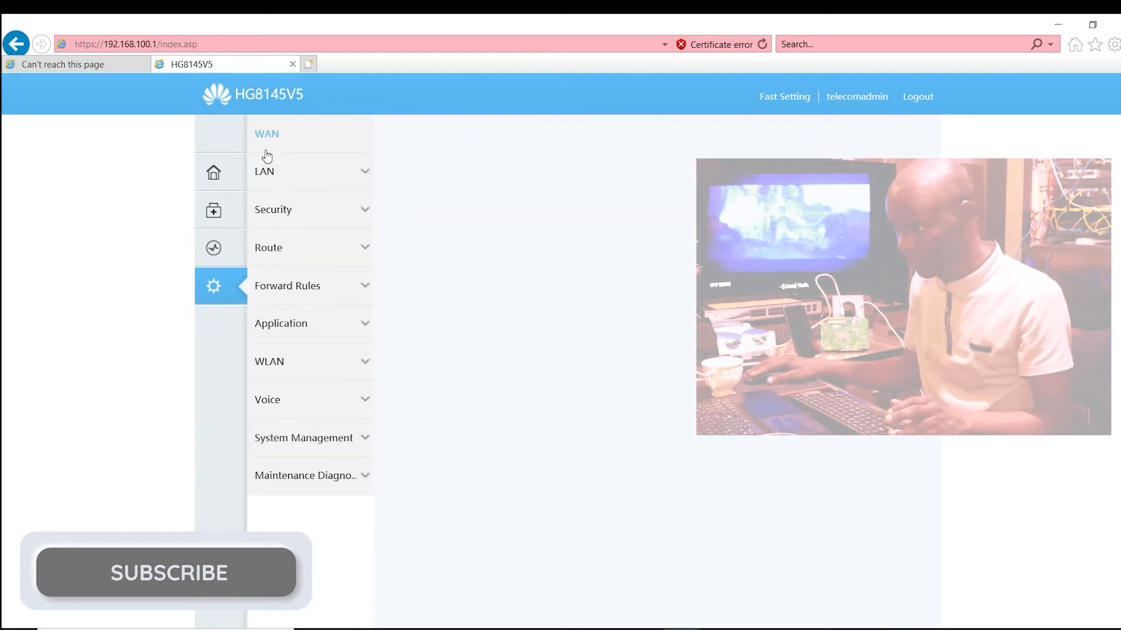
Step: In the 2.4G basic network settings, replace the SSID name of SSID 1 with MANUJOSH TECH HUAWEI
{"action": "left_click", "coordinate": [328, 369]}
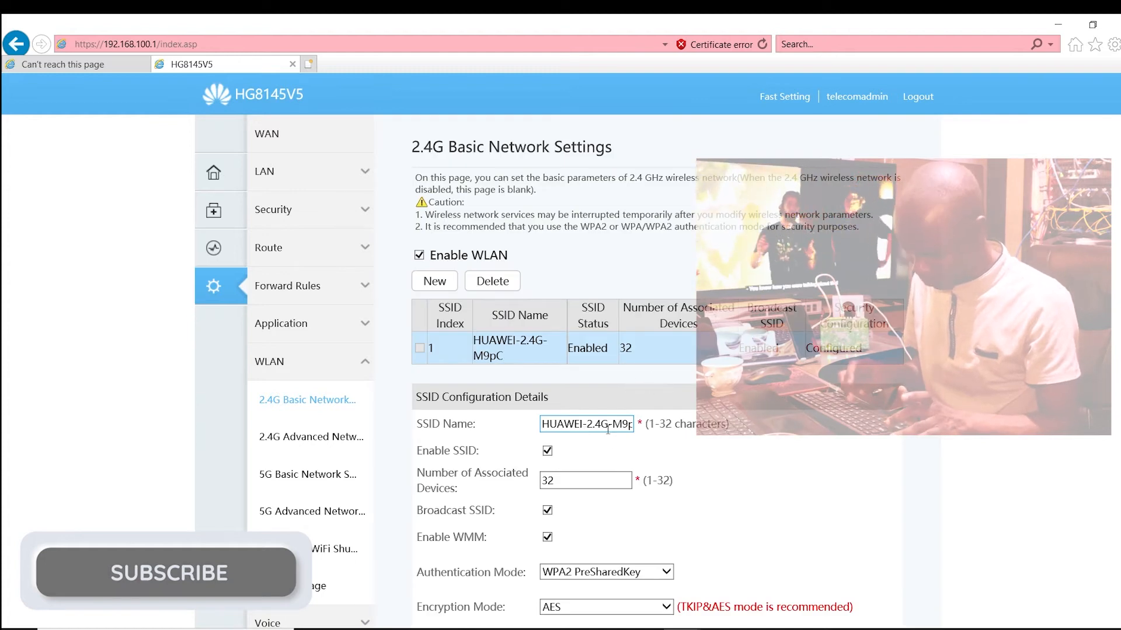
{"action": "scroll", "coordinate": [608, 429], "scroll_direction": "down", "scroll_amount": 2}
{"action": "left_click", "coordinate": [610, 340]}
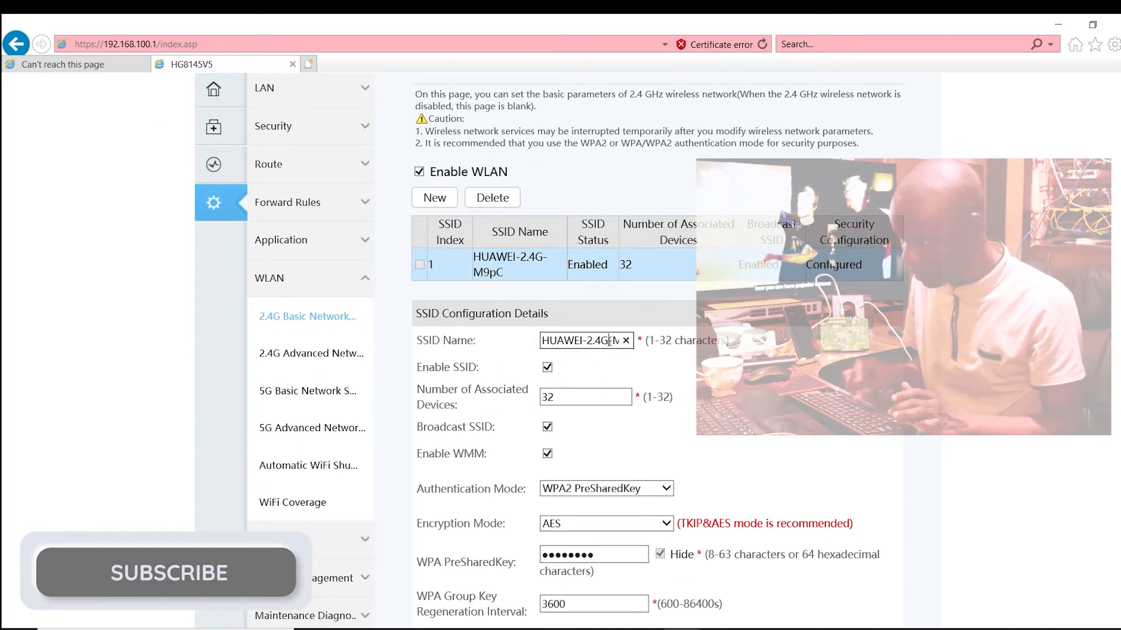
{"action": "key", "text": "BackSpace"}
{"action": "key", "text": "BackSpace"}
{"action": "key", "text": "BackSpace"}
{"action": "key", "text": "BackSpace"}
{"action": "key", "text": "BackSpace"}
{"action": "key", "text": "BackSpace"}
{"action": "key", "text": "BackSpace"}
{"action": "key", "text": "BackSpace"}
{"action": "key", "text": "BackSpace"}
{"action": "key", "text": "BackSpace"}
{"action": "key", "text": "BackSpace"}
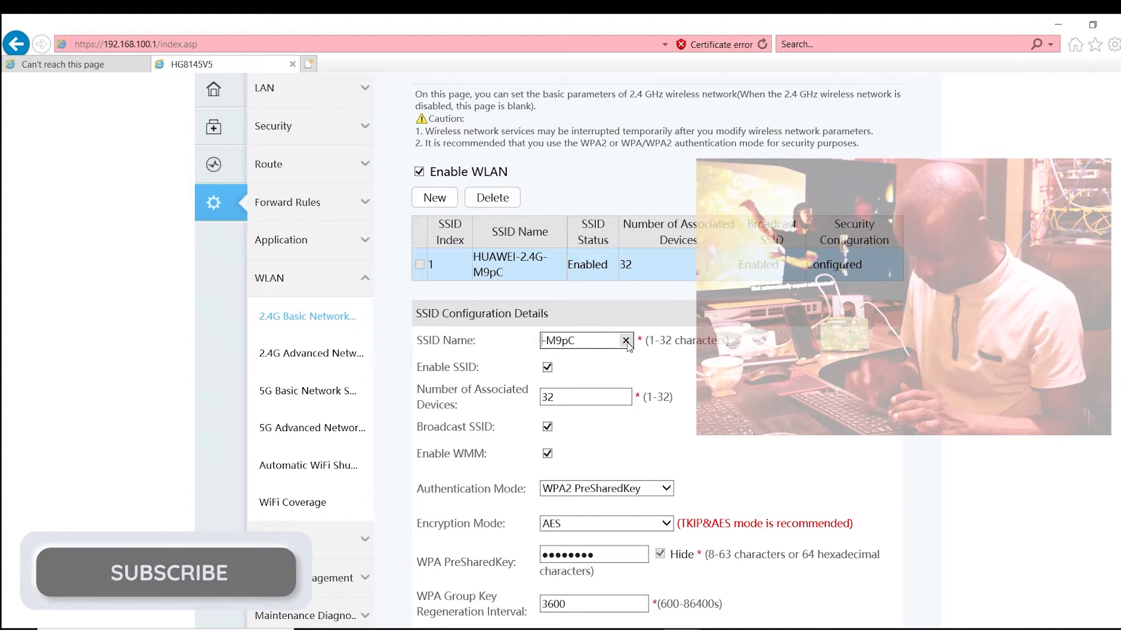
{"action": "left_click", "coordinate": [587, 342]}
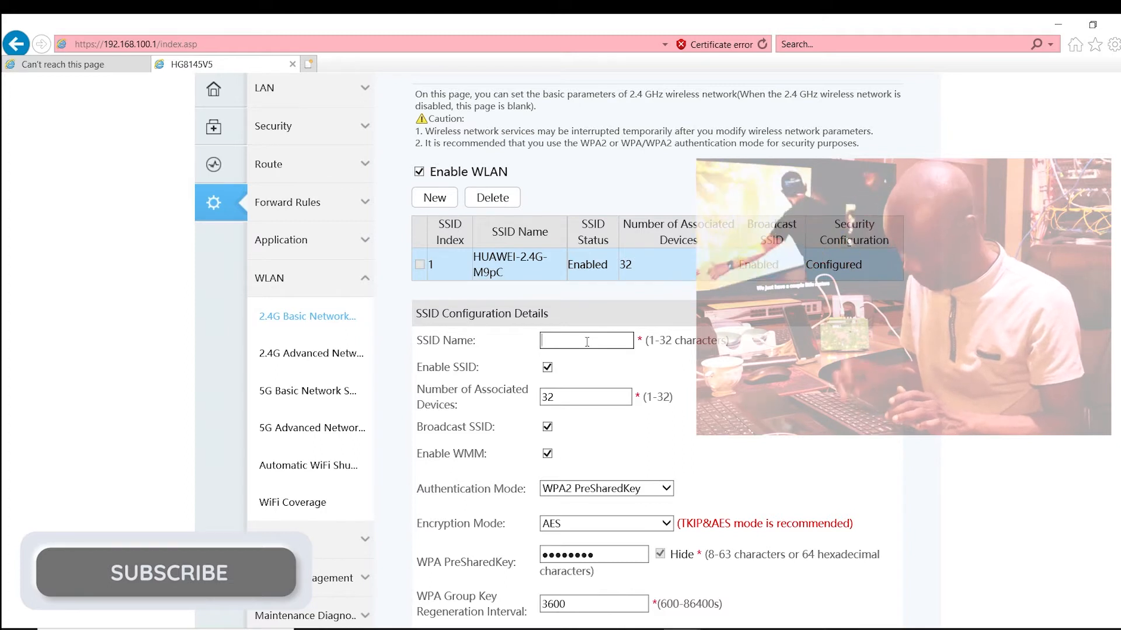
{"action": "type", "text": "MAN"}
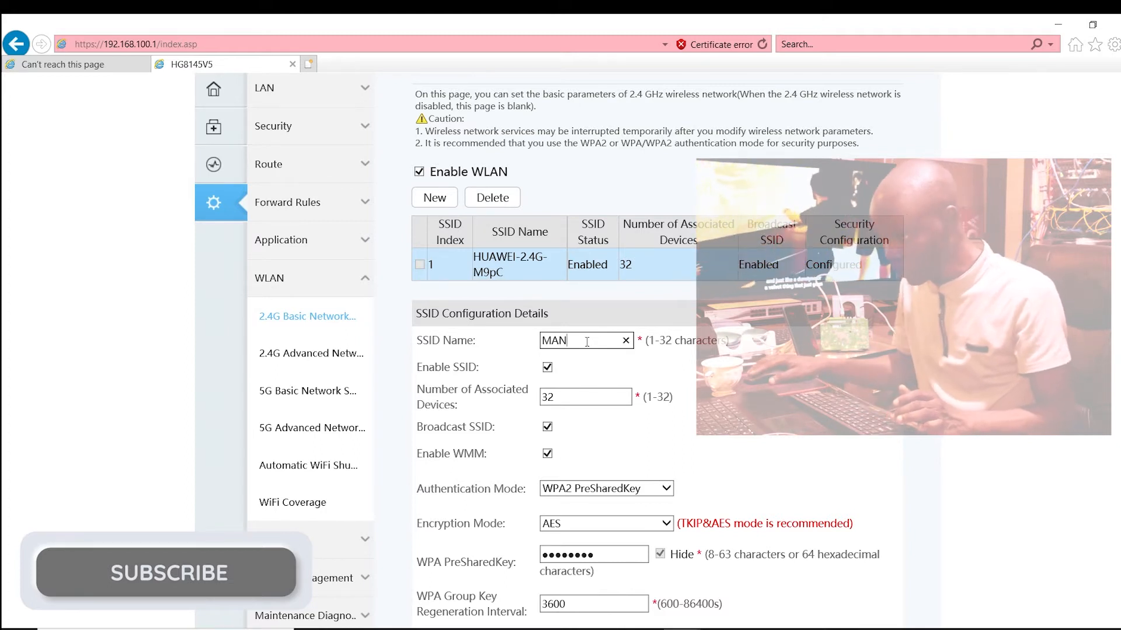
{"action": "type", "text": "UJ"}
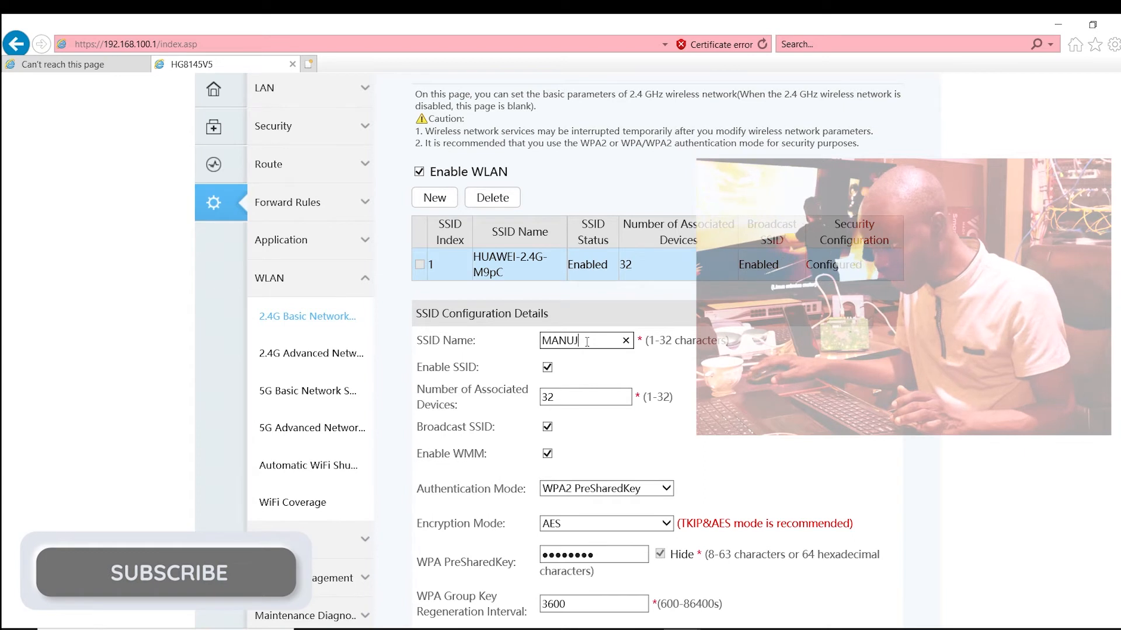
{"action": "type", "text": "OSH"}
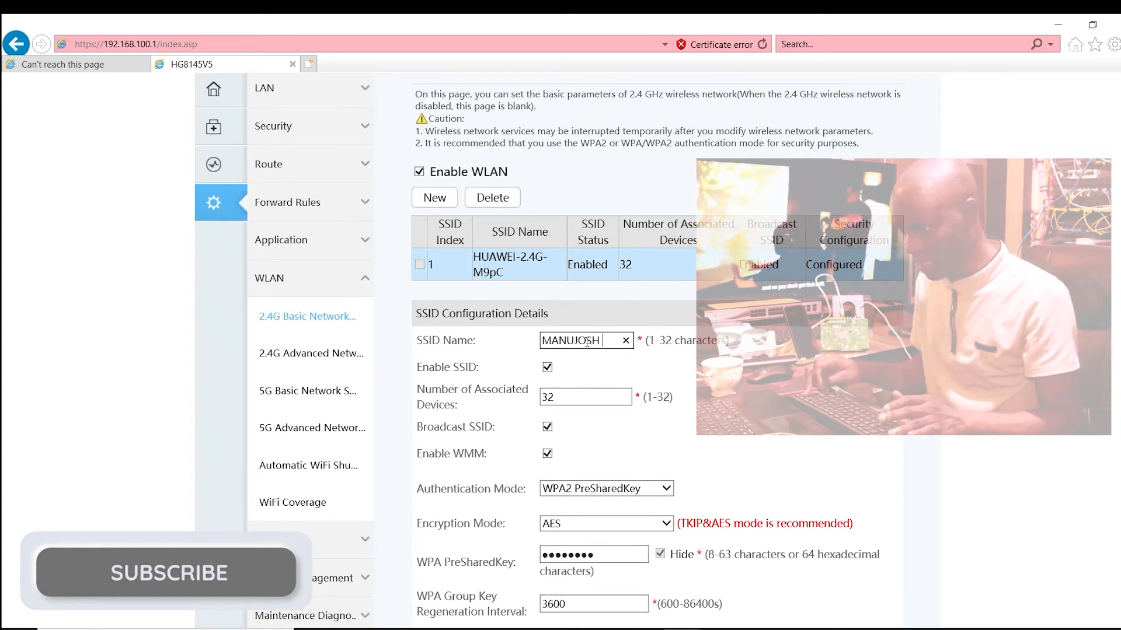
{"action": "type", "text": " TEC"}
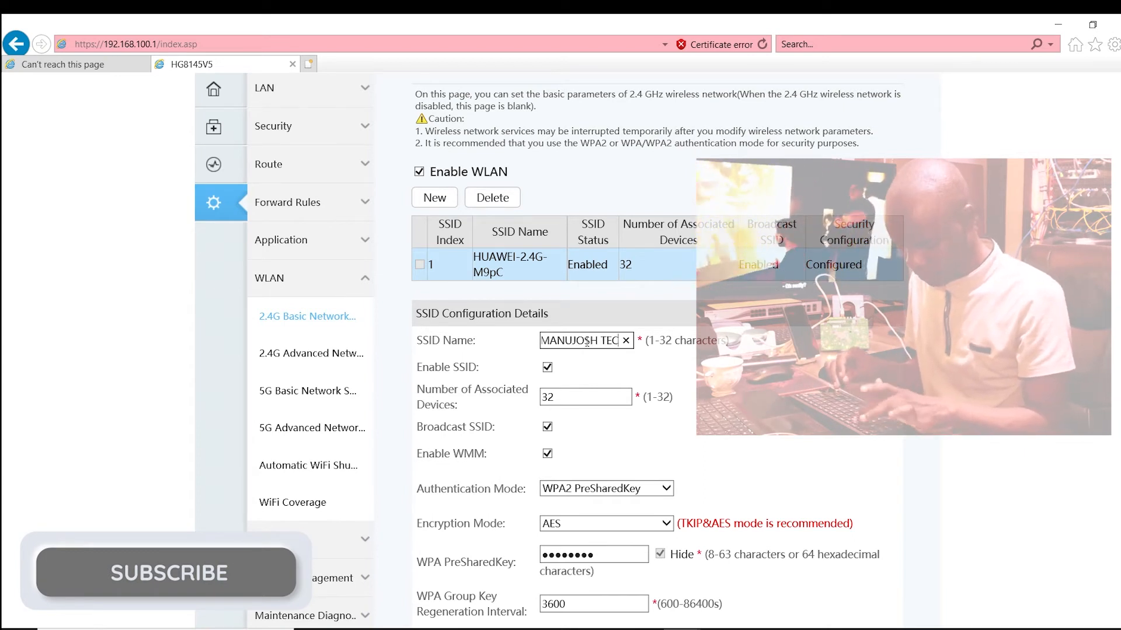
{"action": "type", "text": "H "}
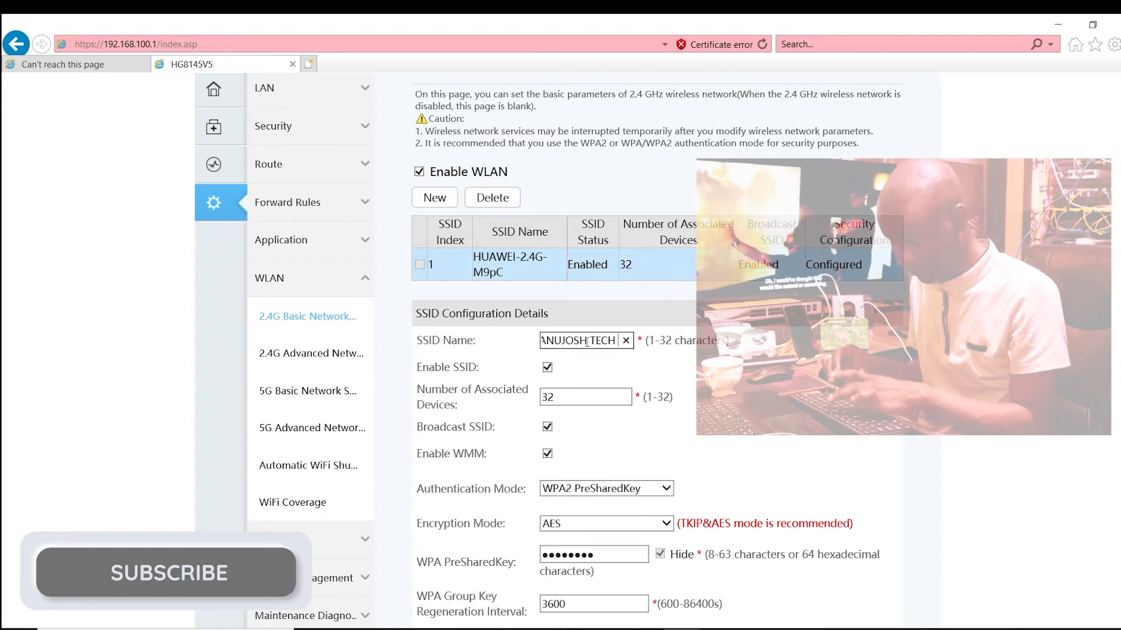
{"action": "type", "text": "HUAWE"}
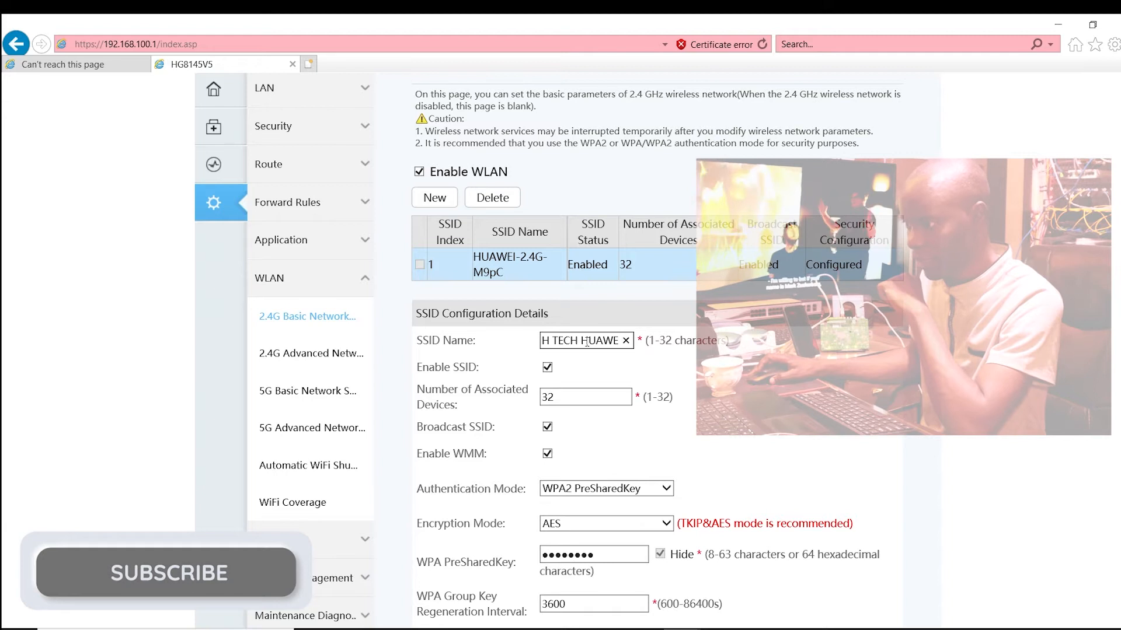
{"action": "type", "text": "I"}
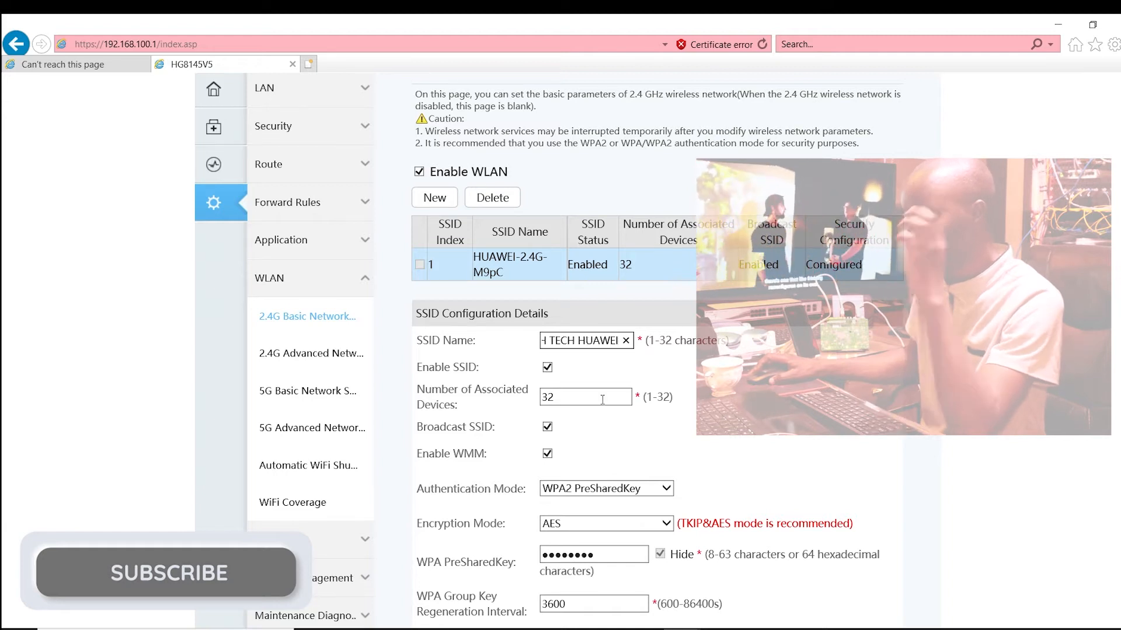
Step: Replace the WPA PreSharedKey of the 2.4G network with a new Wi-Fi password and apply the WLAN configuration
{"action": "left_click", "coordinate": [608, 558]}
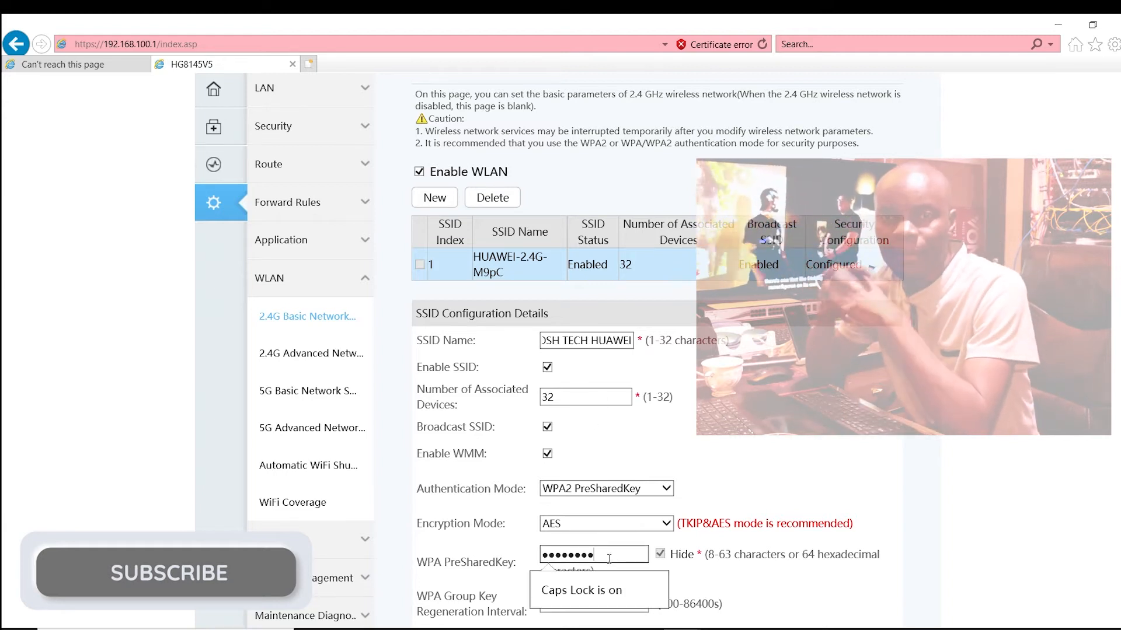
{"action": "key", "text": "BackSpace"}
{"action": "key", "text": "BackSpace"}
{"action": "key", "text": "BackSpace"}
{"action": "key", "text": "BackSpace"}
{"action": "key", "text": "BackSpace"}
{"action": "key", "text": "BackSpace"}
{"action": "key", "text": "BackSpace"}
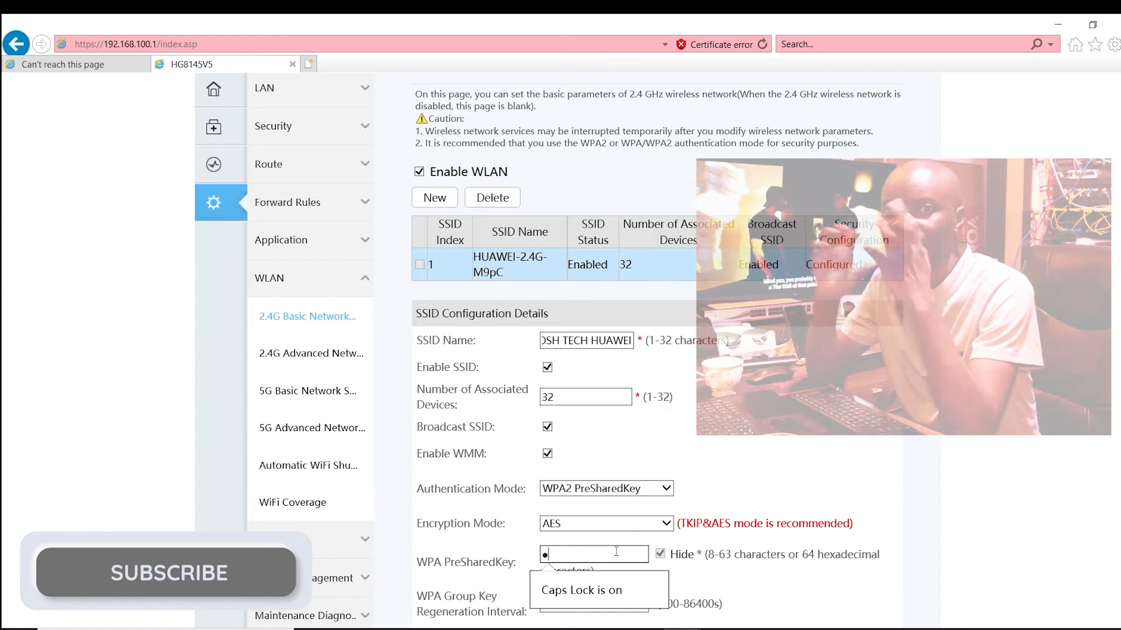
{"action": "type", "text": "*****"}
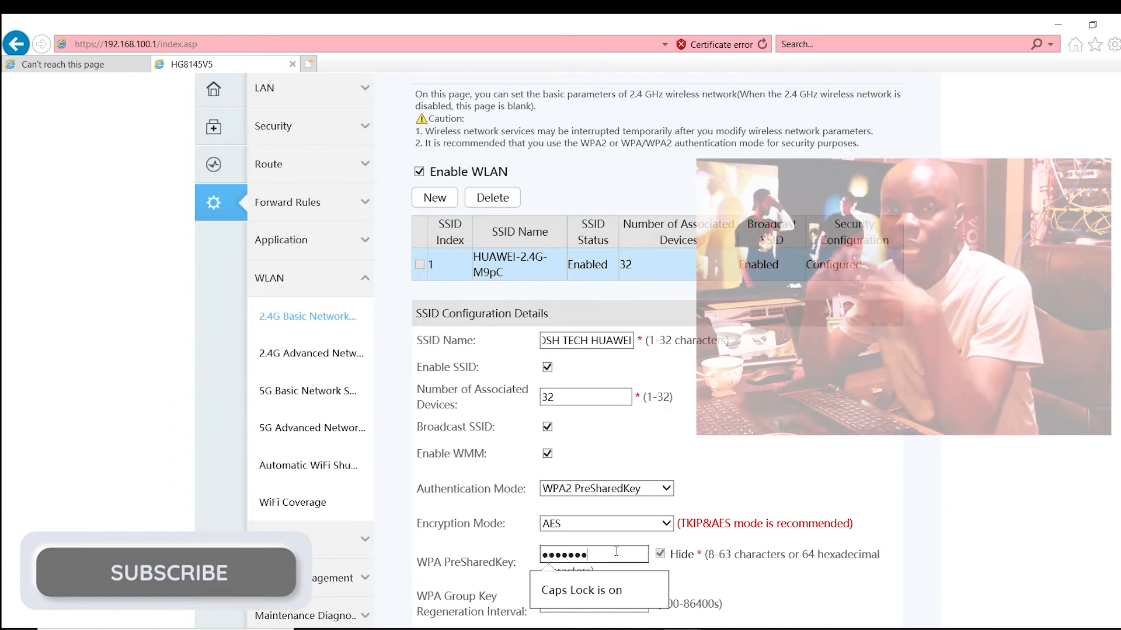
{"action": "scroll", "coordinate": [652, 522], "scroll_direction": "down", "scroll_amount": 4}
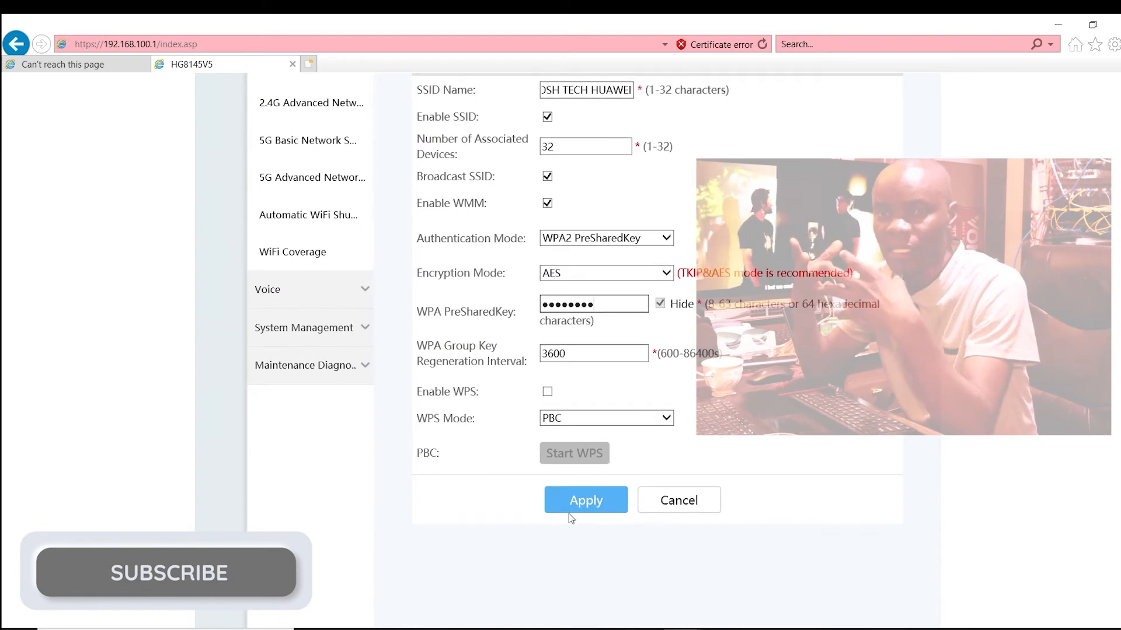
{"action": "left_click", "coordinate": [576, 501]}
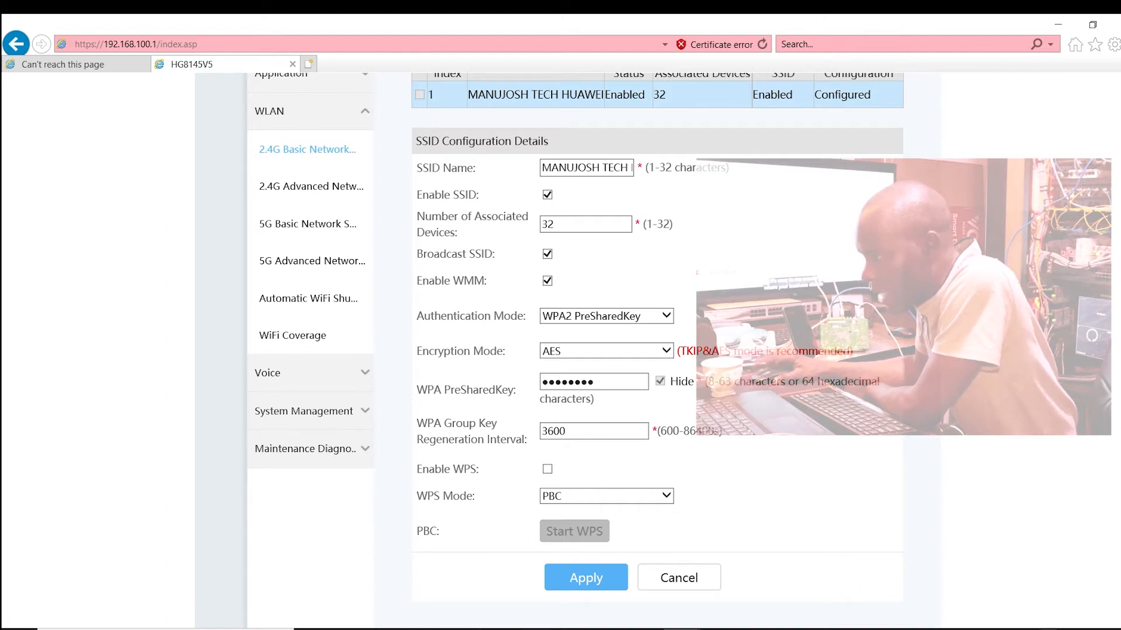
Step: In the Windows network settings, set the Ethernet adapter's IPv4 properties to obtain the IP and DNS server addresses automatically
{"action": "left_click", "coordinate": [1013, 629]}
{"action": "left_click", "coordinate": [986, 228]}
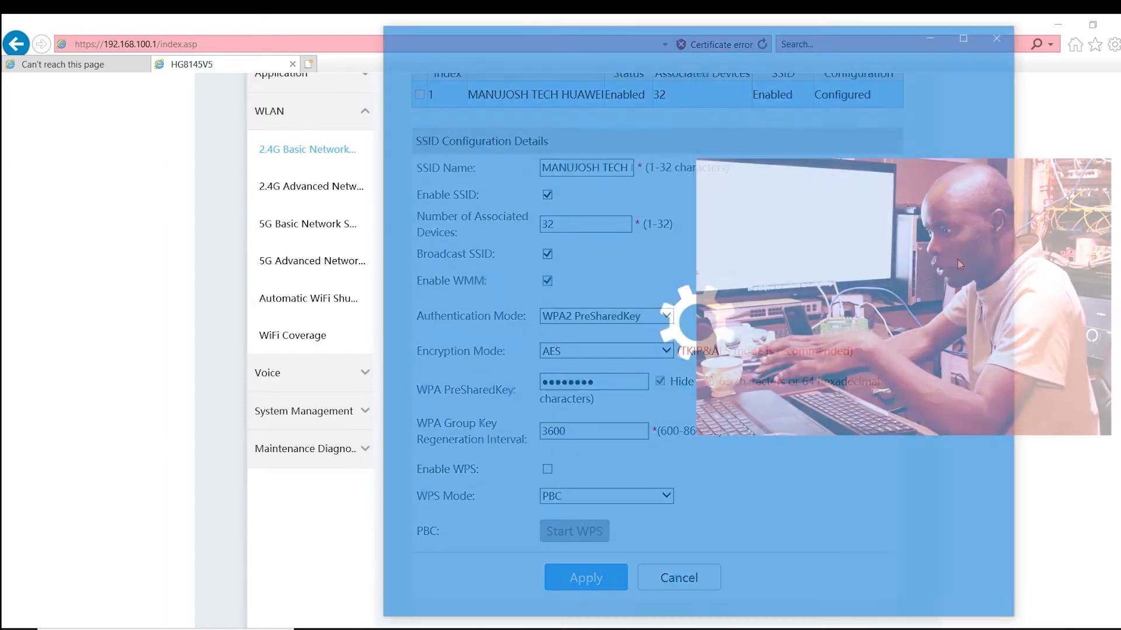
{"action": "left_click", "coordinate": [665, 220]}
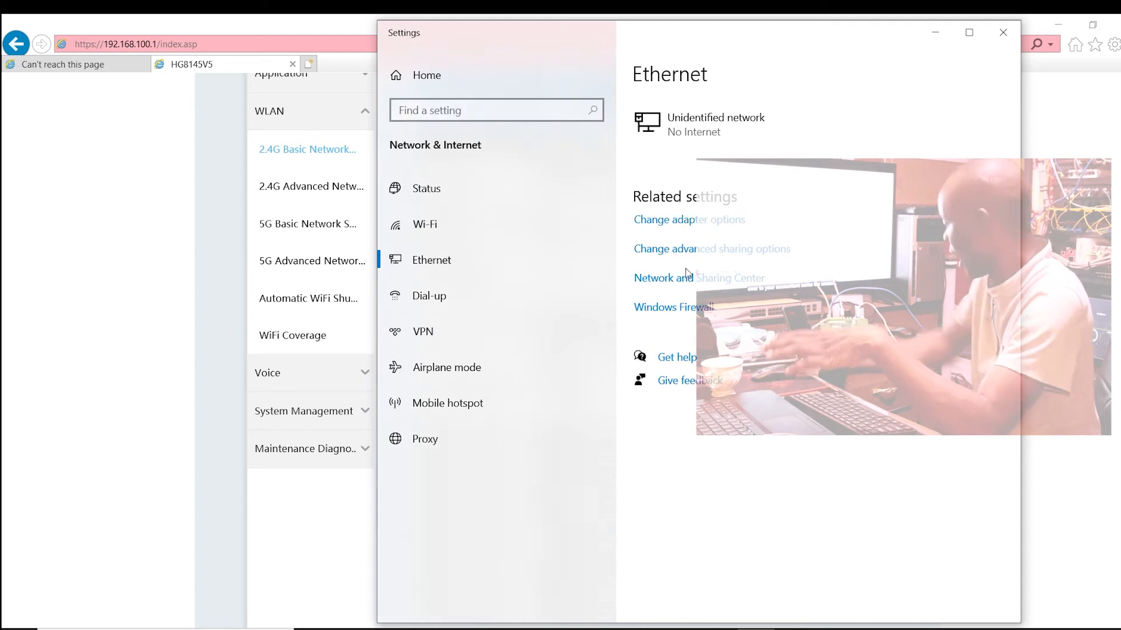
{"action": "right_click", "coordinate": [436, 247]}
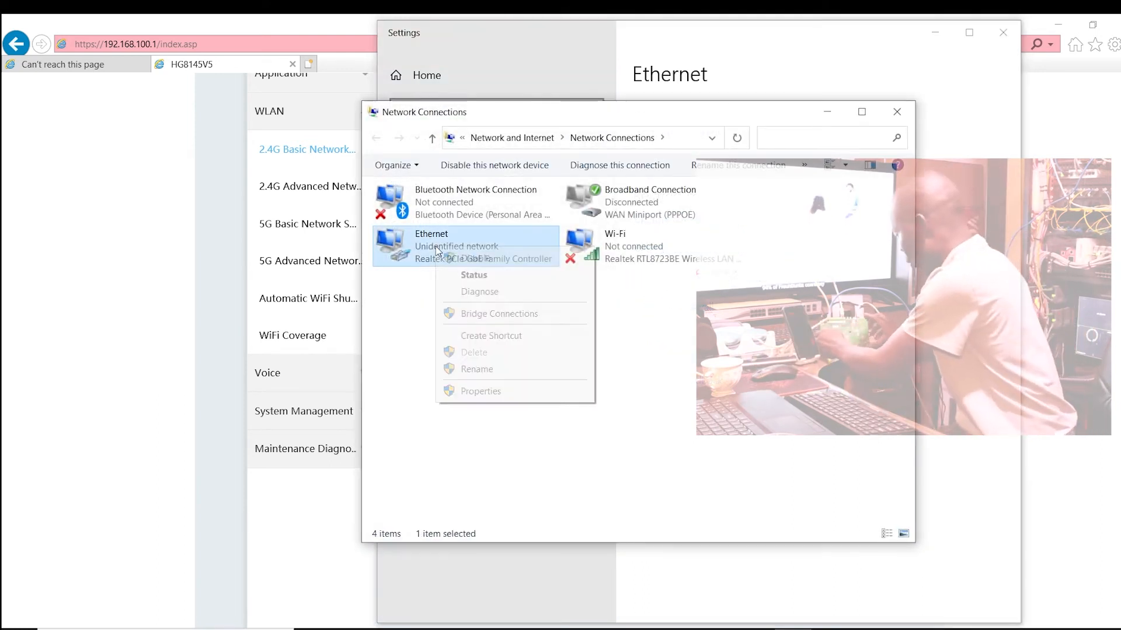
{"action": "left_click", "coordinate": [490, 394]}
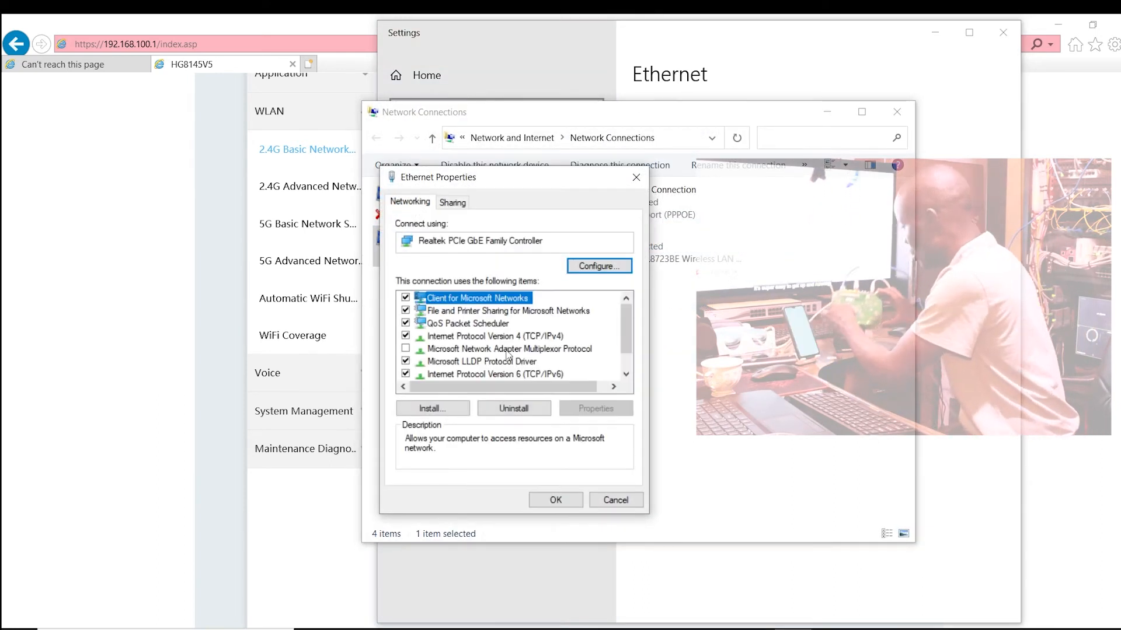
{"action": "double_click", "coordinate": [513, 339]}
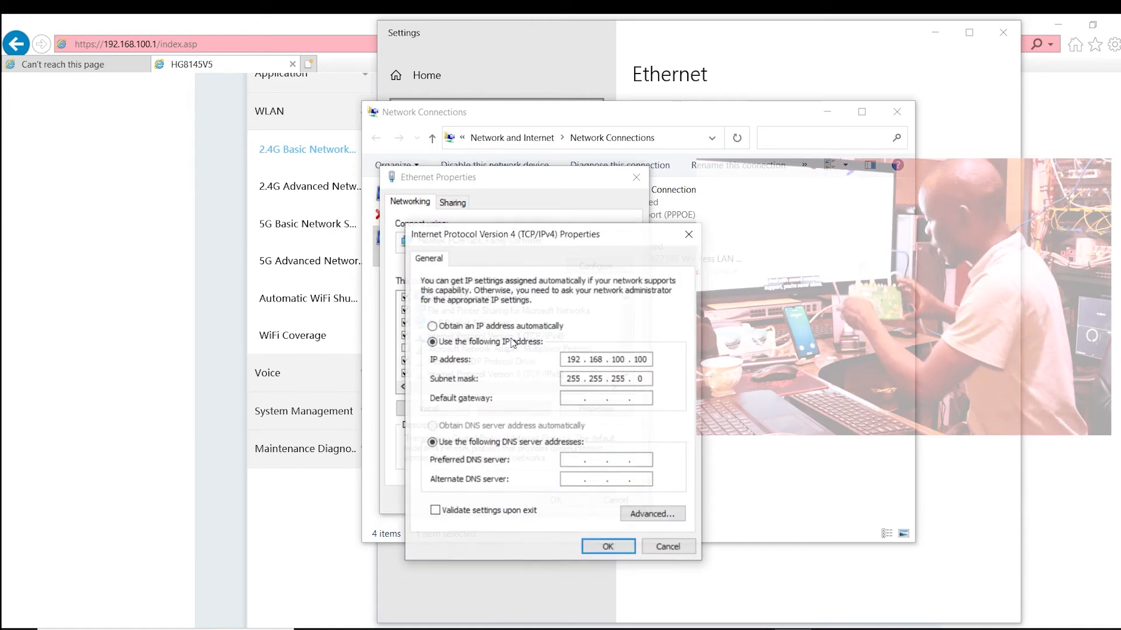
{"action": "left_click", "coordinate": [433, 325]}
{"action": "left_click", "coordinate": [432, 426]}
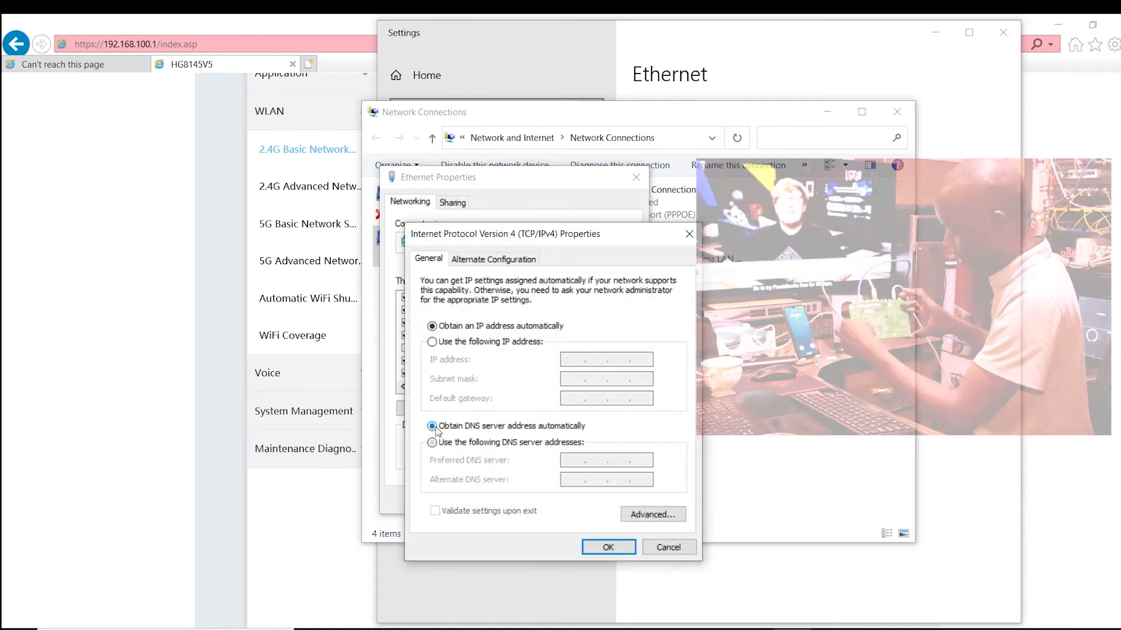
{"action": "left_click", "coordinate": [605, 549]}
{"action": "left_click", "coordinate": [554, 500]}
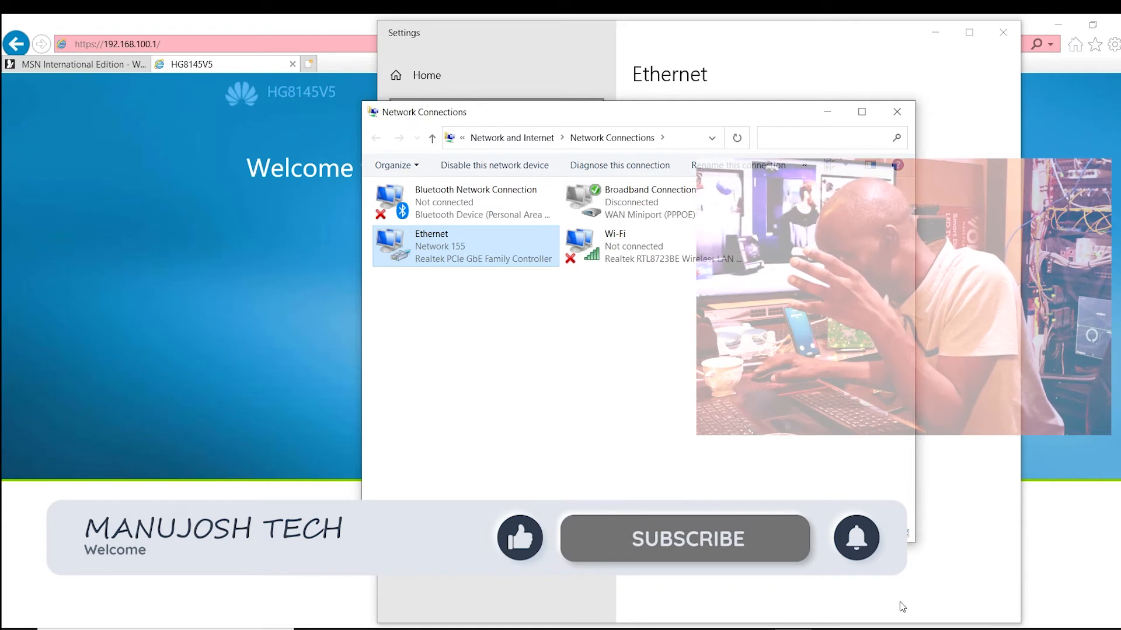
Step: Disable the computer's Ethernet adapter, connect to the MANUJOSH TECH Wi-Fi network instead, and close the network connections window
{"action": "right_click", "coordinate": [470, 250]}
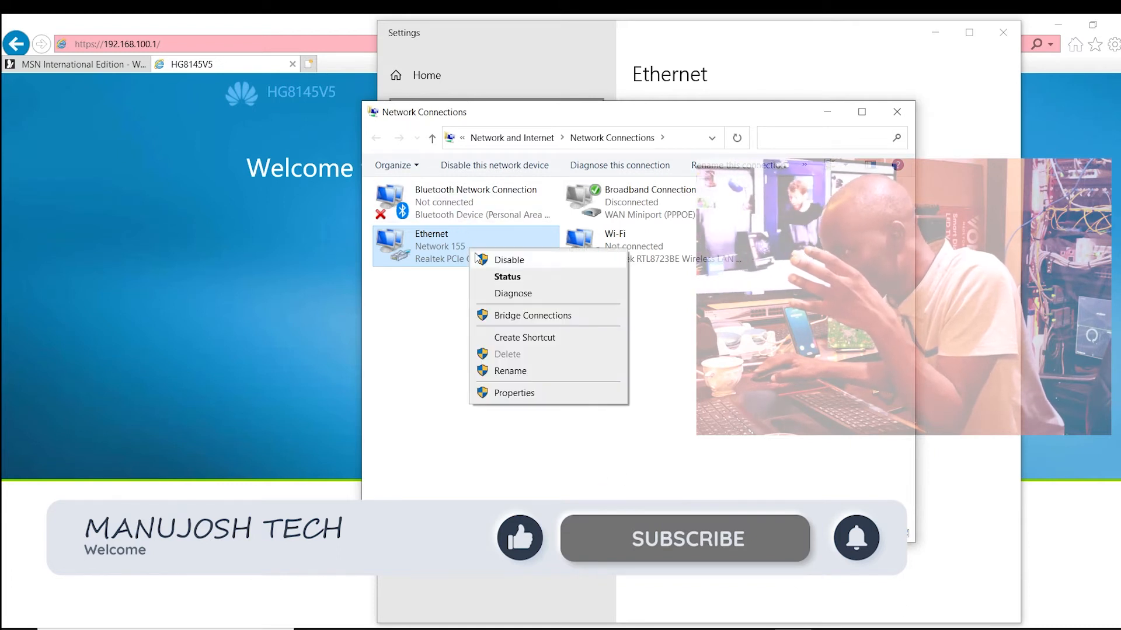
{"action": "left_click", "coordinate": [522, 262]}
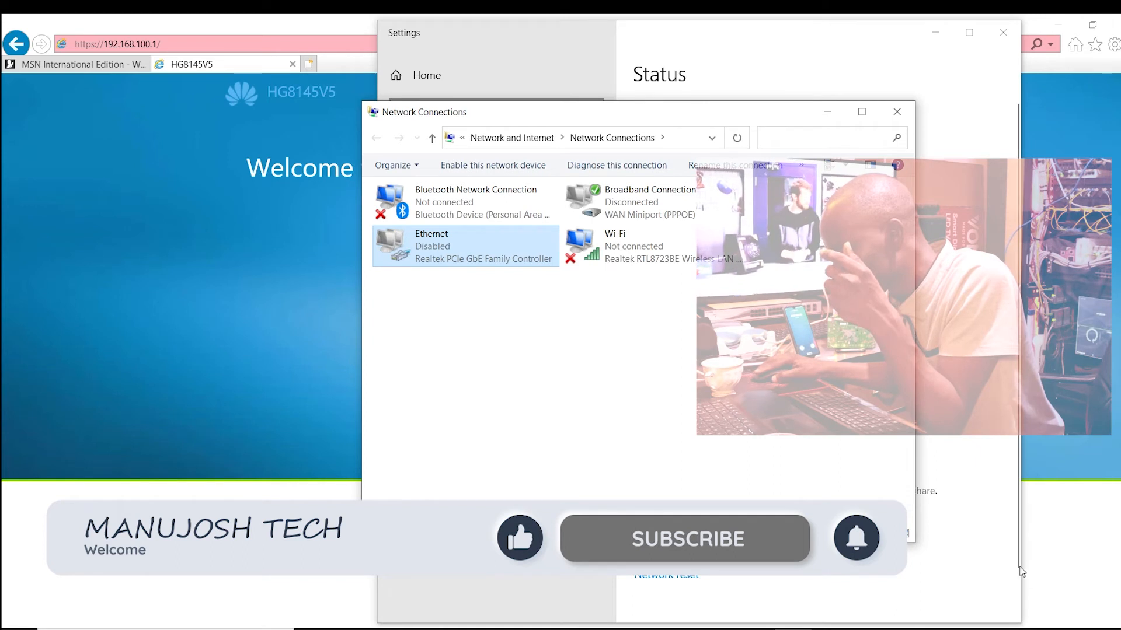
{"action": "left_click", "coordinate": [988, 629]}
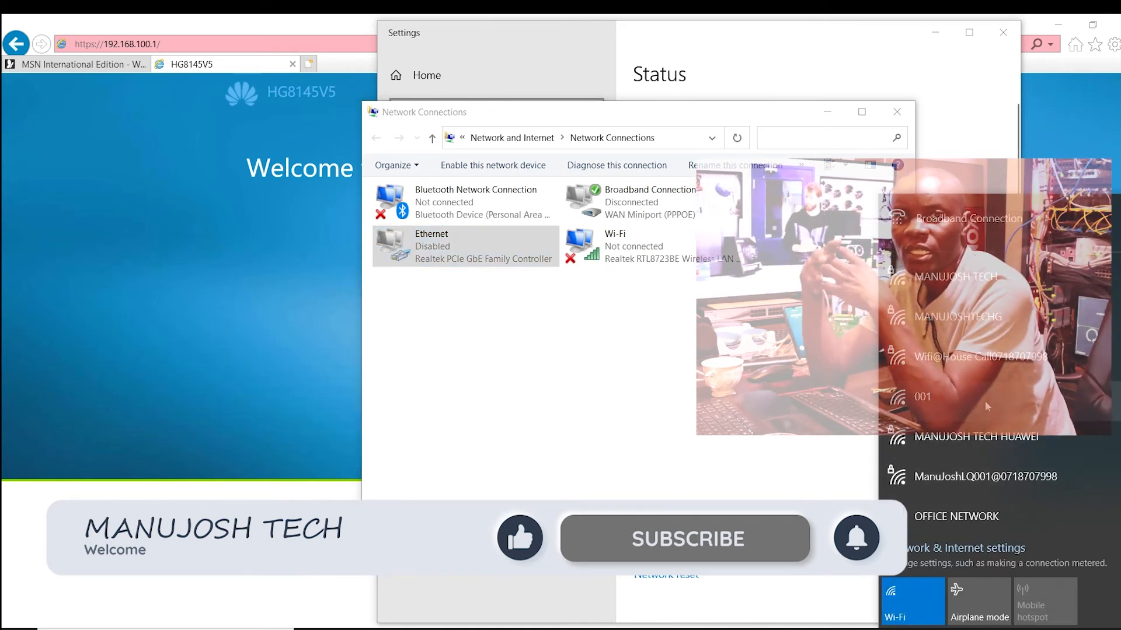
{"action": "scroll", "coordinate": [996, 364], "scroll_direction": "down", "scroll_amount": 1}
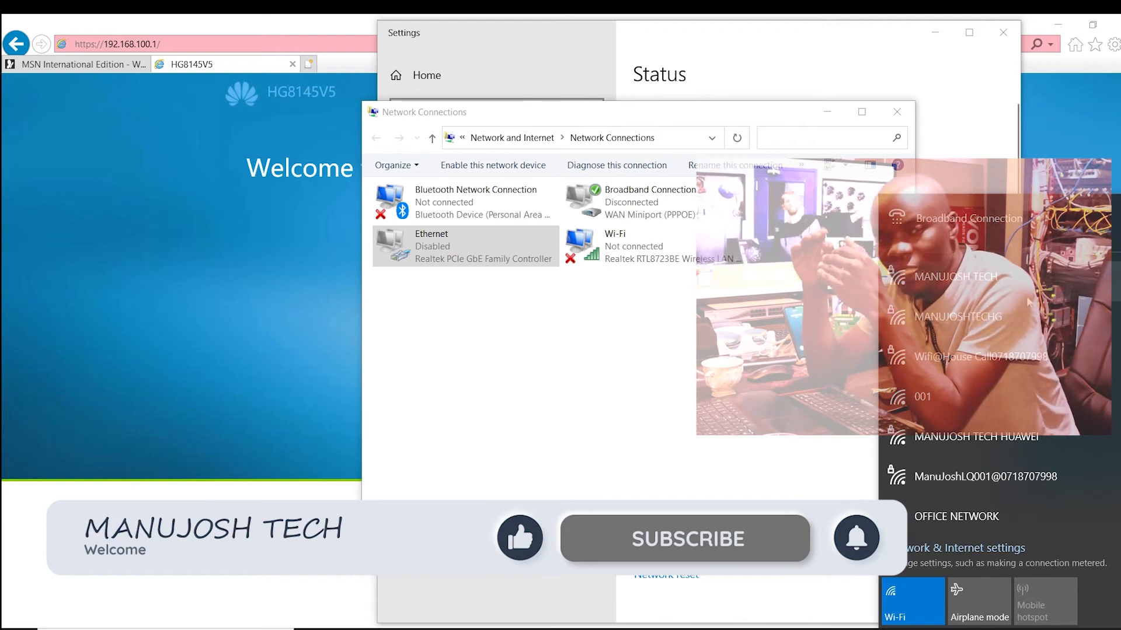
{"action": "scroll", "coordinate": [990, 408], "scroll_direction": "down", "scroll_amount": 3}
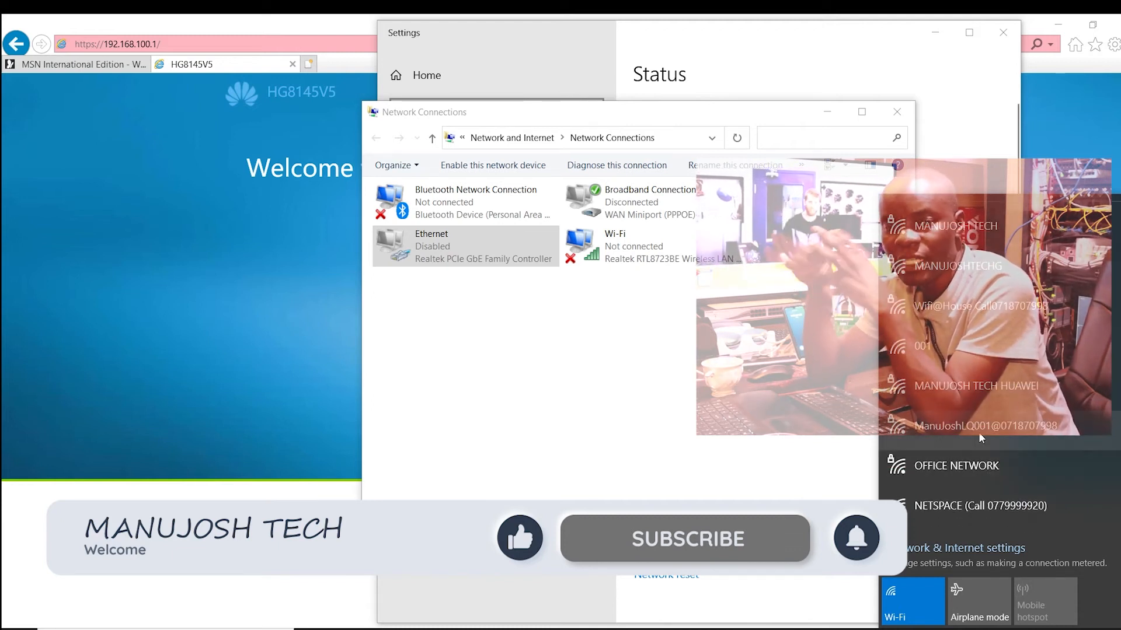
{"action": "scroll", "coordinate": [967, 374], "scroll_direction": "up", "scroll_amount": 3}
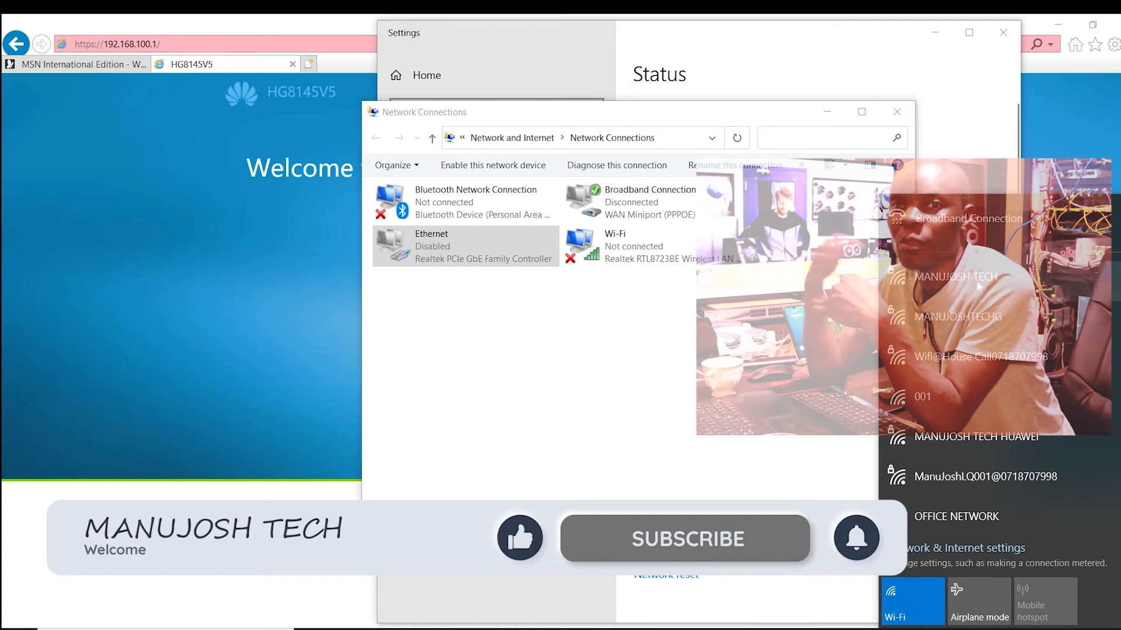
{"action": "left_click", "coordinate": [996, 285]}
{"action": "left_click", "coordinate": [1080, 347]}
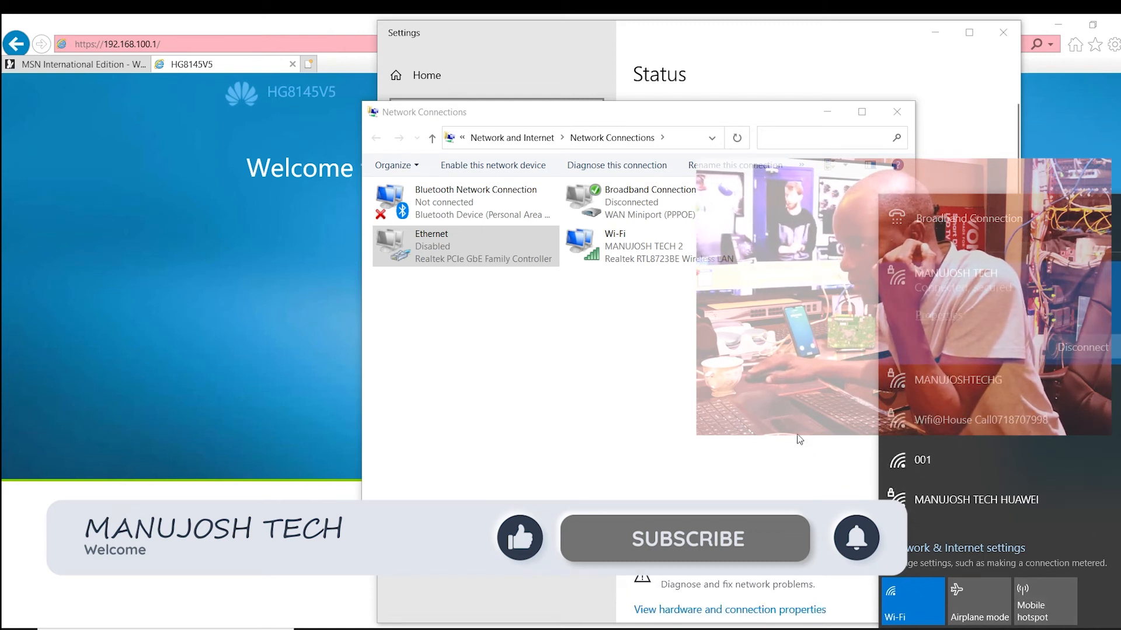
{"action": "left_click", "coordinate": [795, 473]}
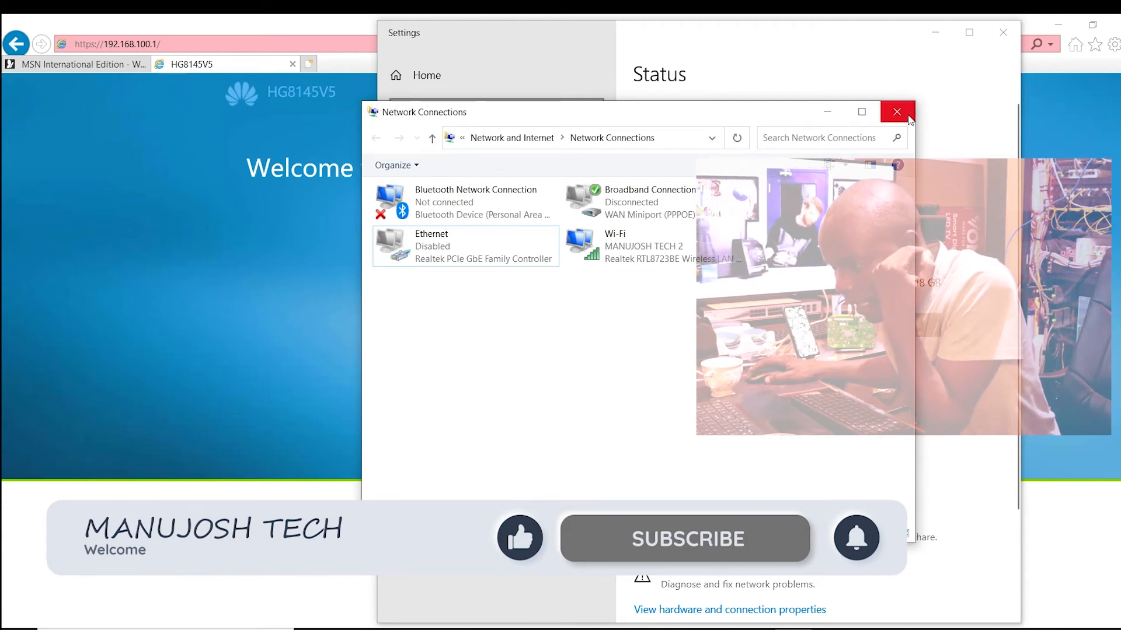
{"action": "left_click", "coordinate": [908, 120]}
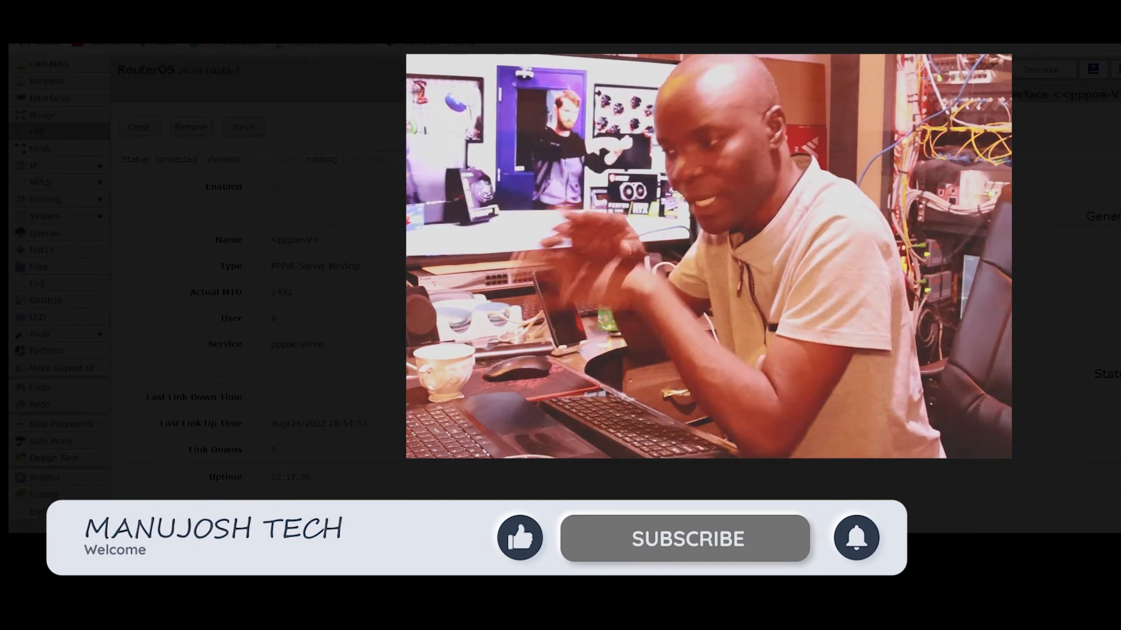
{"action": "scroll", "coordinate": [257, 286], "scroll_direction": "up", "scroll_amount": 3}
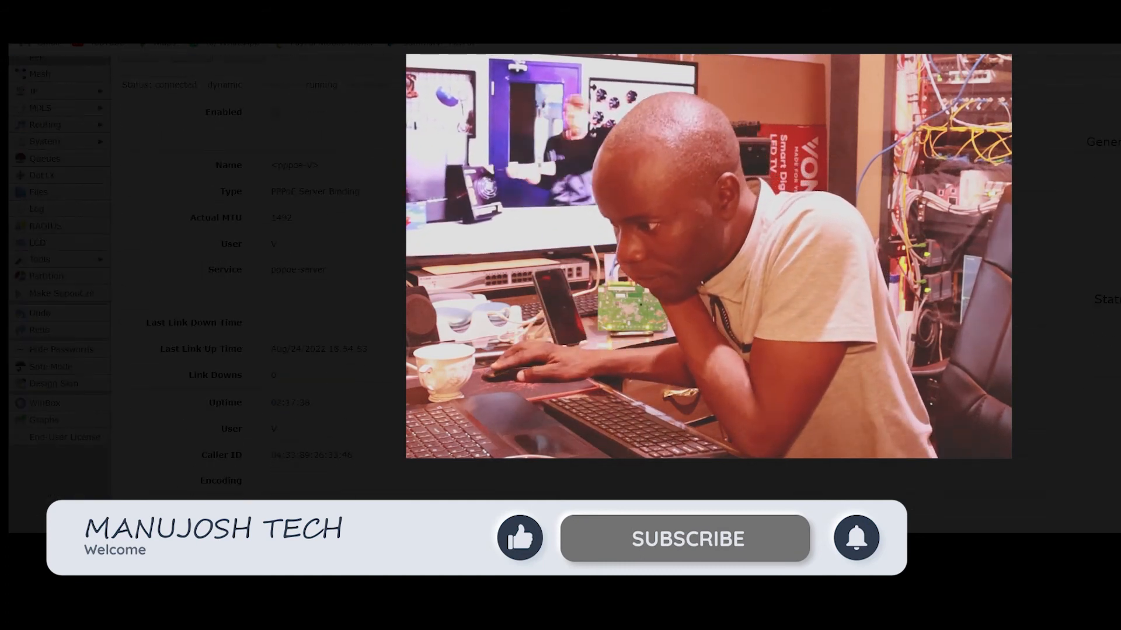
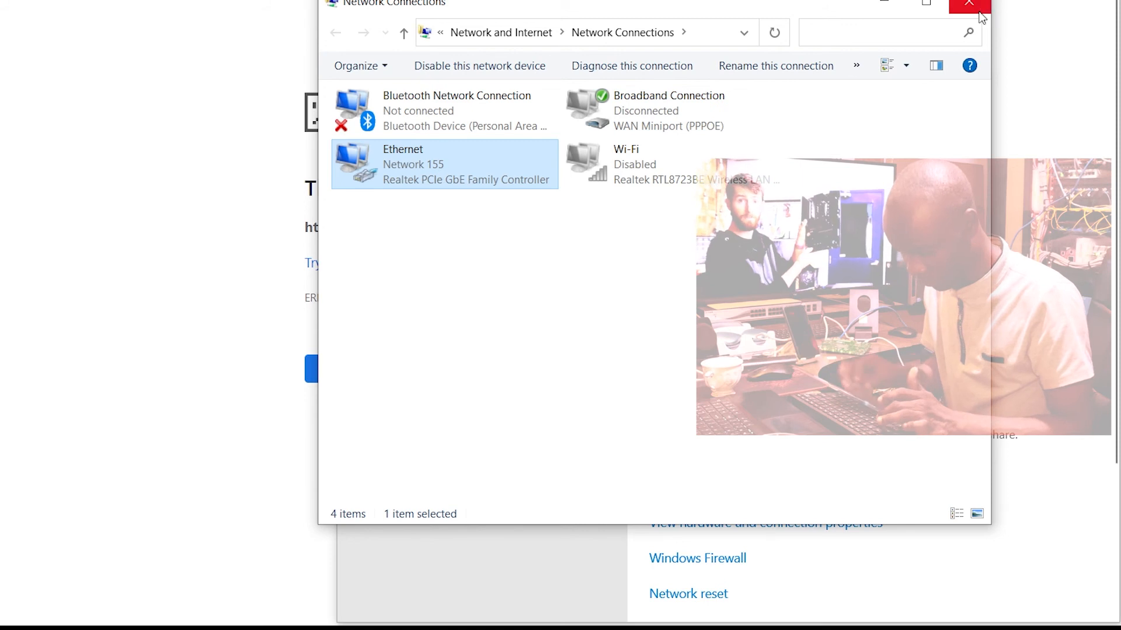
Step: Close the Network Connections window and log in to the Huawei web page as telecomadmin with the account password
{"action": "left_click", "coordinate": [978, 13]}
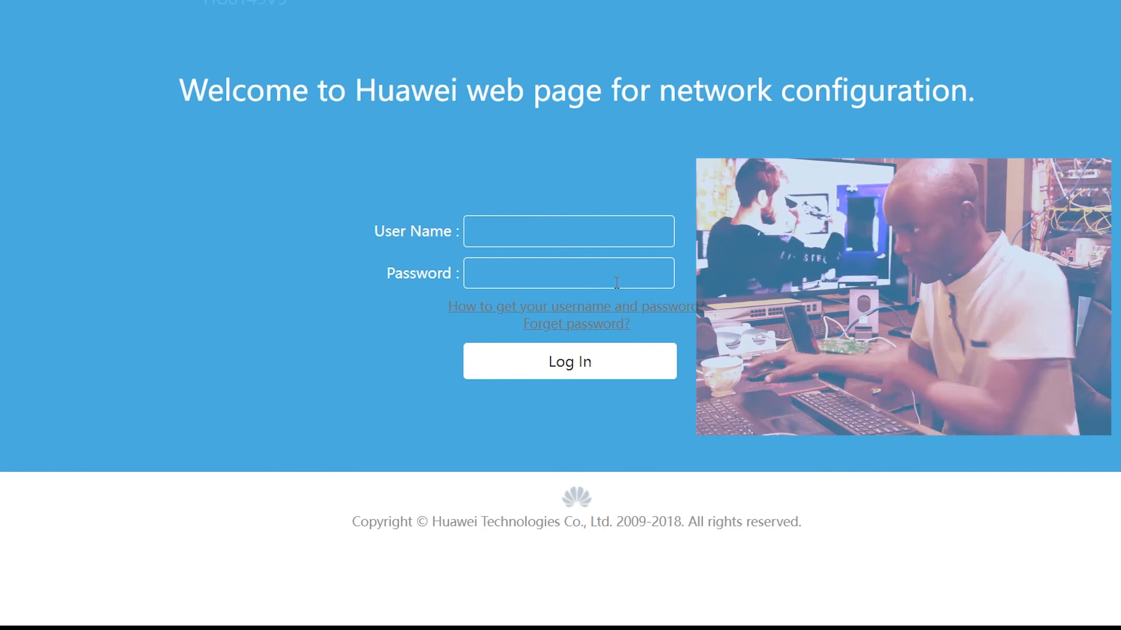
{"action": "left_click", "coordinate": [500, 239]}
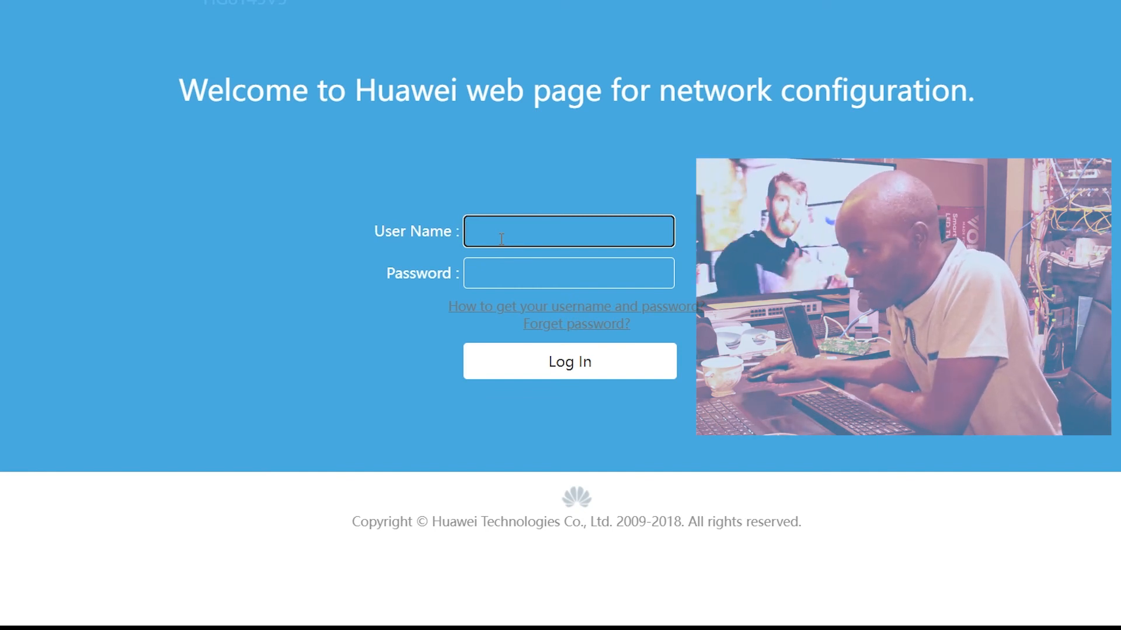
{"action": "type", "text": "telecomadmin"}
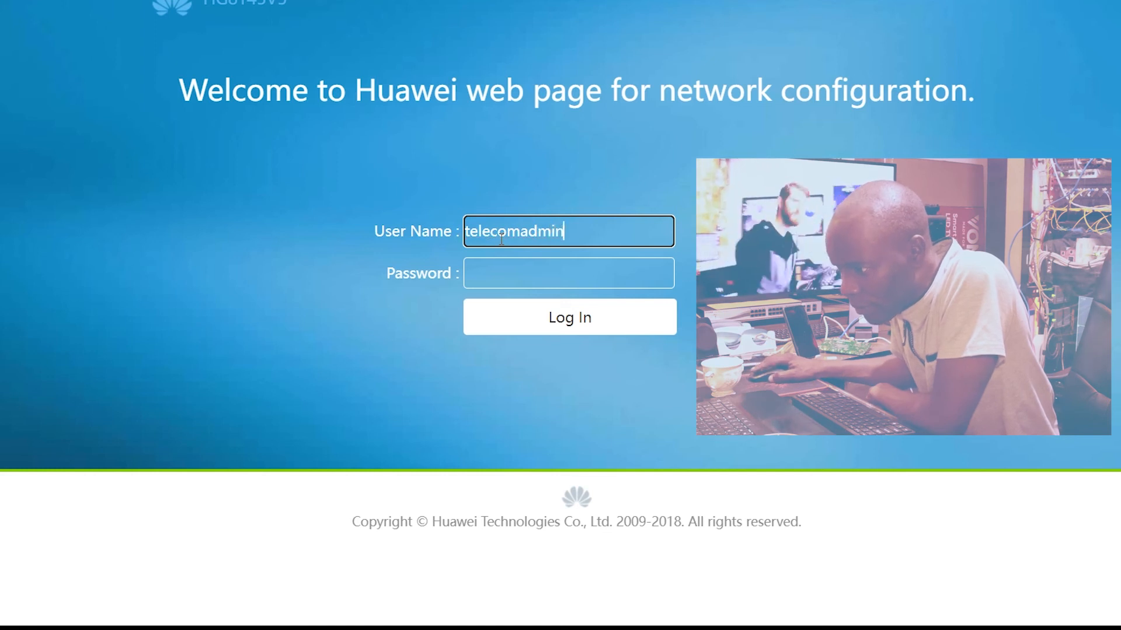
{"action": "left_click", "coordinate": [493, 268]}
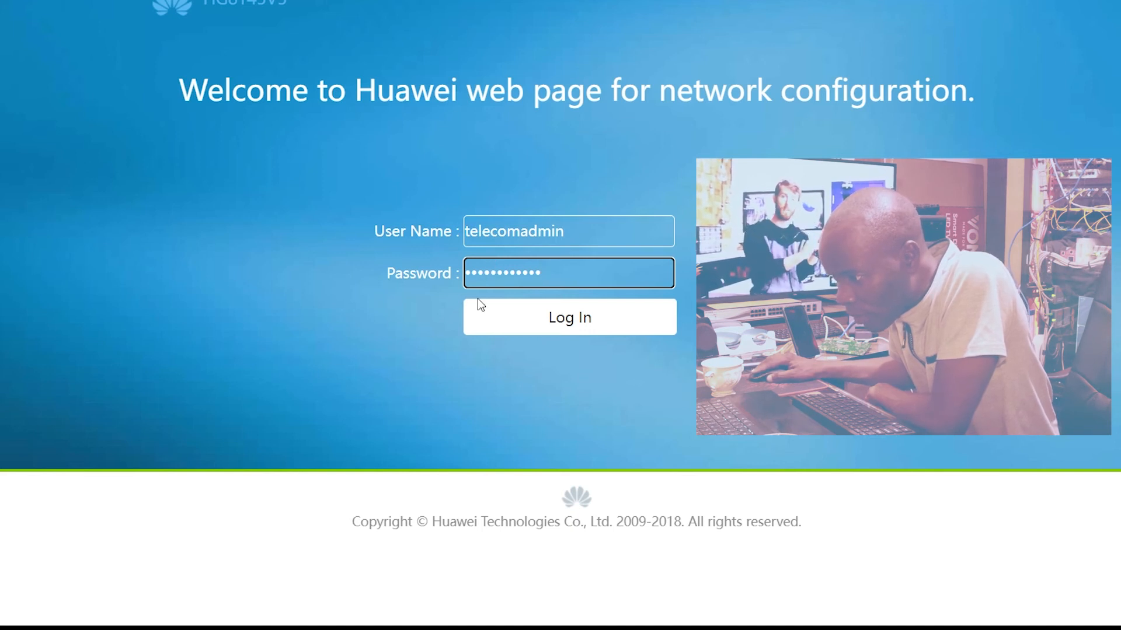
{"action": "left_click", "coordinate": [544, 310]}
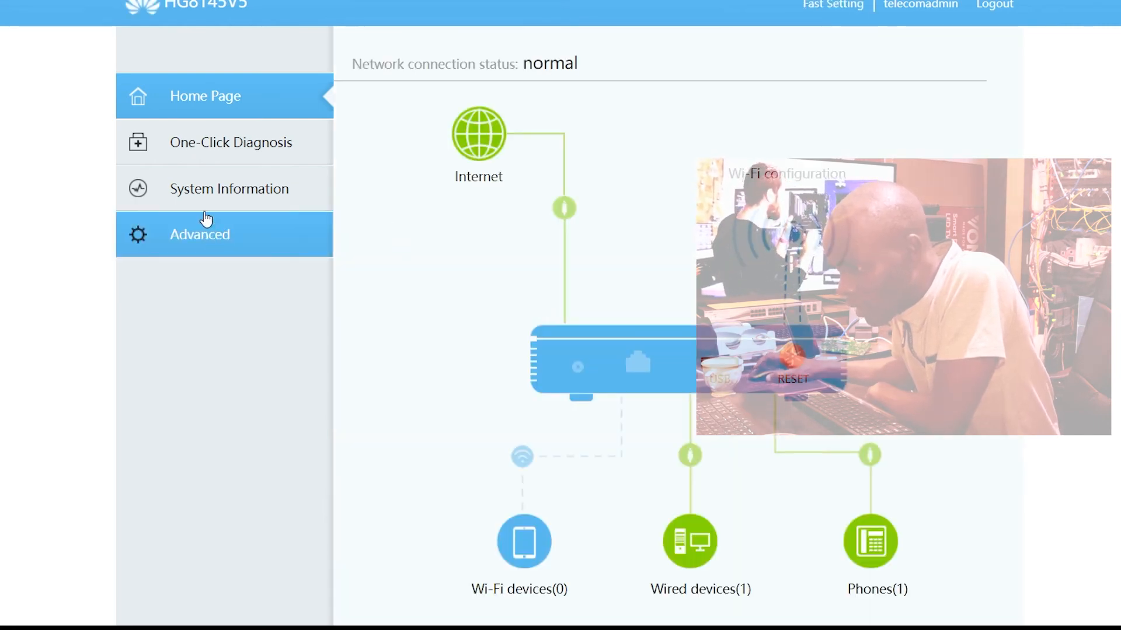
Step: Look through the advanced System Management, WLAN and Maintenance Diagnosis sections, including the ACS Configuration and Account Management pages
{"action": "left_click", "coordinate": [239, 247]}
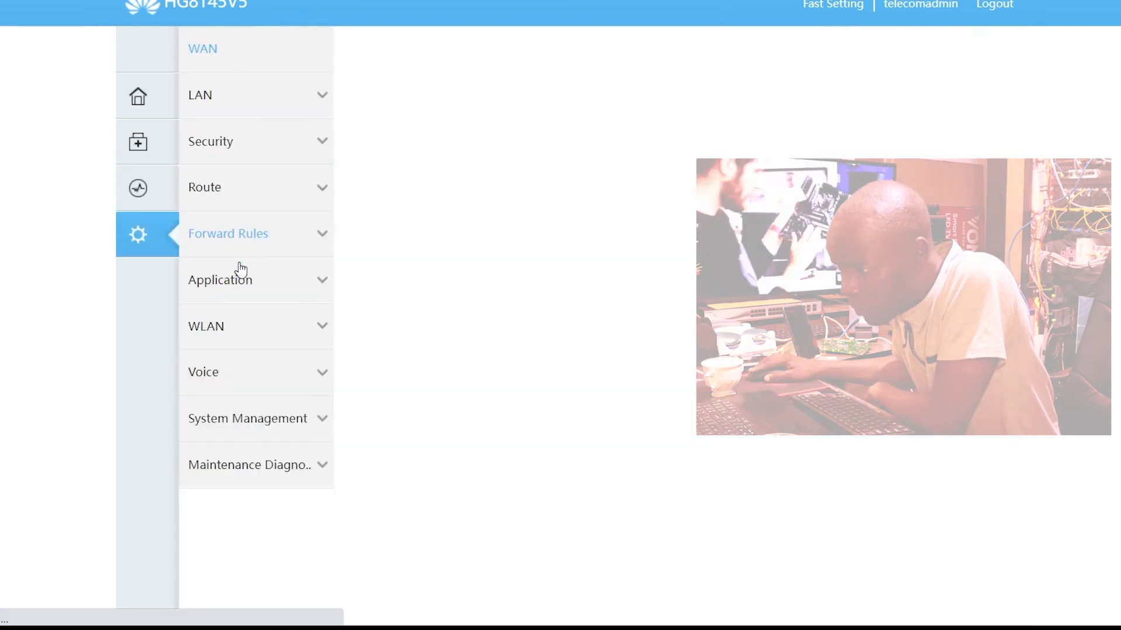
{"action": "left_click", "coordinate": [279, 422]}
{"action": "scroll", "coordinate": [282, 375], "scroll_direction": "down", "scroll_amount": 2}
{"action": "scroll", "coordinate": [278, 359], "scroll_direction": "up", "scroll_amount": 2}
{"action": "scroll", "coordinate": [243, 333], "scroll_direction": "down", "scroll_amount": 4}
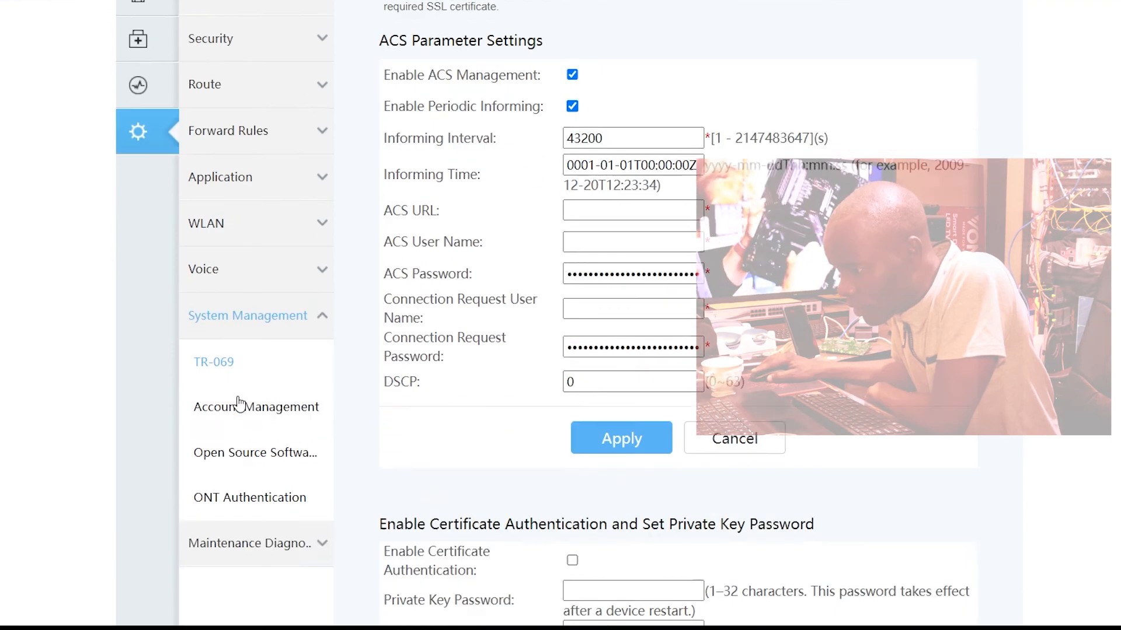
{"action": "scroll", "coordinate": [247, 309], "scroll_direction": "up", "scroll_amount": 2}
{"action": "scroll", "coordinate": [245, 327], "scroll_direction": "up", "scroll_amount": 3}
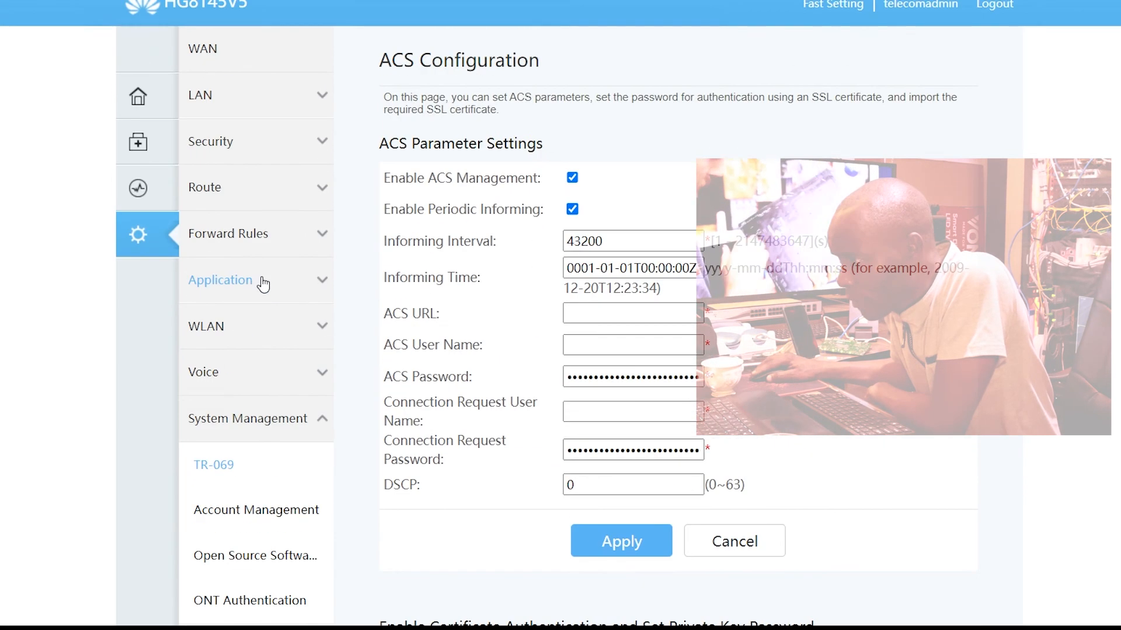
{"action": "left_click", "coordinate": [269, 328]}
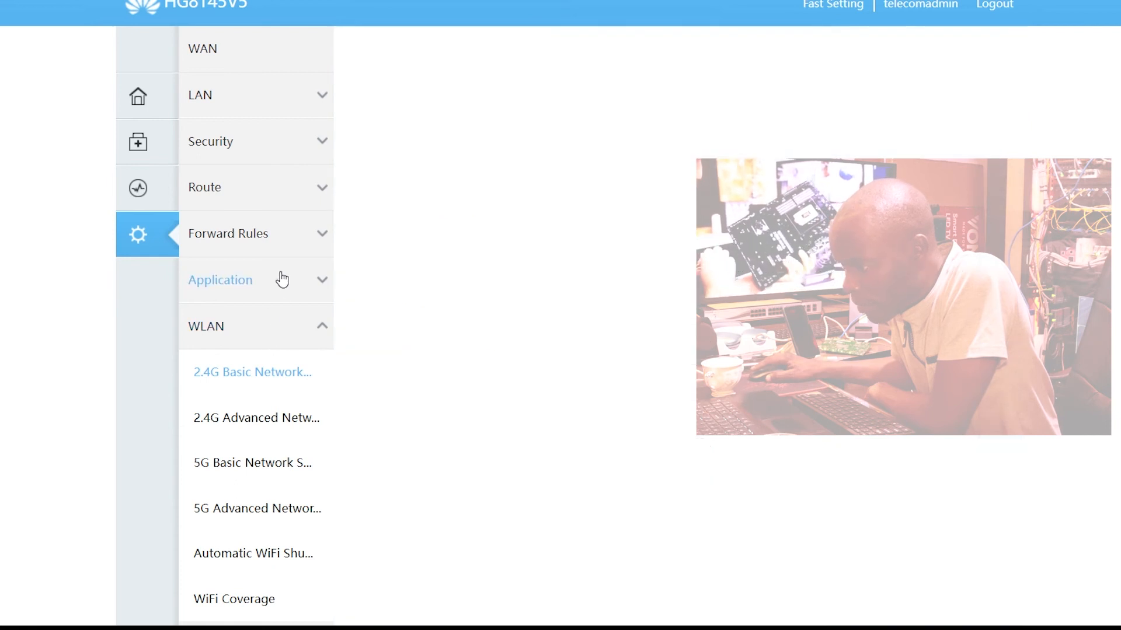
{"action": "scroll", "coordinate": [312, 257], "scroll_direction": "down", "scroll_amount": 3}
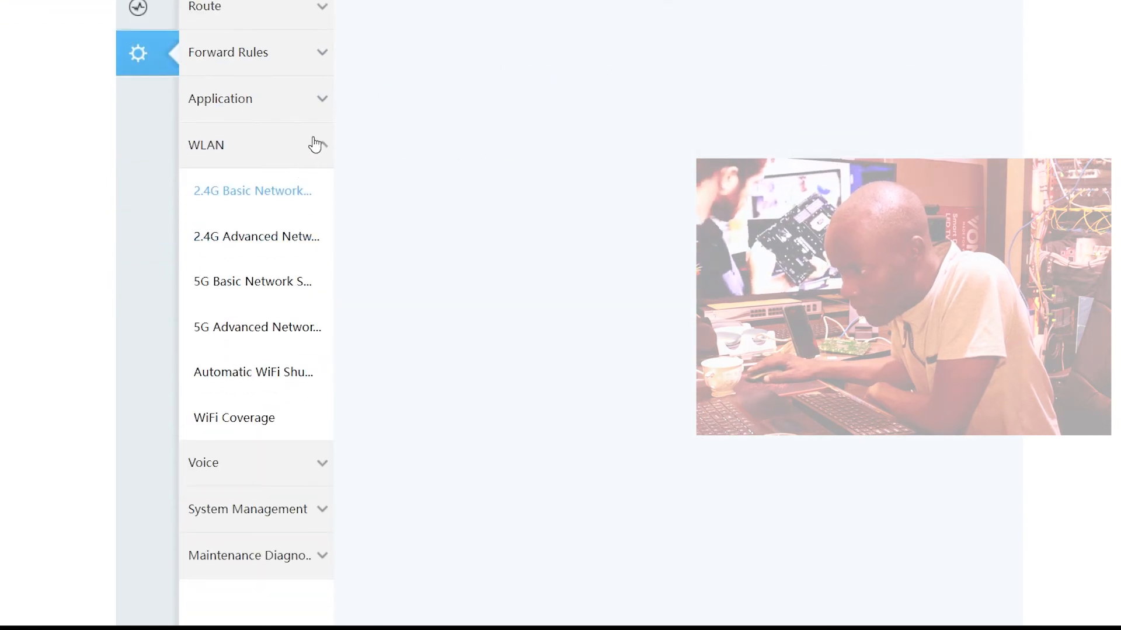
{"action": "left_click", "coordinate": [254, 500]}
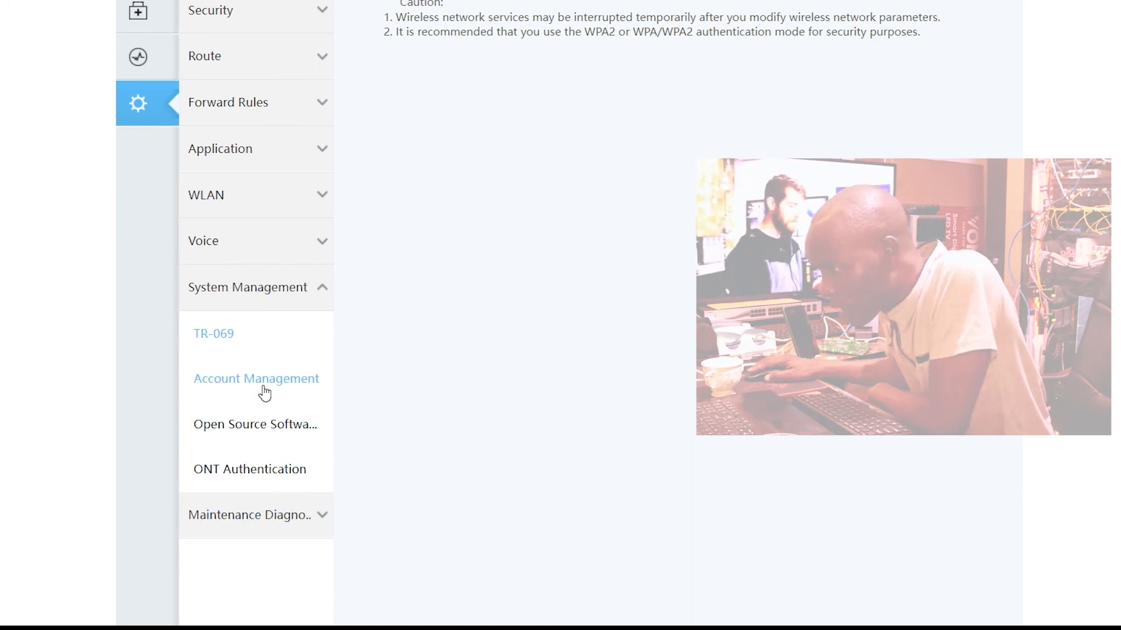
{"action": "scroll", "coordinate": [363, 387], "scroll_direction": "up", "scroll_amount": 2}
{"action": "scroll", "coordinate": [363, 387], "scroll_direction": "down", "scroll_amount": 2}
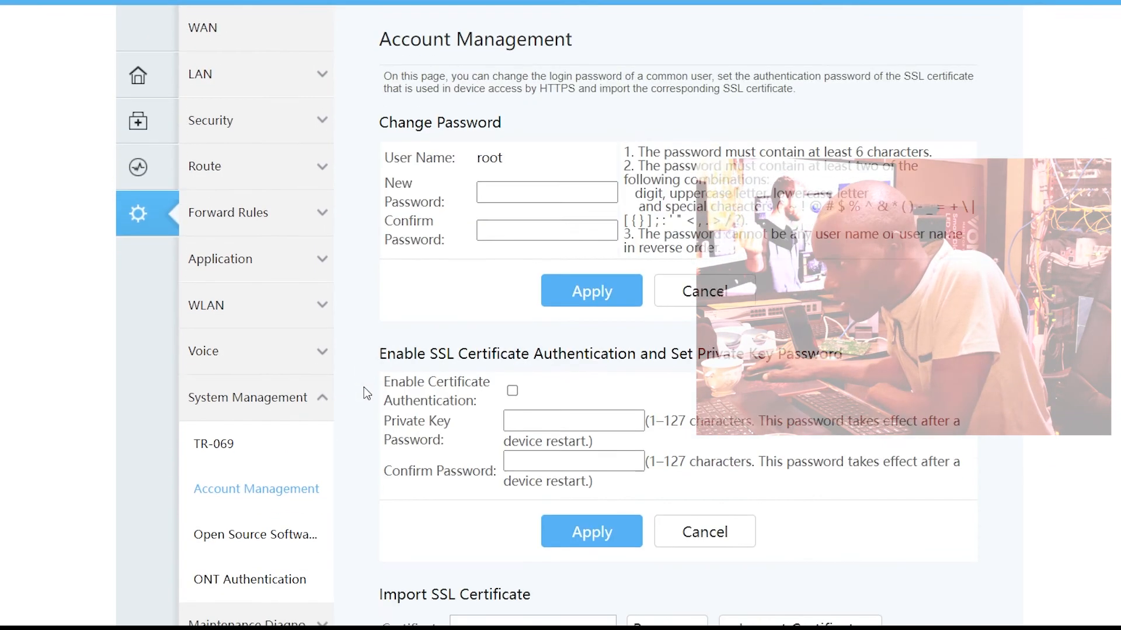
{"action": "scroll", "coordinate": [304, 457], "scroll_direction": "down", "scroll_amount": 3}
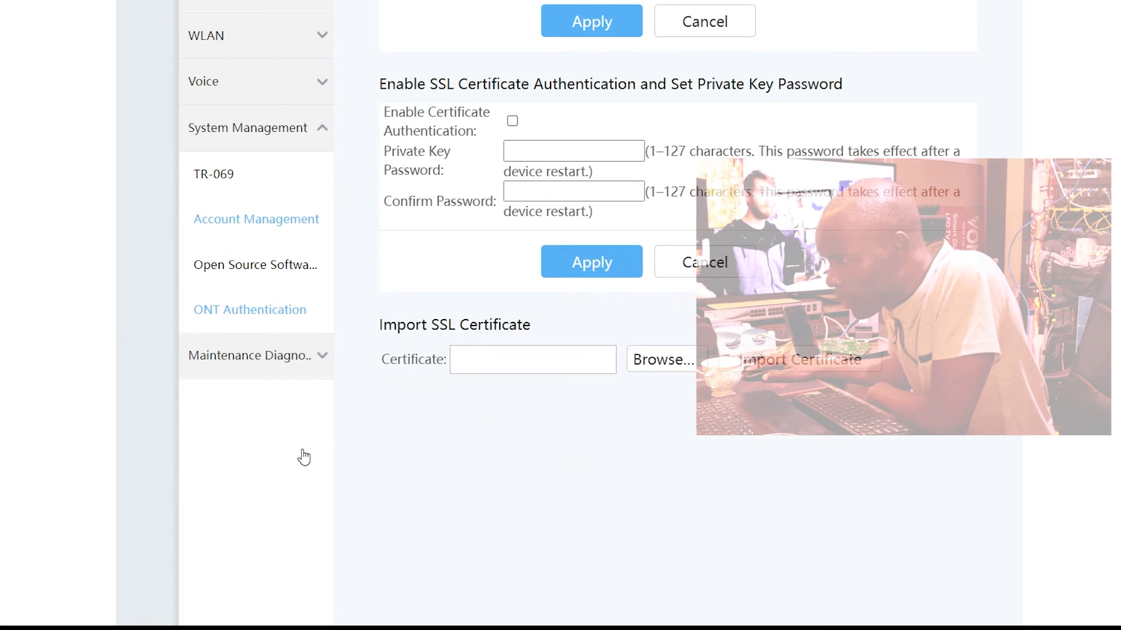
{"action": "left_click", "coordinate": [298, 366]}
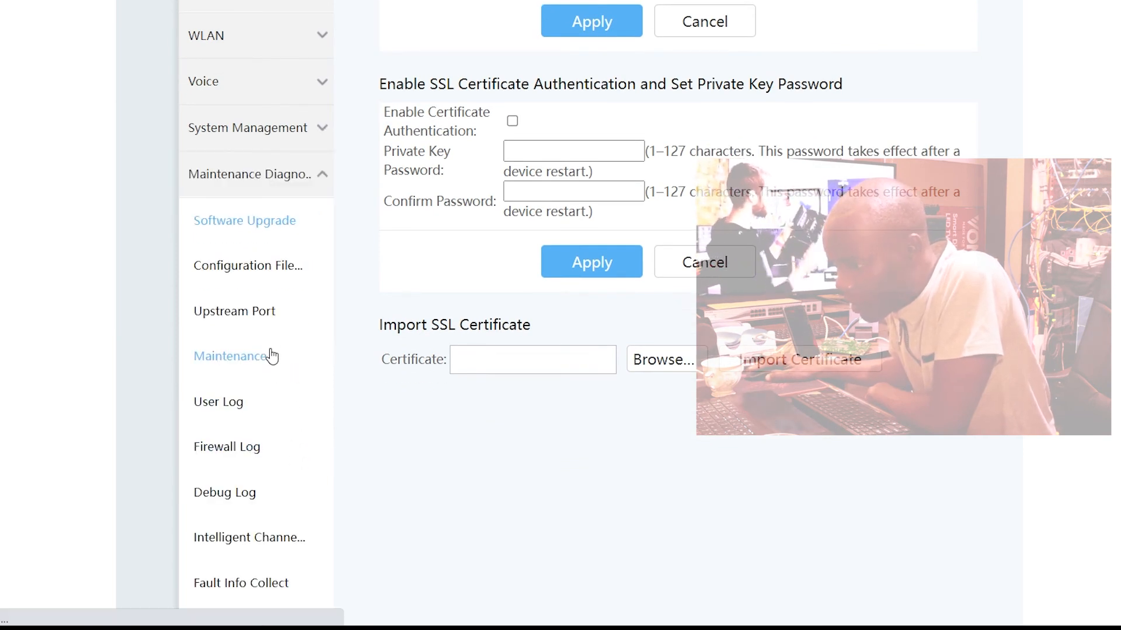
{"action": "scroll", "coordinate": [278, 383], "scroll_direction": "down", "scroll_amount": 3}
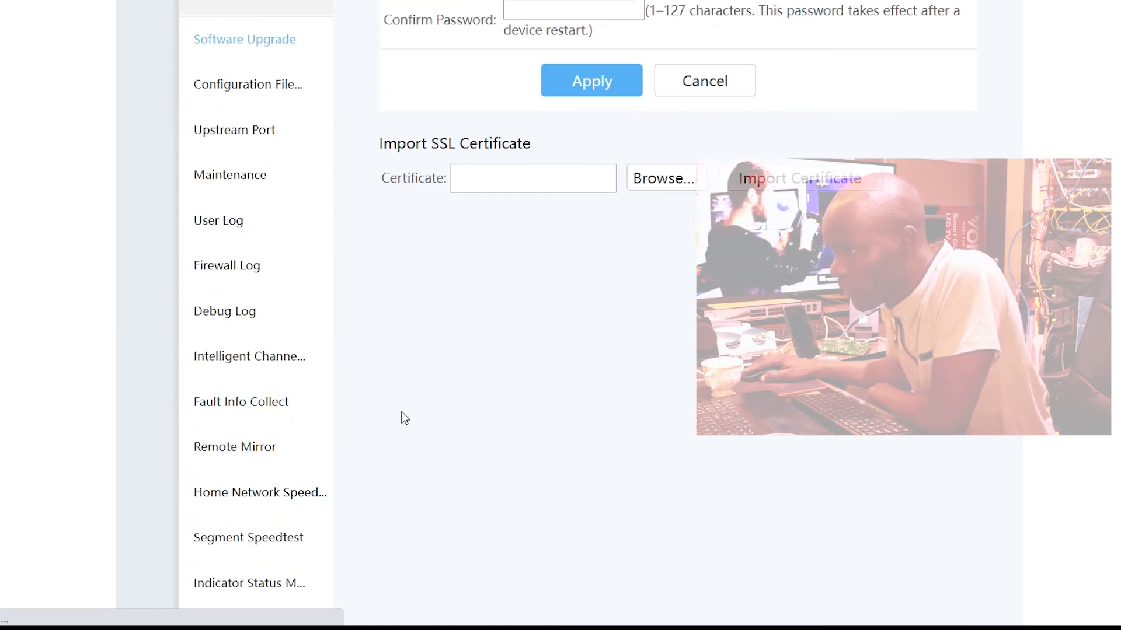
{"action": "scroll", "coordinate": [405, 418], "scroll_direction": "up", "scroll_amount": 5}
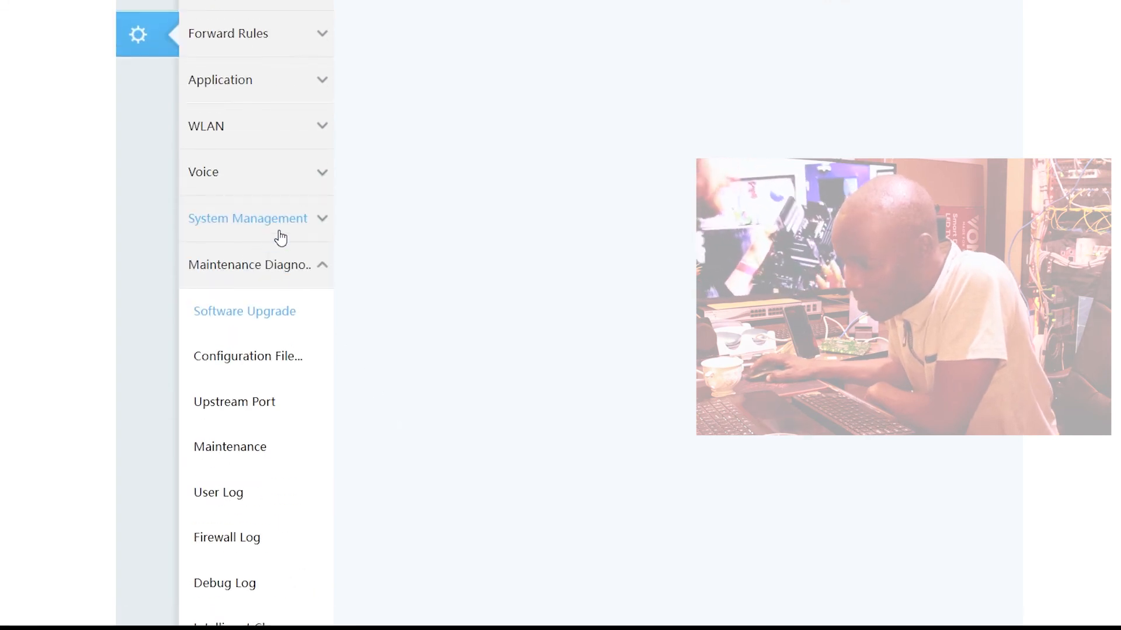
{"action": "left_click", "coordinate": [280, 236]}
{"action": "scroll", "coordinate": [231, 163], "scroll_direction": "up", "scroll_amount": 3}
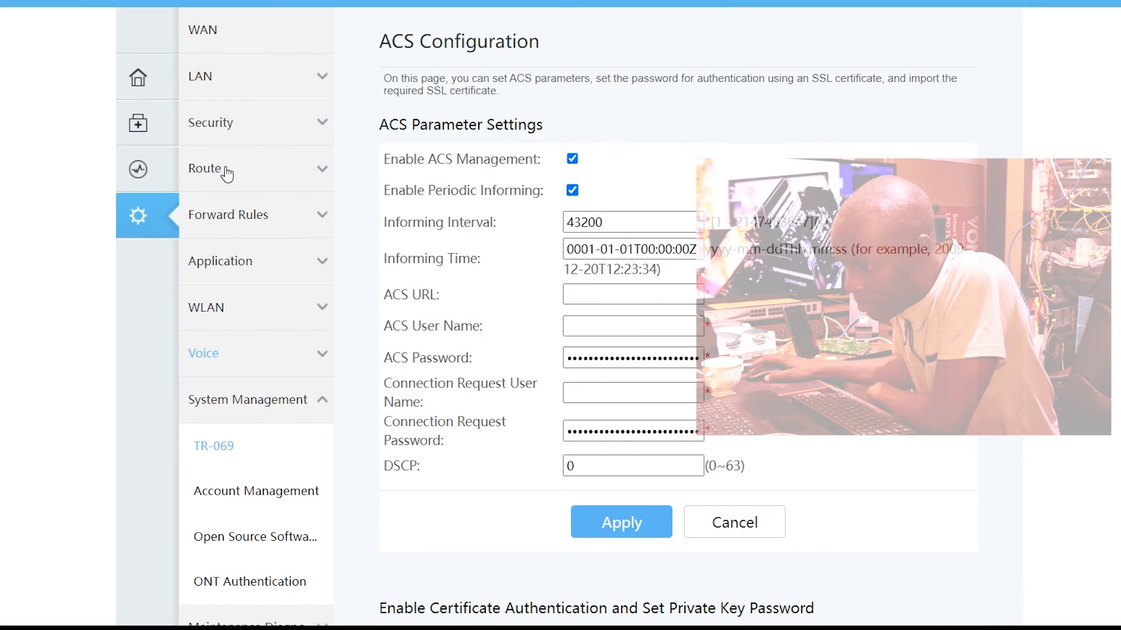
Step: Open Device Access Control in the security settings and apply it with LAN-side telnet, WiFi-side web page and WiFi-side telnet access enabled
{"action": "left_click", "coordinate": [262, 120]}
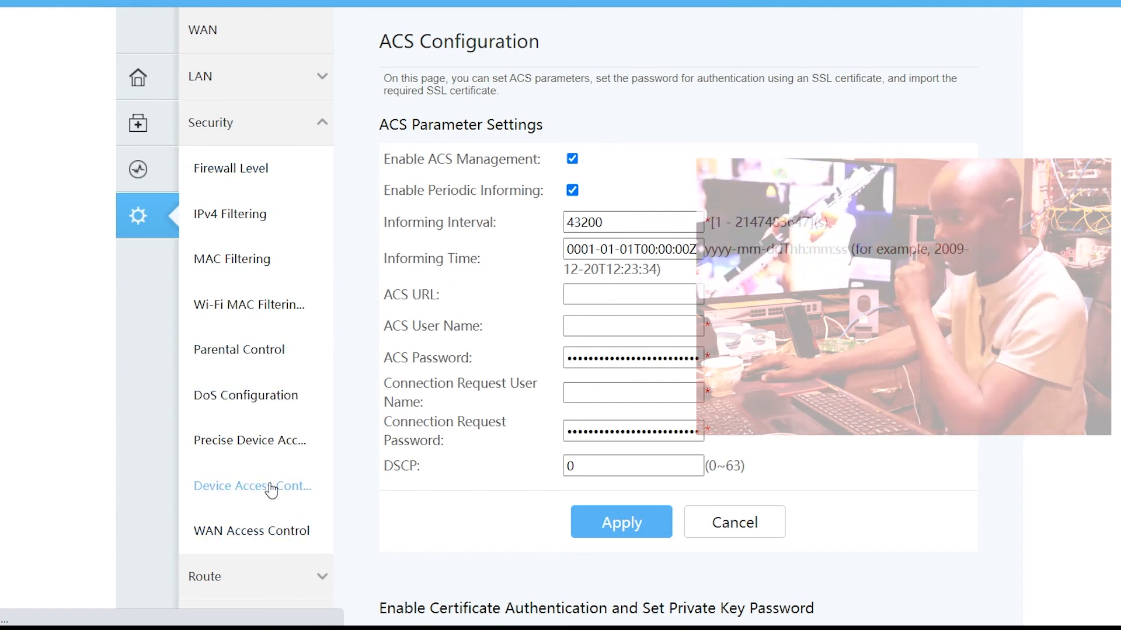
{"action": "scroll", "coordinate": [433, 597], "scroll_direction": "down", "scroll_amount": 1}
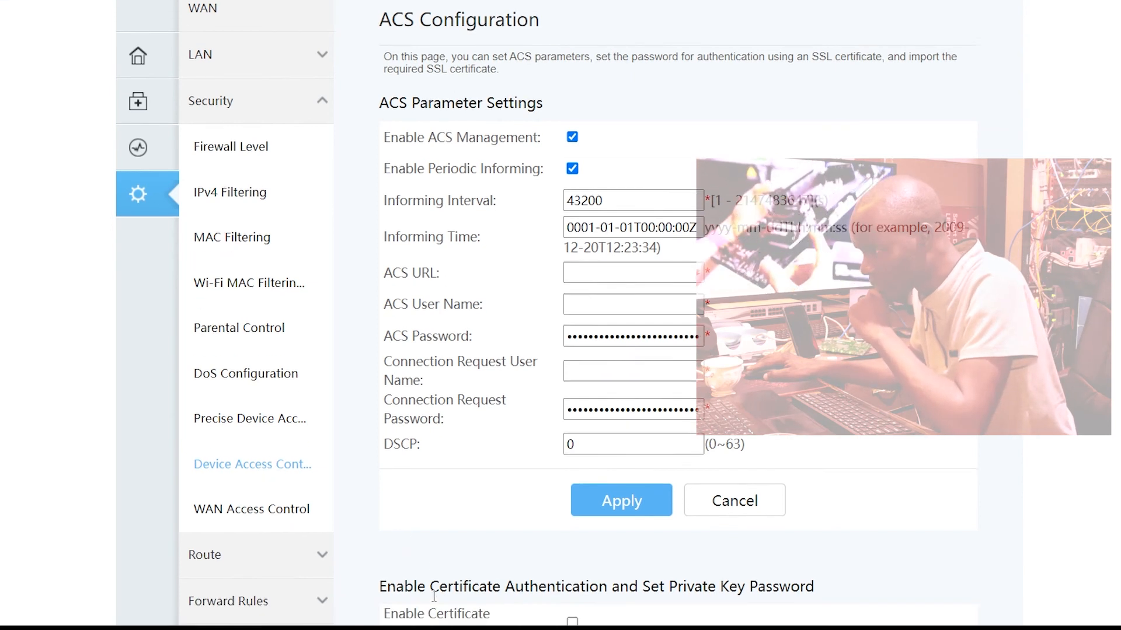
{"action": "scroll", "coordinate": [434, 597], "scroll_direction": "down", "scroll_amount": 3}
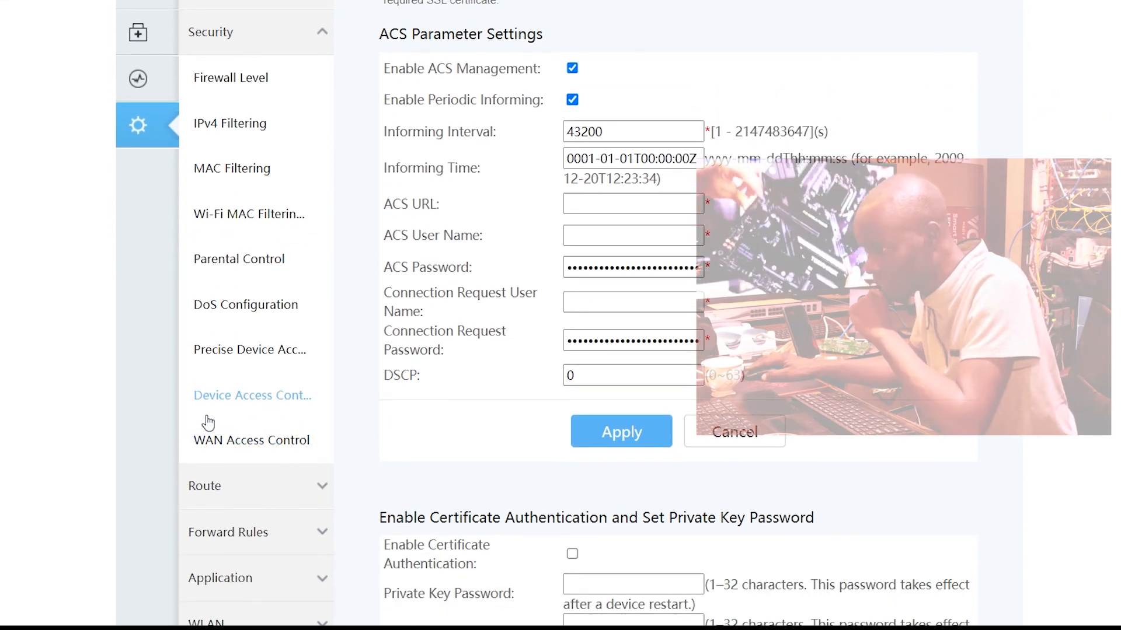
{"action": "left_click", "coordinate": [216, 399]}
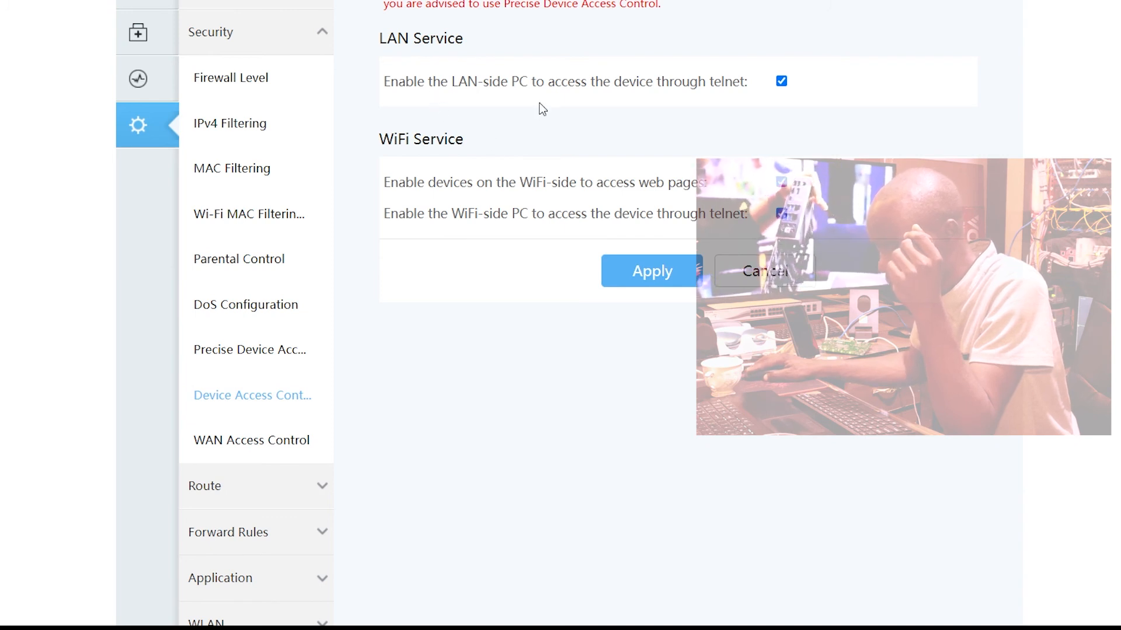
{"action": "left_click", "coordinate": [649, 278]}
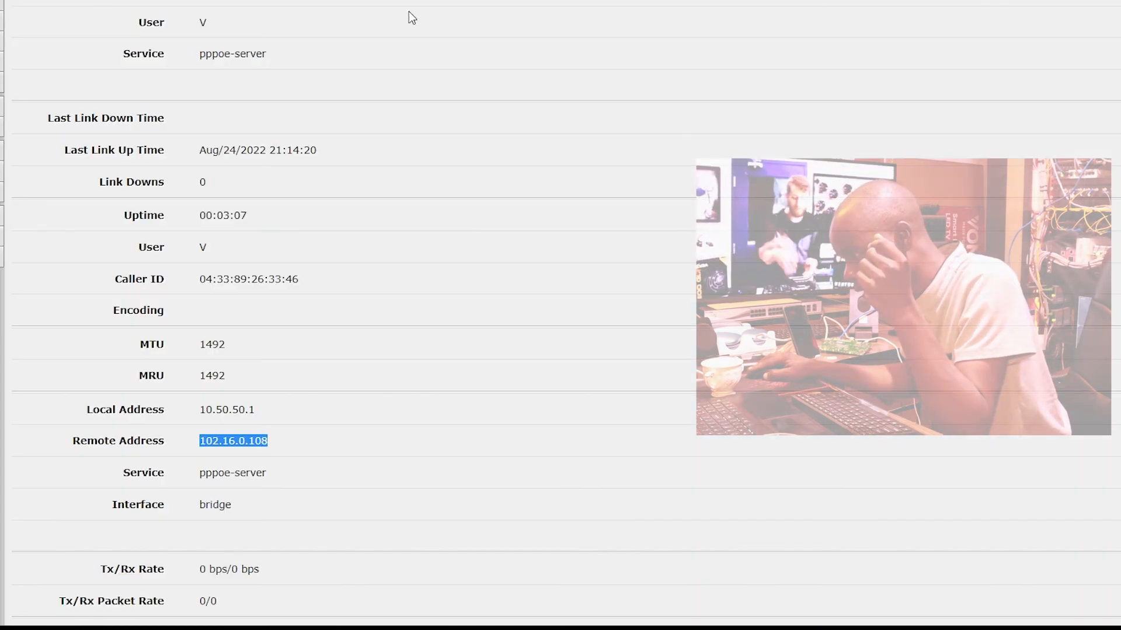
Step: Switch to the PPPoE session details and open the remote address 102.16.0.108 in the browser
{"action": "scroll", "coordinate": [308, 215], "scroll_direction": "up", "scroll_amount": 3}
{"action": "scroll", "coordinate": [243, 443], "scroll_direction": "down", "scroll_amount": 5}
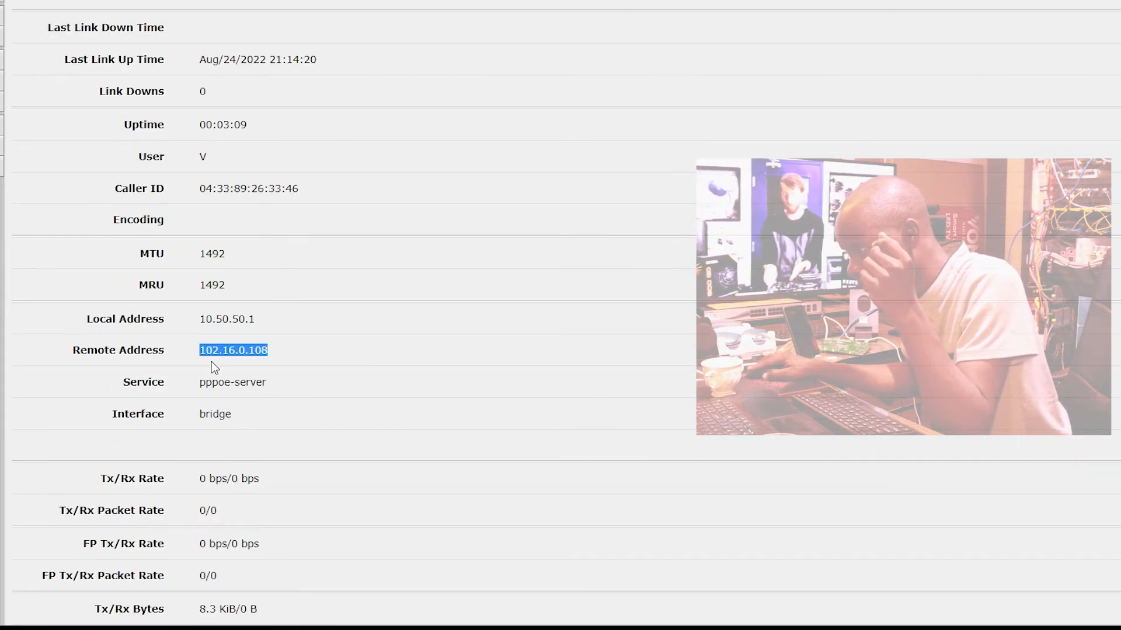
{"action": "right_click", "coordinate": [213, 356]}
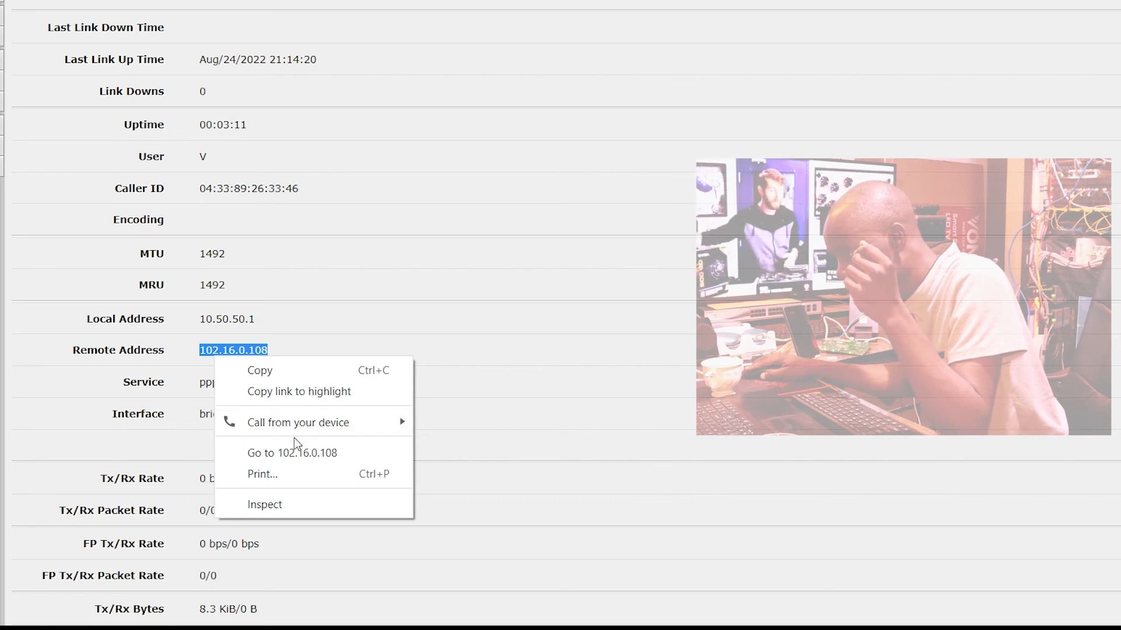
{"action": "left_click", "coordinate": [295, 455]}
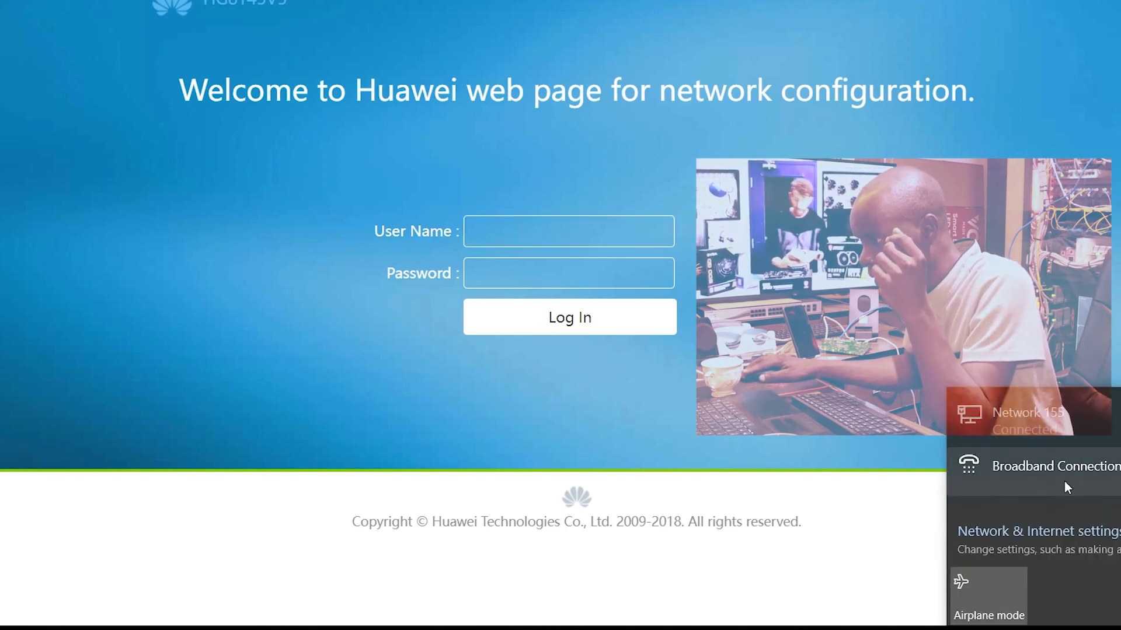
Step: Open the Windows adapter options, view the Ethernet adapter's status, and disable that adapter
{"action": "left_click", "coordinate": [978, 533]}
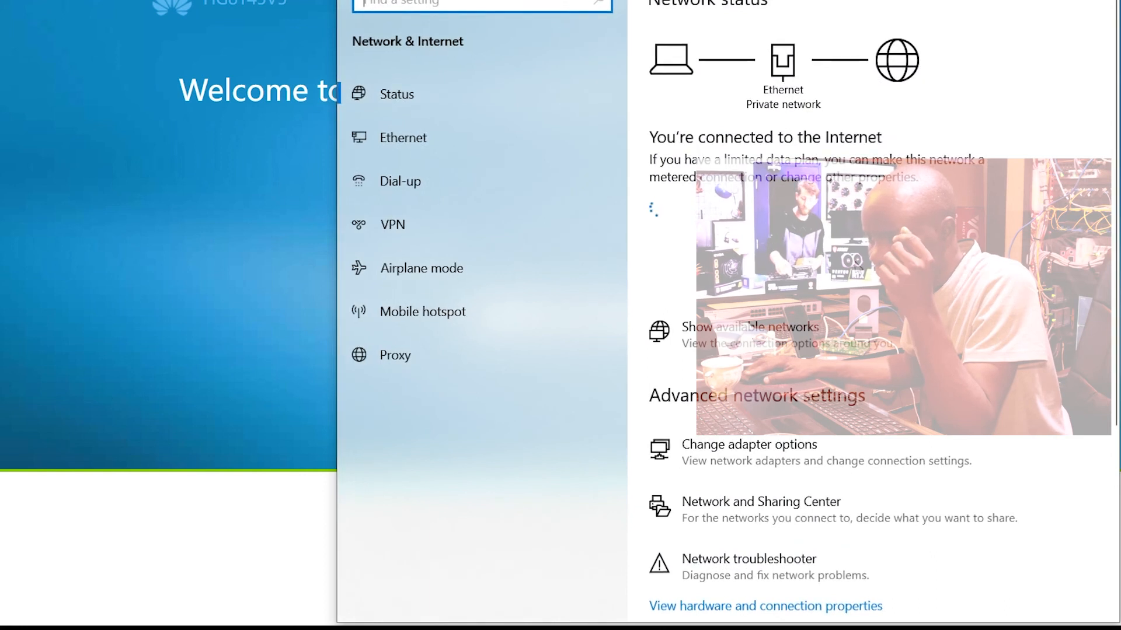
{"action": "left_click", "coordinate": [781, 474]}
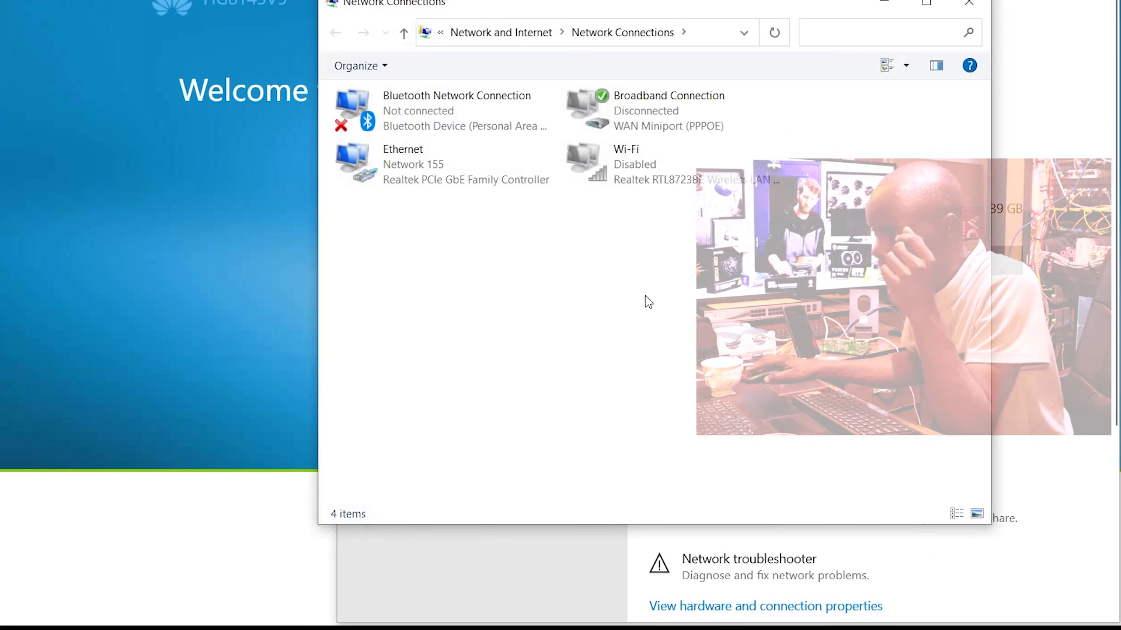
{"action": "left_click", "coordinate": [439, 178]}
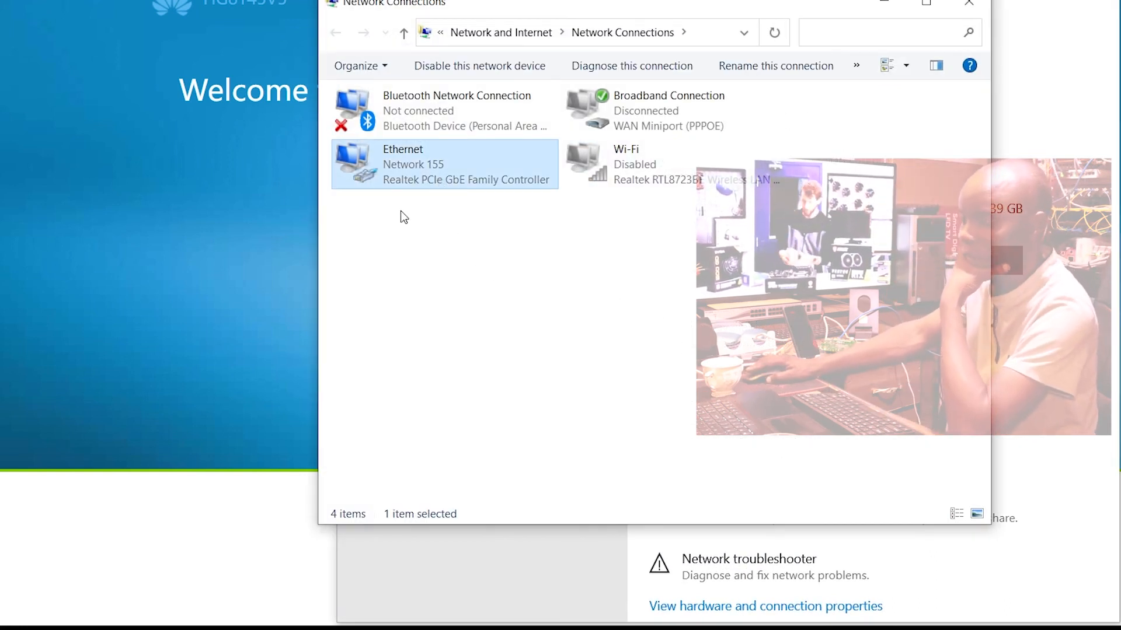
{"action": "right_click", "coordinate": [445, 182]}
{"action": "left_click", "coordinate": [491, 217]}
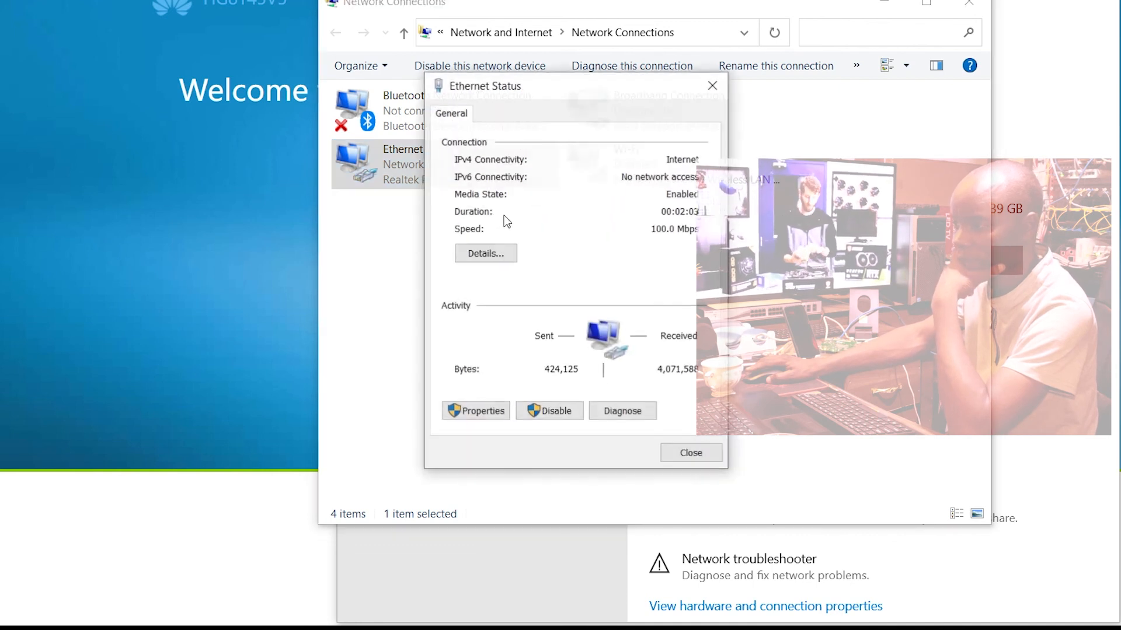
{"action": "left_click", "coordinate": [691, 453]}
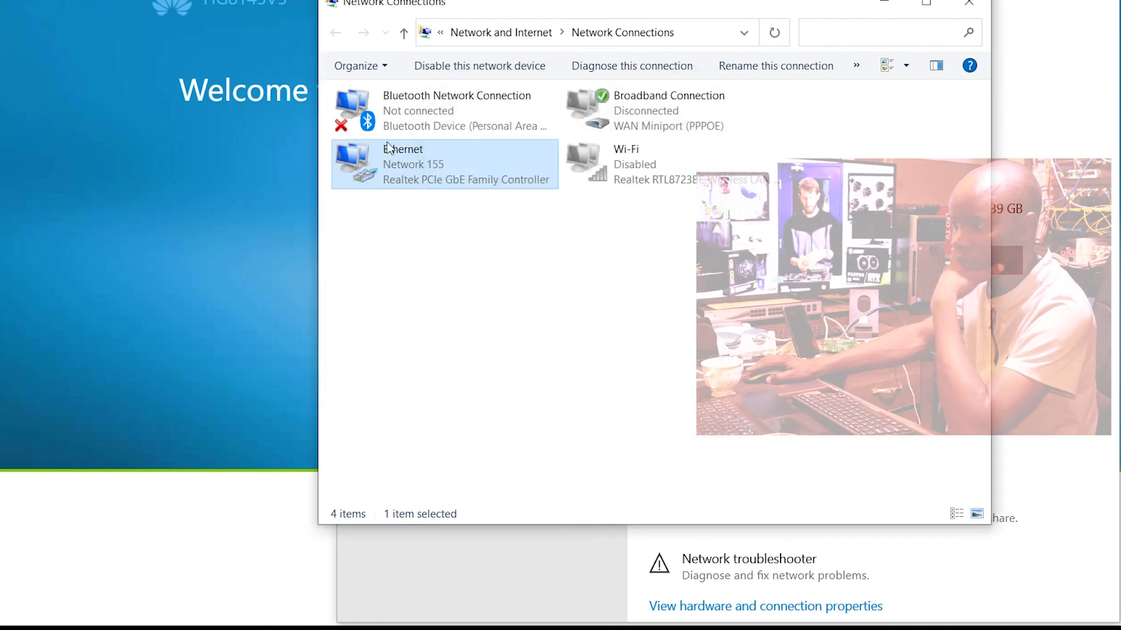
{"action": "right_click", "coordinate": [421, 170]}
{"action": "left_click", "coordinate": [477, 188]}
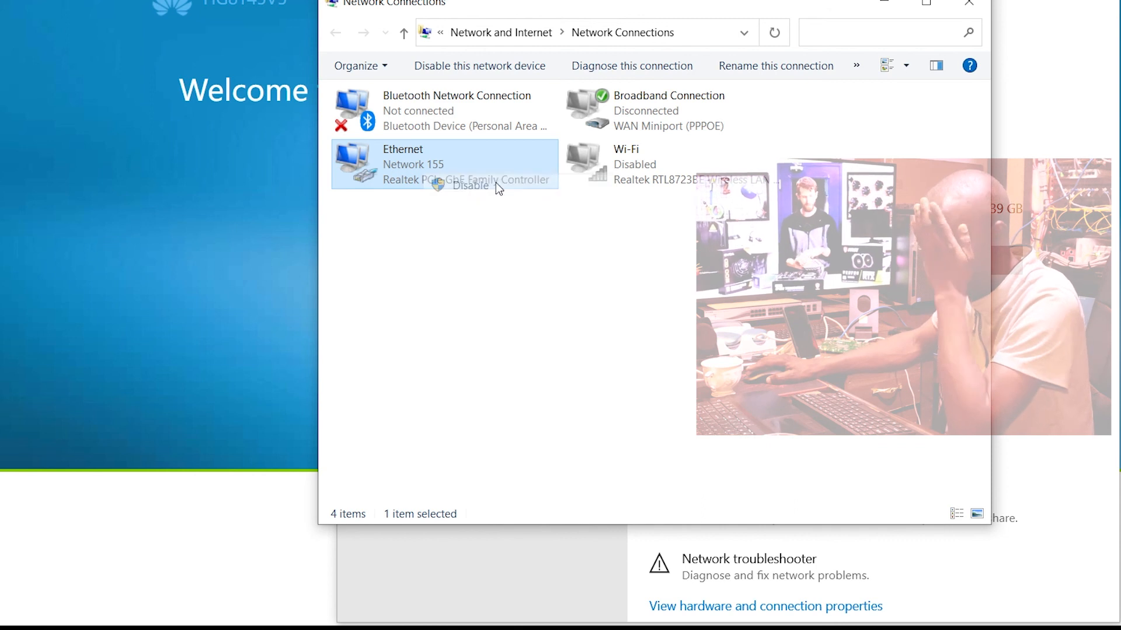
Step: Enable the Wi-Fi adapter, connect to the MANUJOSH TECH network, and close the Network Connections window
{"action": "right_click", "coordinate": [601, 155]}
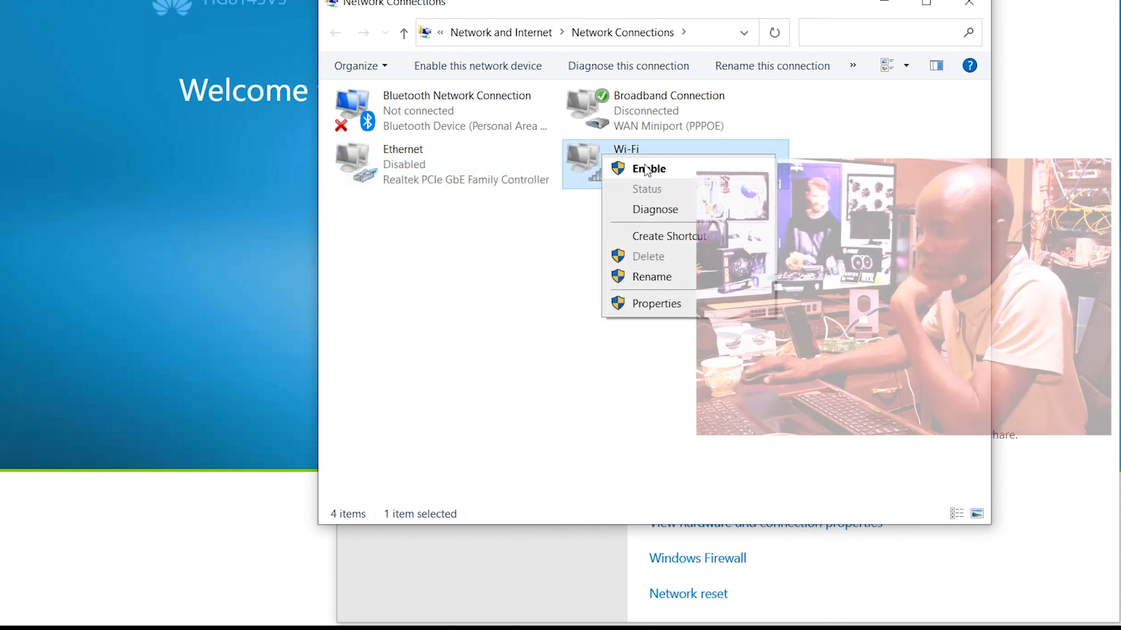
{"action": "left_click", "coordinate": [642, 169]}
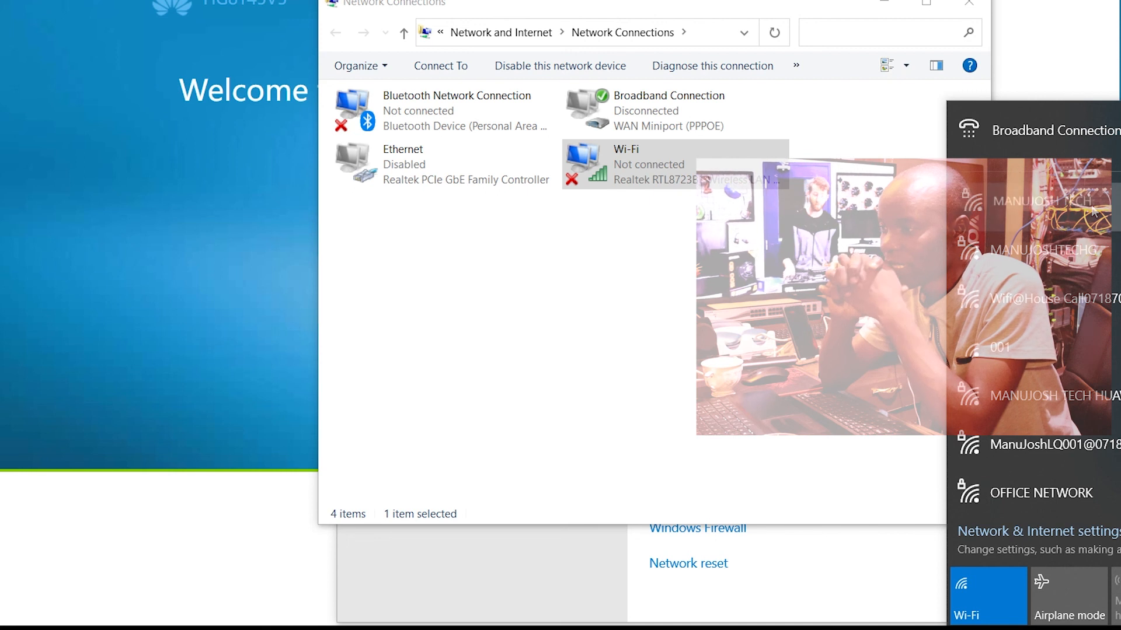
{"action": "left_click", "coordinate": [1068, 225]}
{"action": "left_click", "coordinate": [1053, 288]}
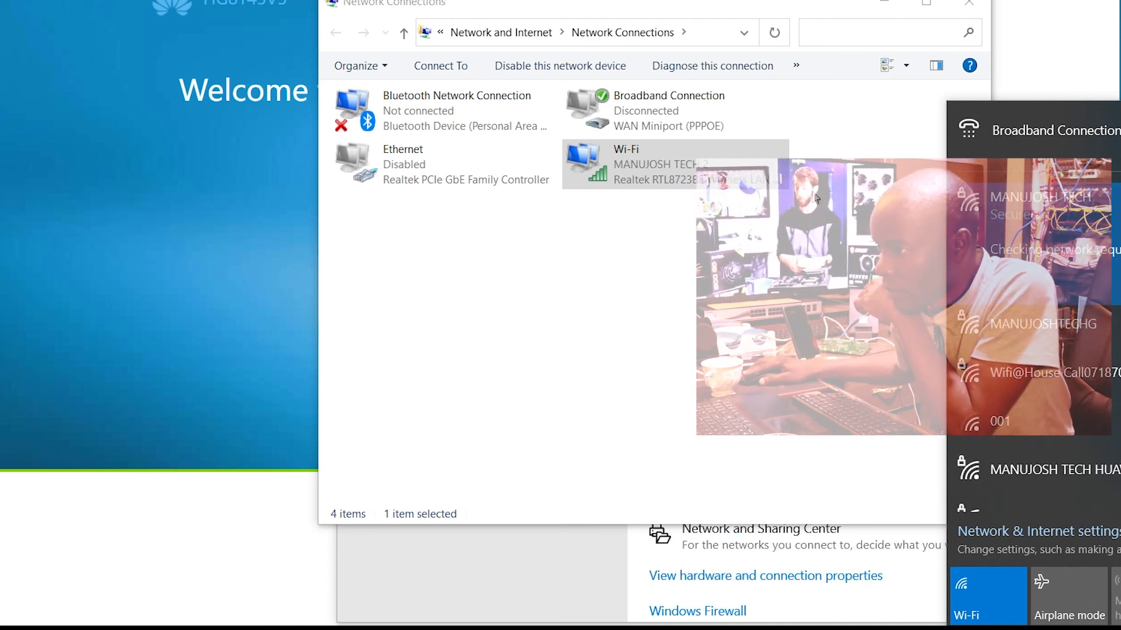
{"action": "left_click", "coordinate": [965, 6]}
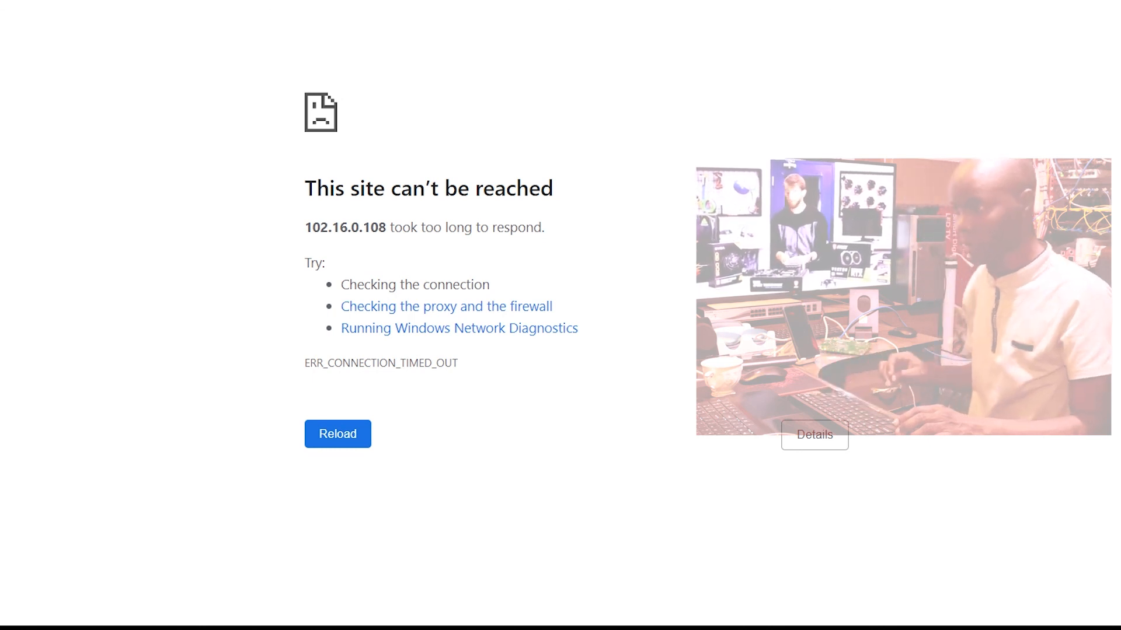
Step: Try to open the ONT's web page at 102.16.0.108 on port 80
{"action": "key", "text": "BackSpace"}
{"action": "key", "text": "BackSpace"}
{"action": "key", "text": "BackSpace"}
{"action": "key", "text": "BackSpace"}
{"action": "key", "text": "BackSpace"}
{"action": "key", "text": "BackSpace"}
{"action": "key", "text": "BackSpace"}
{"action": "key", "text": "BackSpace"}
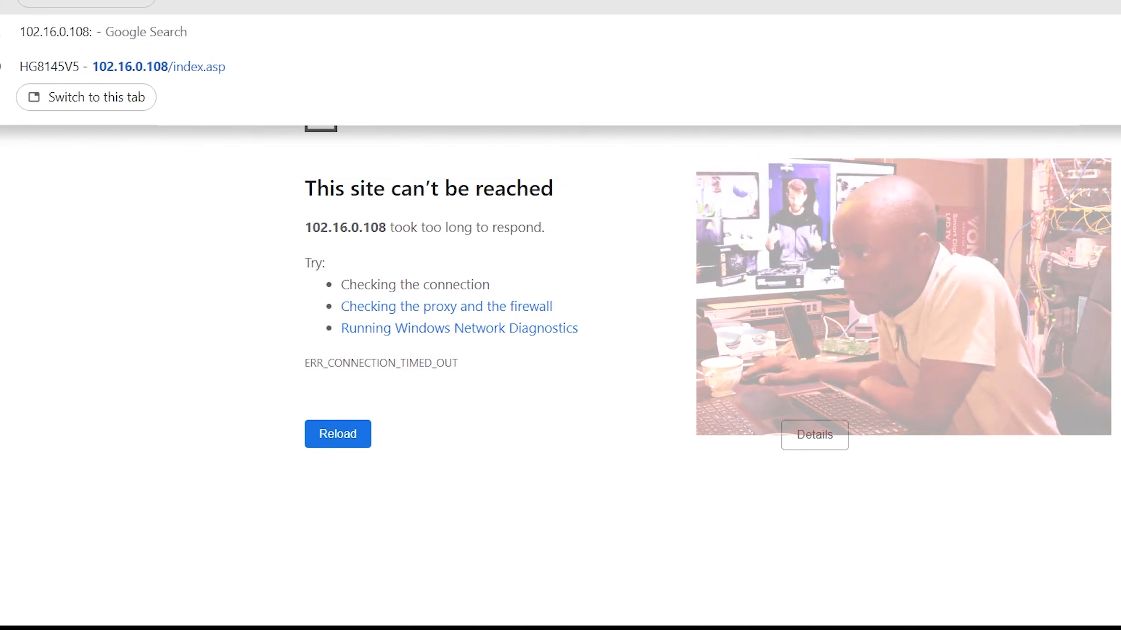
{"action": "type", "text": ":80"}
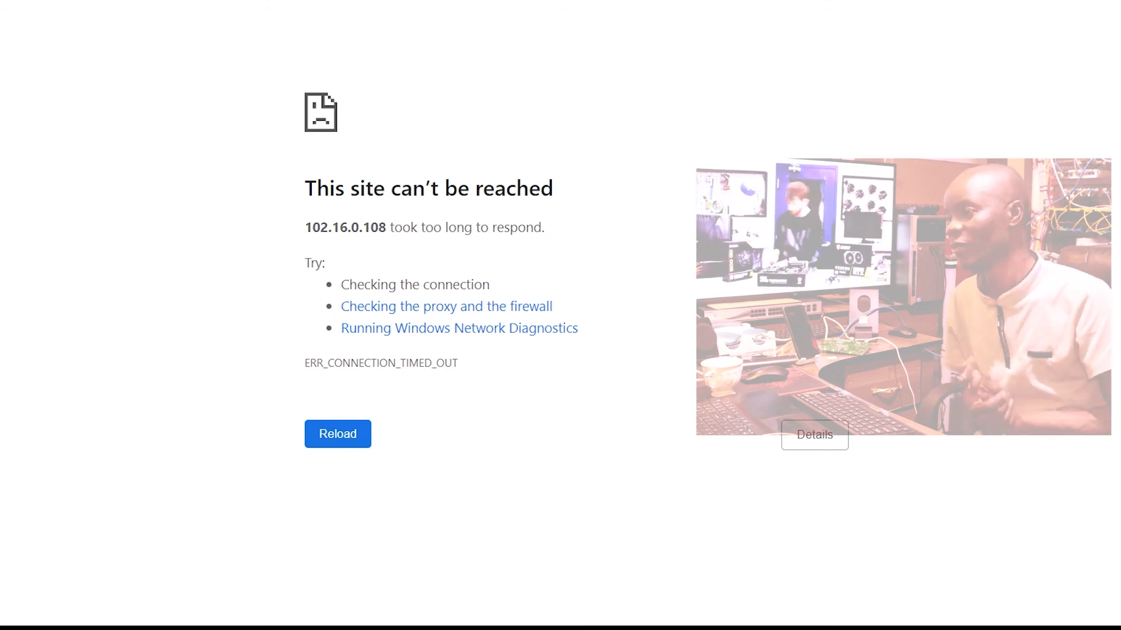
{"action": "type", "text": "://102.16.0.108:"}
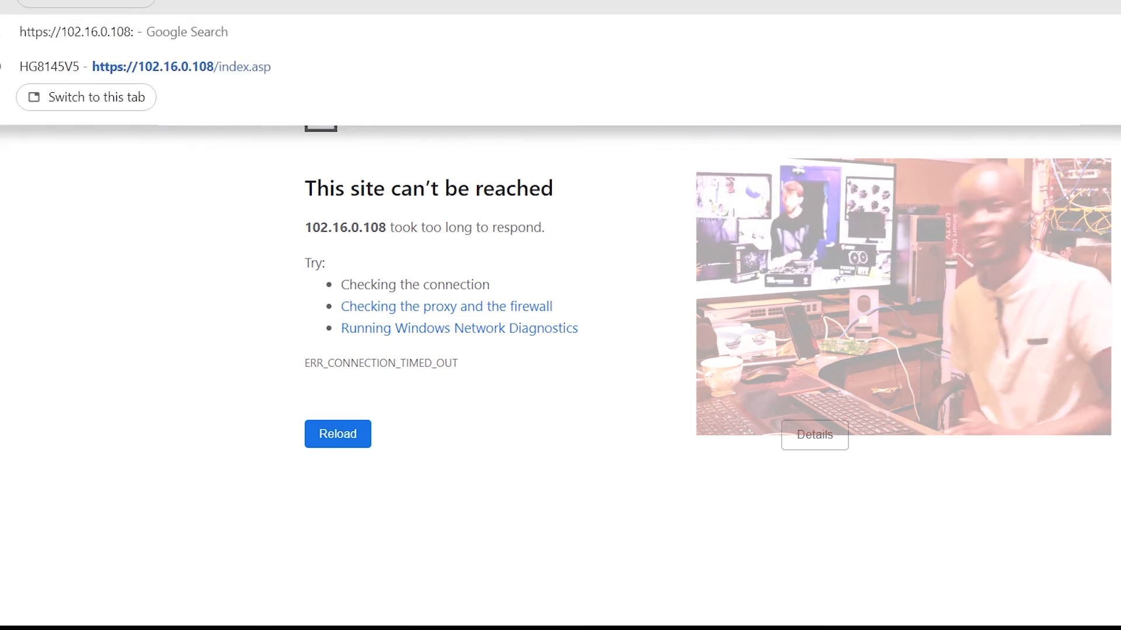
{"action": "type", "text": "8080"}
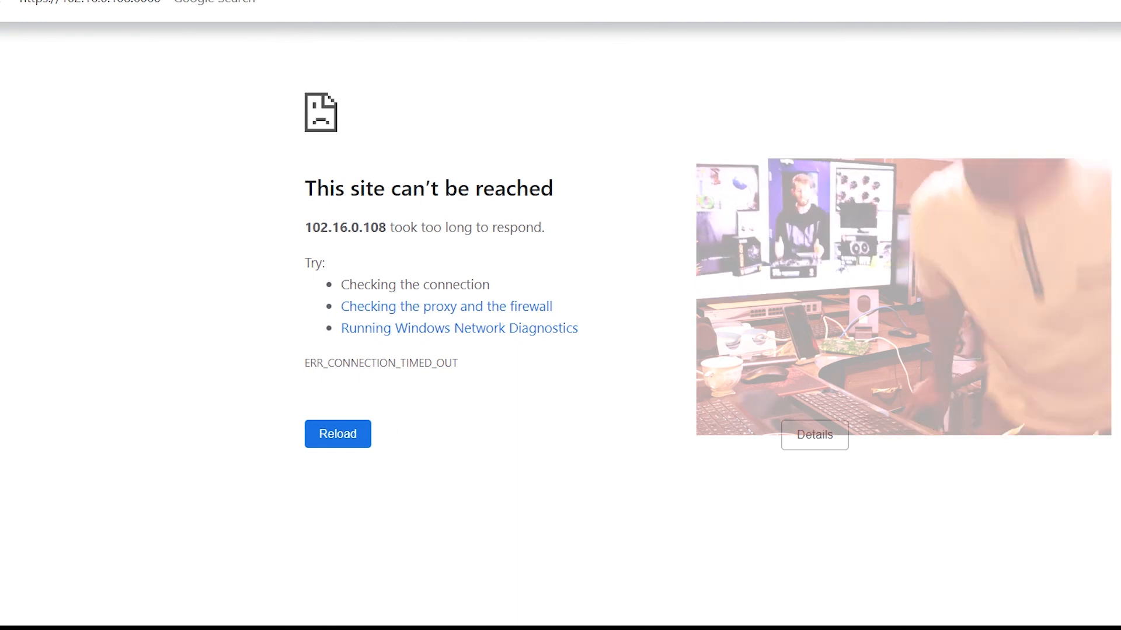
{"action": "key", "text": "Return"}
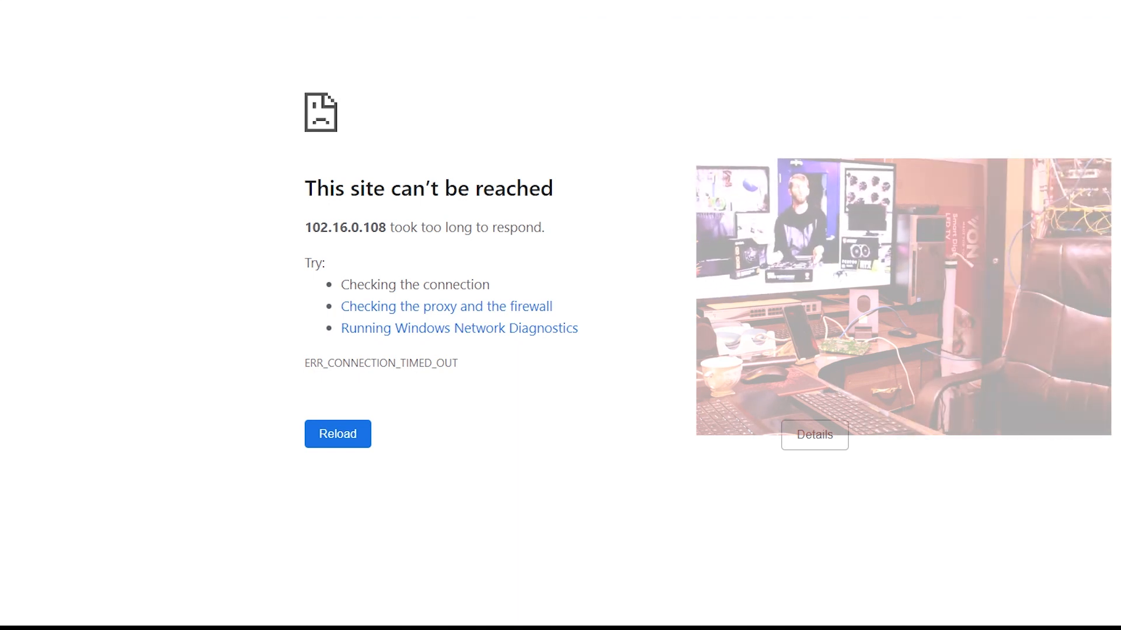